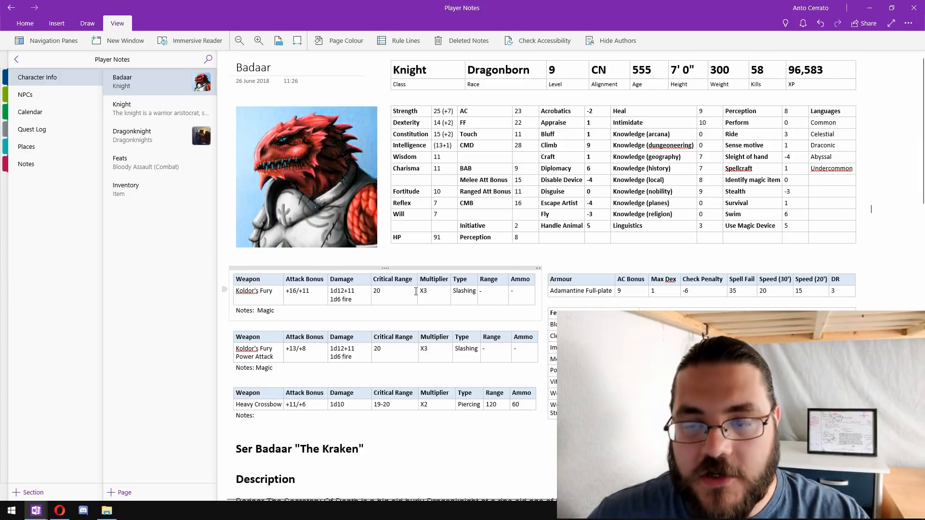
Step: Review Badaar's weapon and feat tables, then the description, background, motivations, fears and additional information on the character page
{"action": "scroll", "coordinate": [415, 291], "scroll_direction": "down", "scroll_amount": 1}
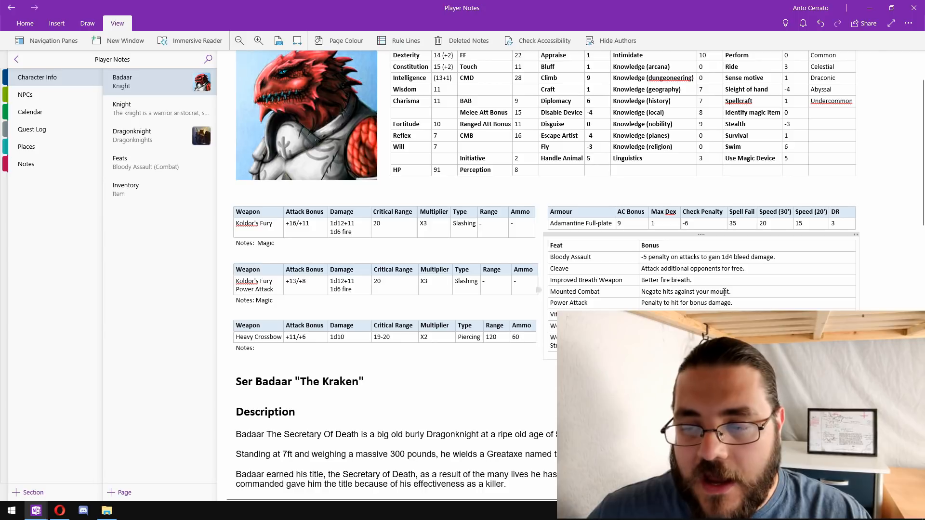
{"action": "left_click_drag", "start_coordinate": [723, 292], "coordinate": [655, 260]}
{"action": "scroll", "coordinate": [655, 260], "scroll_direction": "down", "scroll_amount": 1}
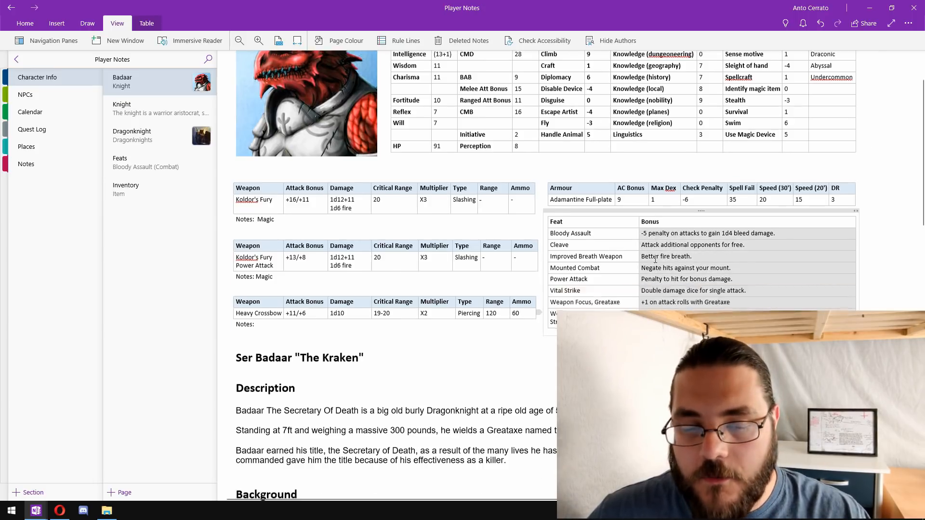
{"action": "scroll", "coordinate": [655, 260], "scroll_direction": "down", "scroll_amount": 3}
{"action": "left_click", "coordinate": [538, 223]}
{"action": "scroll", "coordinate": [425, 163], "scroll_direction": "down", "scroll_amount": 1}
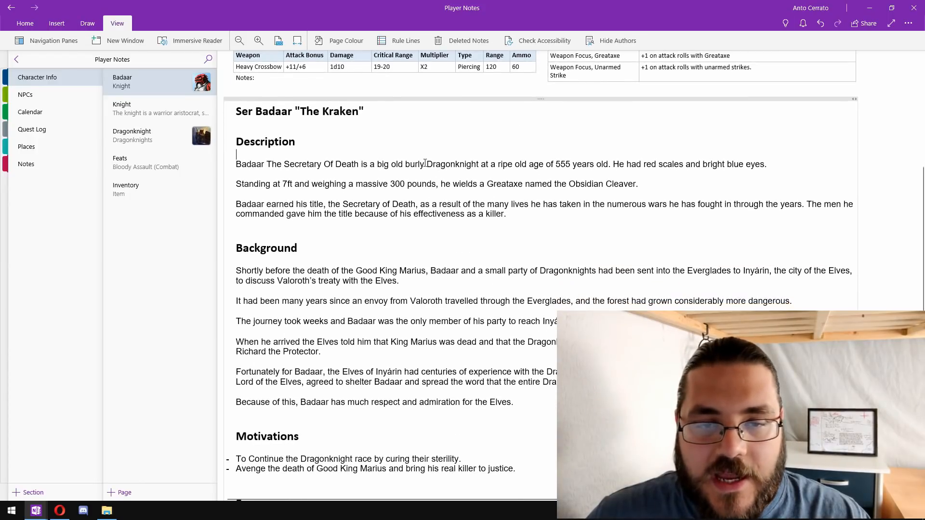
{"action": "scroll", "coordinate": [352, 122], "scroll_direction": "down", "scroll_amount": 2}
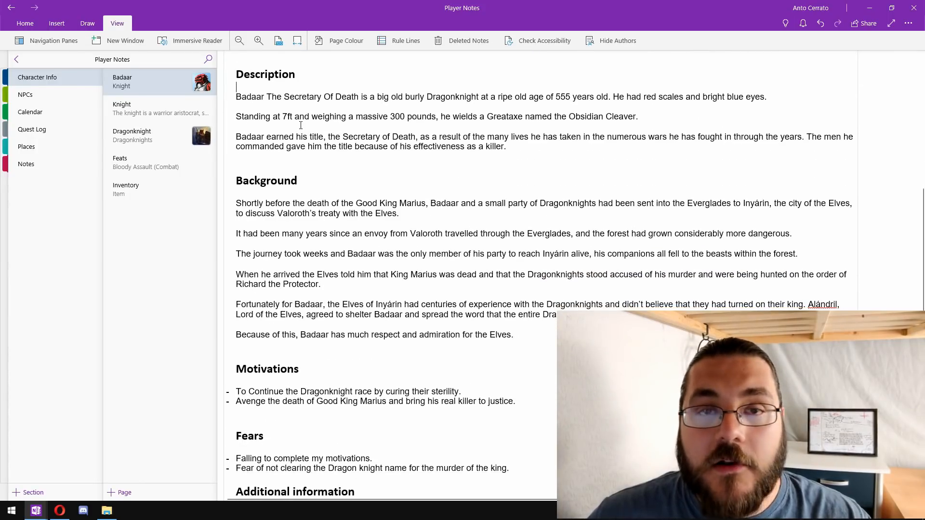
{"action": "scroll", "coordinate": [317, 140], "scroll_direction": "down", "scroll_amount": 6}
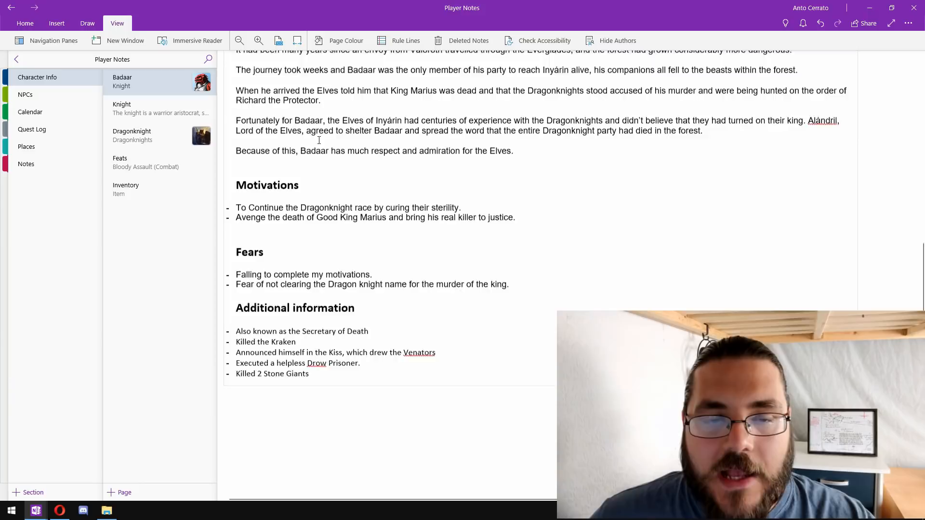
{"action": "scroll", "coordinate": [343, 177], "scroll_direction": "up", "scroll_amount": 6}
{"action": "scroll", "coordinate": [343, 178], "scroll_direction": "down", "scroll_amount": 4}
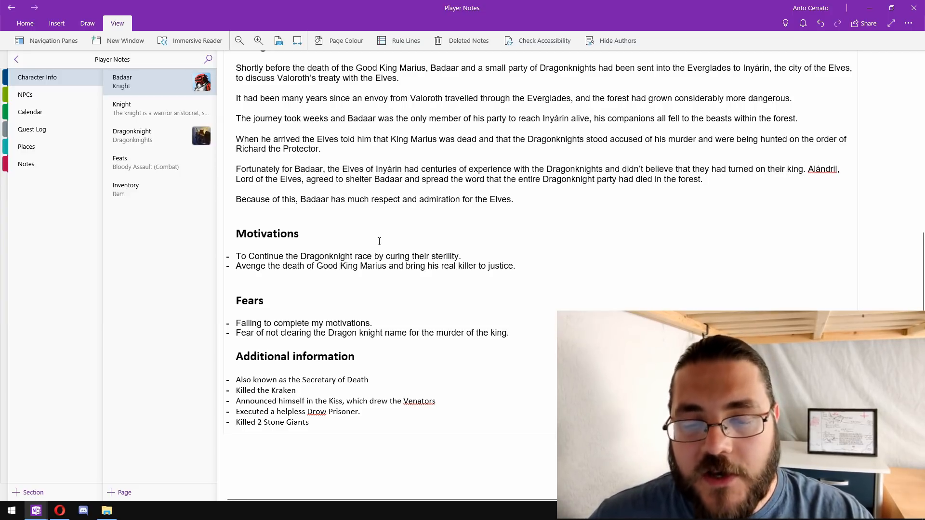
{"action": "scroll", "coordinate": [351, 288], "scroll_direction": "down", "scroll_amount": 4}
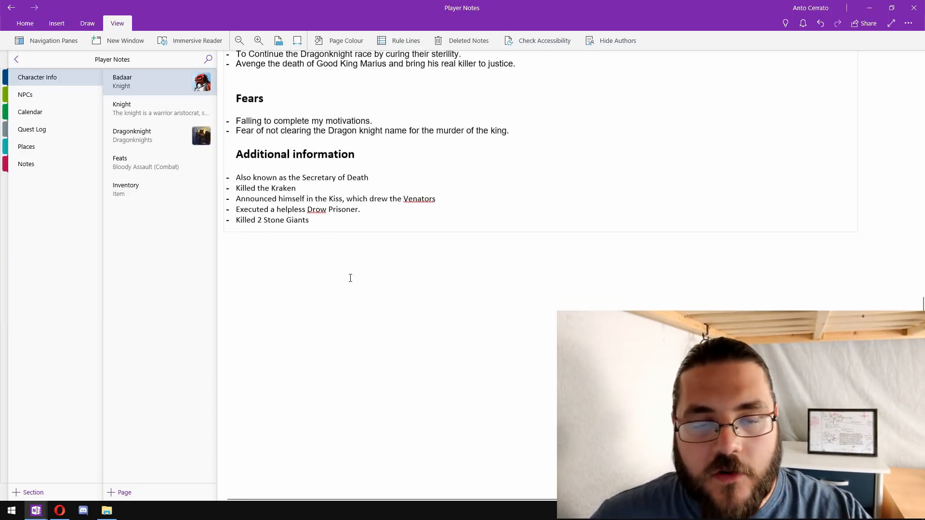
{"action": "scroll", "coordinate": [330, 207], "scroll_direction": "up", "scroll_amount": 10}
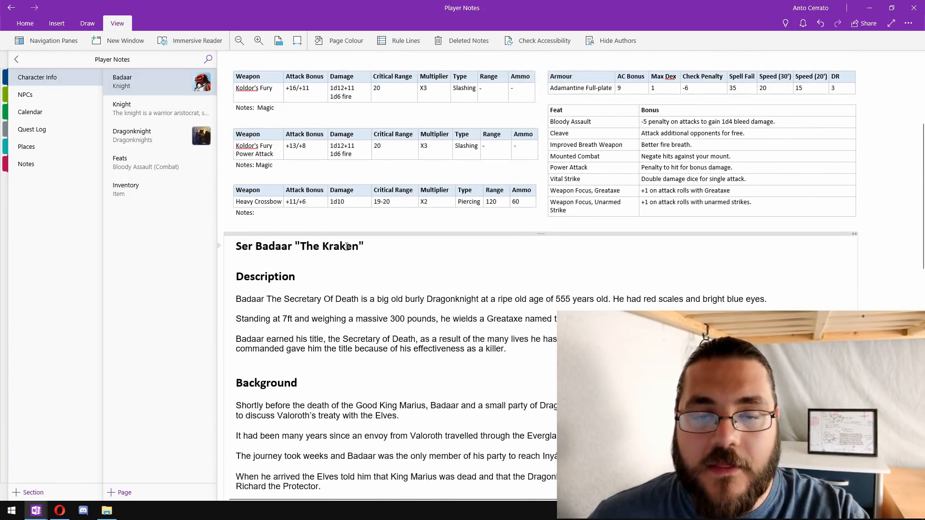
{"action": "scroll", "coordinate": [346, 247], "scroll_direction": "up", "scroll_amount": 4}
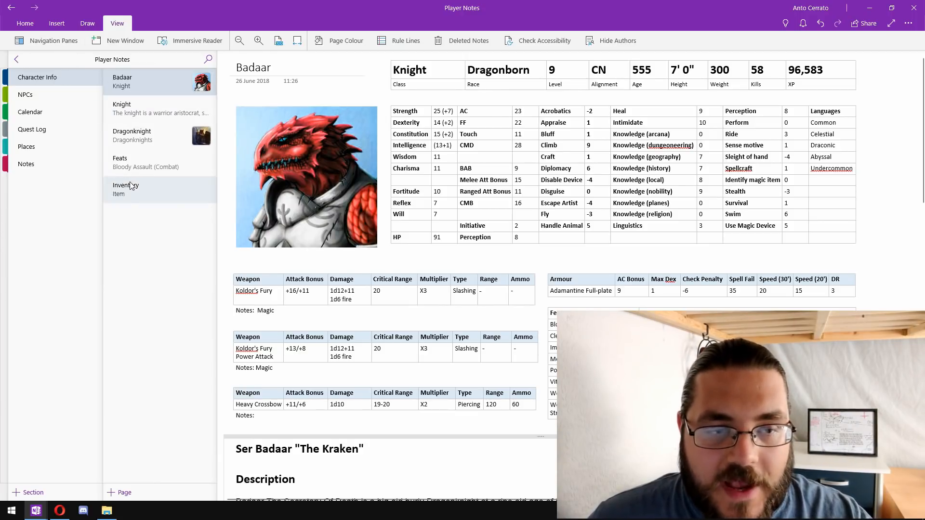
Step: Open the Knight page and read through its class skills, level table, resplendent powers and bonus feats
{"action": "left_click", "coordinate": [150, 105]}
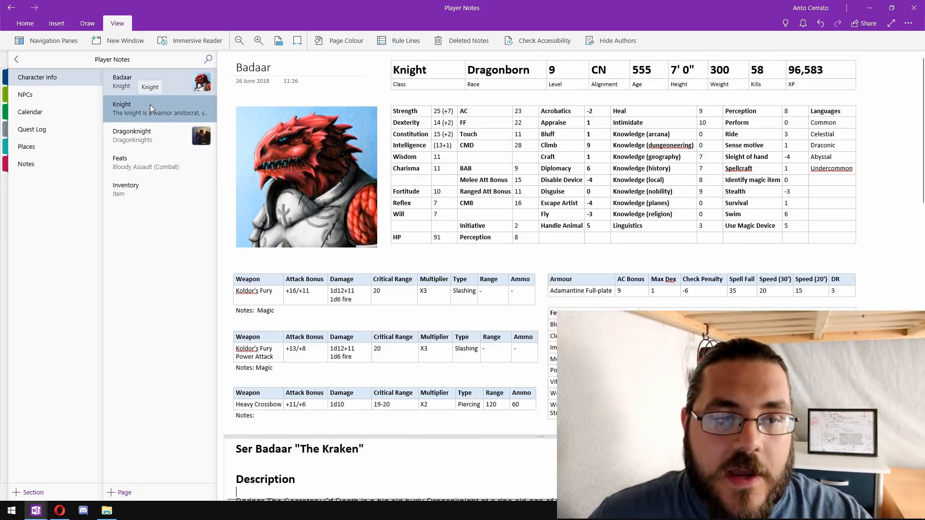
{"action": "scroll", "coordinate": [505, 300], "scroll_direction": "up", "scroll_amount": 5}
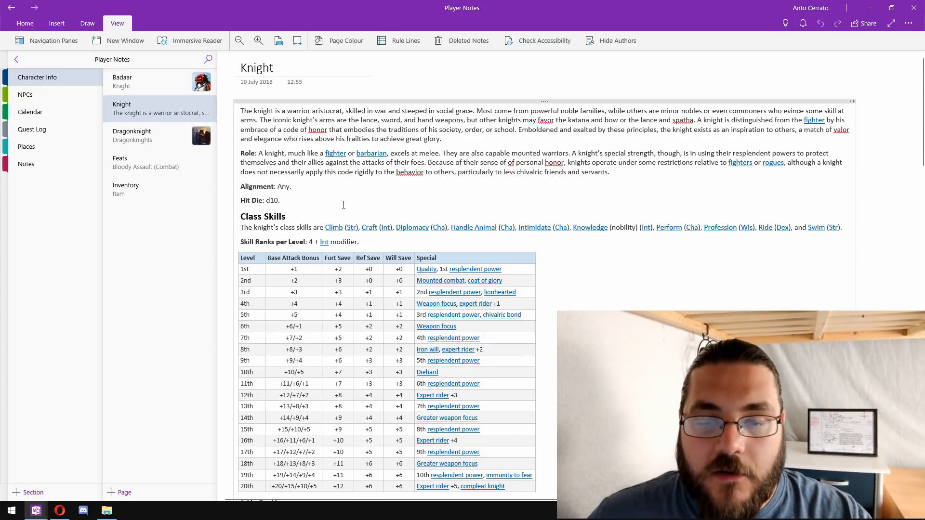
{"action": "scroll", "coordinate": [344, 205], "scroll_direction": "down", "scroll_amount": 15}
{"action": "scroll", "coordinate": [432, 206], "scroll_direction": "down", "scroll_amount": 8}
{"action": "scroll", "coordinate": [412, 230], "scroll_direction": "up", "scroll_amount": 20}
{"action": "scroll", "coordinate": [412, 231], "scroll_direction": "up", "scroll_amount": 4}
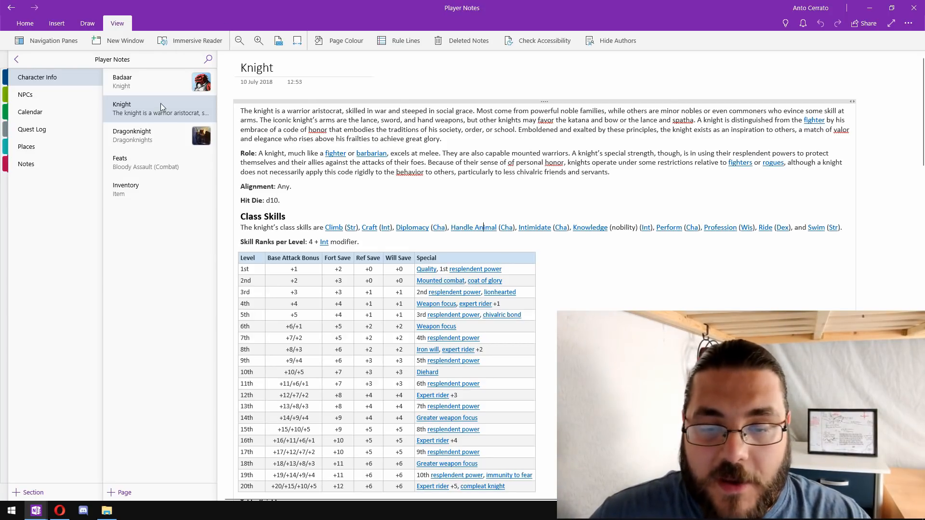
{"action": "scroll", "coordinate": [346, 191], "scroll_direction": "down", "scroll_amount": 1}
{"action": "scroll", "coordinate": [346, 191], "scroll_direction": "down", "scroll_amount": 15}
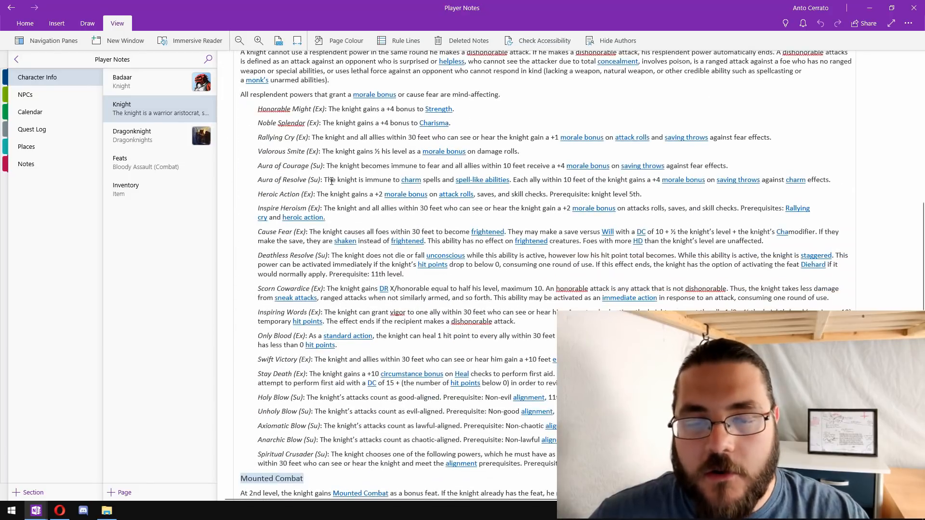
{"action": "scroll", "coordinate": [331, 181], "scroll_direction": "down", "scroll_amount": 4}
{"action": "scroll", "coordinate": [332, 181], "scroll_direction": "up", "scroll_amount": 3}
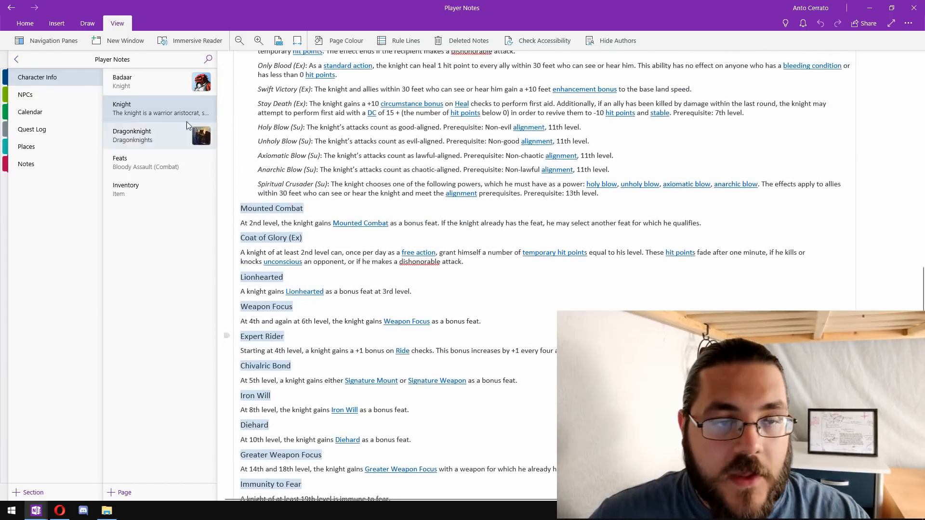
Step: Copy the link to the Knight page and apply it to the class name "Knight" in Badaar's header table
{"action": "right_click", "coordinate": [159, 102]}
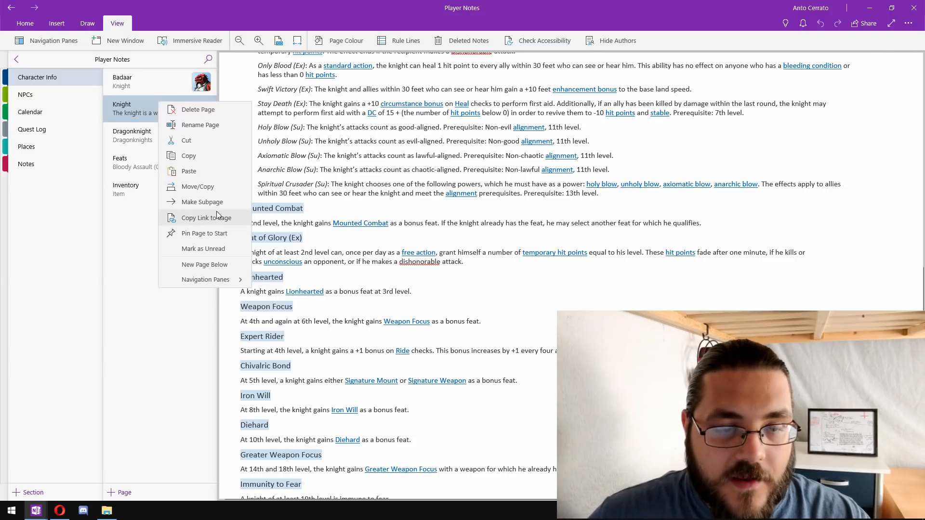
{"action": "left_click", "coordinate": [159, 78]}
{"action": "left_click", "coordinate": [156, 78]}
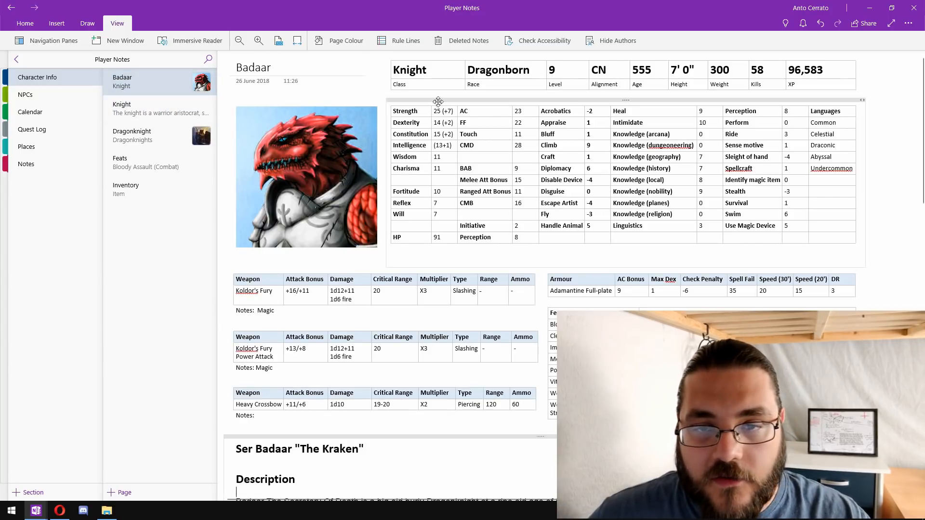
{"action": "right_click", "coordinate": [417, 73]}
{"action": "double_click", "coordinate": [403, 72]}
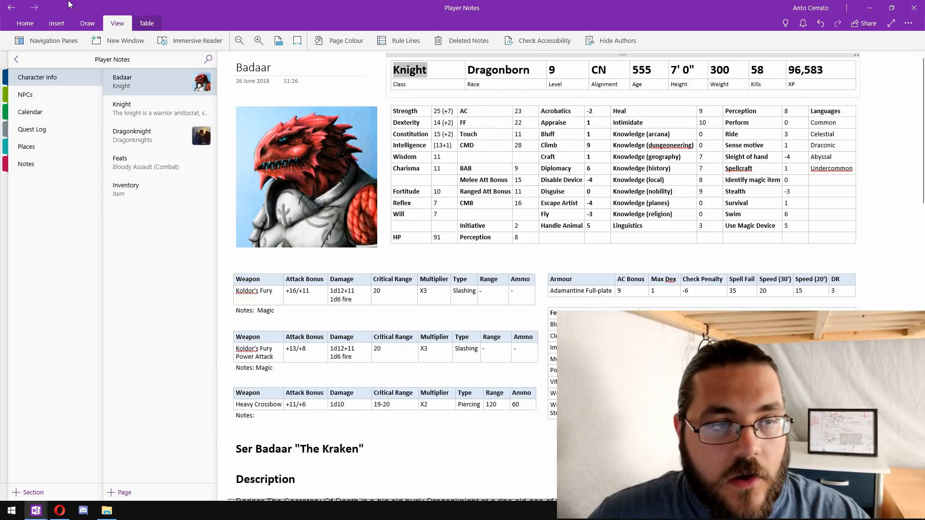
{"action": "left_click", "coordinate": [57, 23]}
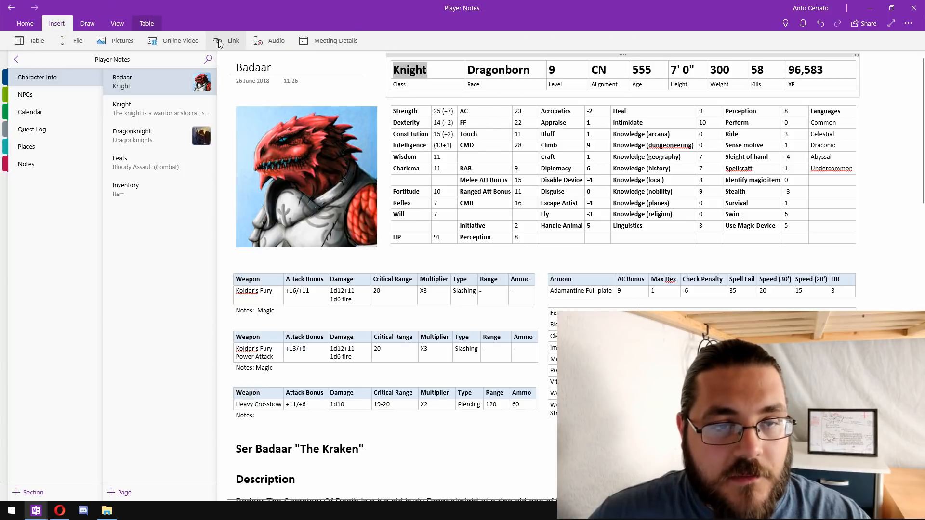
{"action": "left_click", "coordinate": [224, 40]}
{"action": "key", "text": "ctrl+v"}
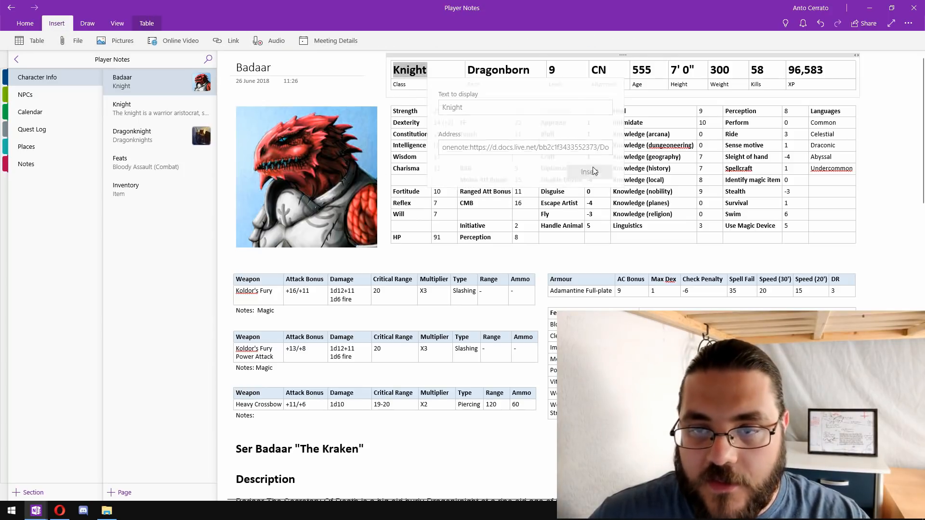
{"action": "left_click", "coordinate": [589, 172]}
Step: Open the Dragonknight page and look through its lore, society, names and racial traits
{"action": "left_click", "coordinate": [141, 135]}
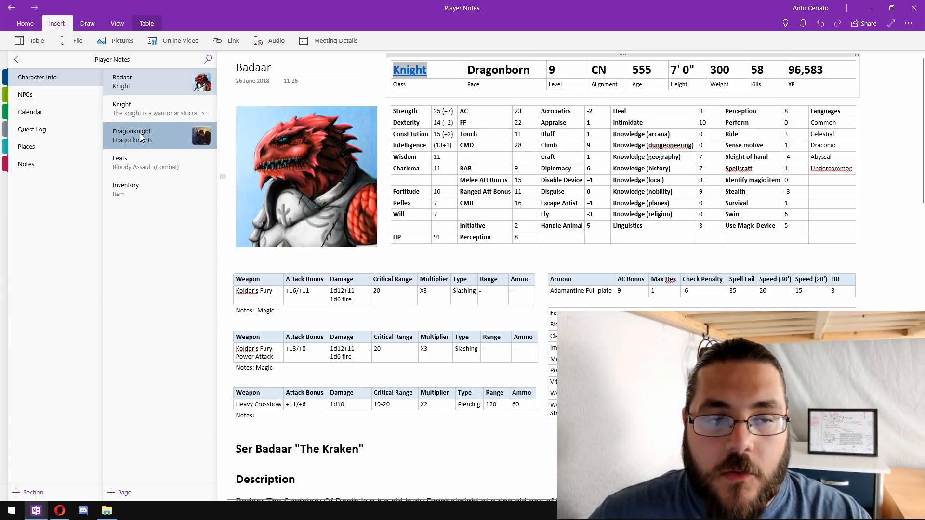
{"action": "scroll", "coordinate": [443, 203], "scroll_direction": "down", "scroll_amount": 7}
{"action": "scroll", "coordinate": [444, 204], "scroll_direction": "down", "scroll_amount": 20}
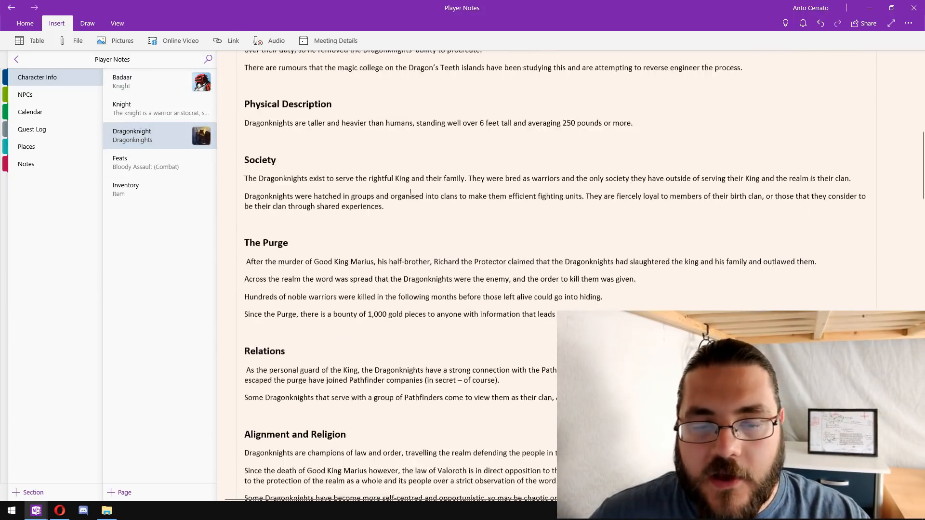
{"action": "scroll", "coordinate": [407, 194], "scroll_direction": "down", "scroll_amount": 10}
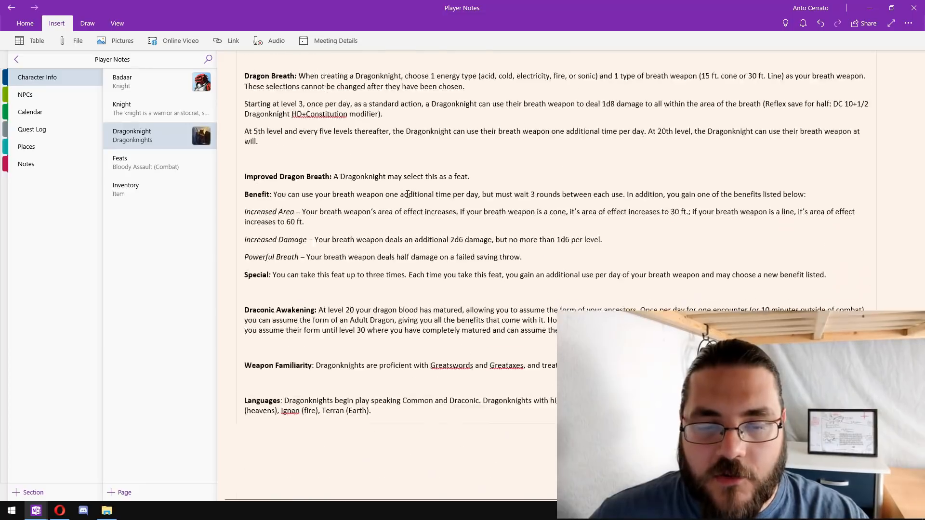
{"action": "scroll", "coordinate": [407, 194], "scroll_direction": "up", "scroll_amount": 8}
{"action": "scroll", "coordinate": [407, 194], "scroll_direction": "up", "scroll_amount": 20}
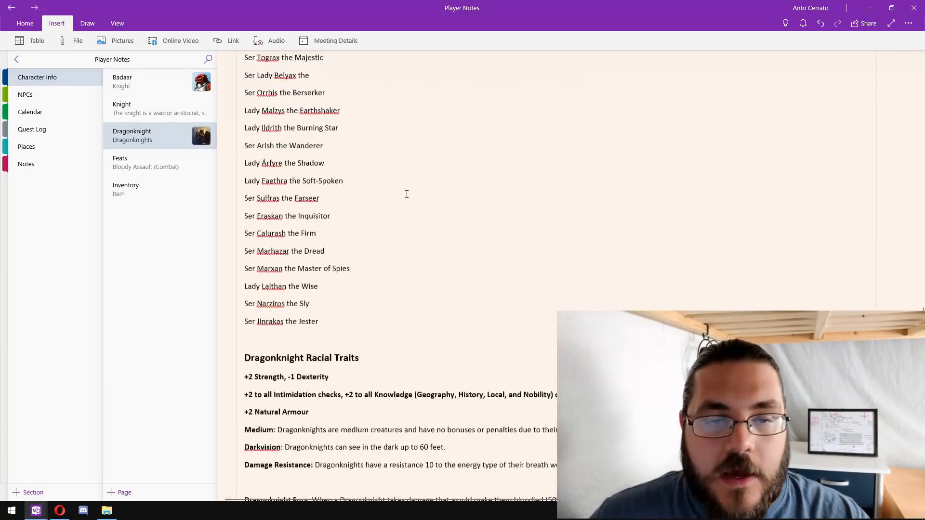
{"action": "scroll", "coordinate": [399, 188], "scroll_direction": "up", "scroll_amount": 15}
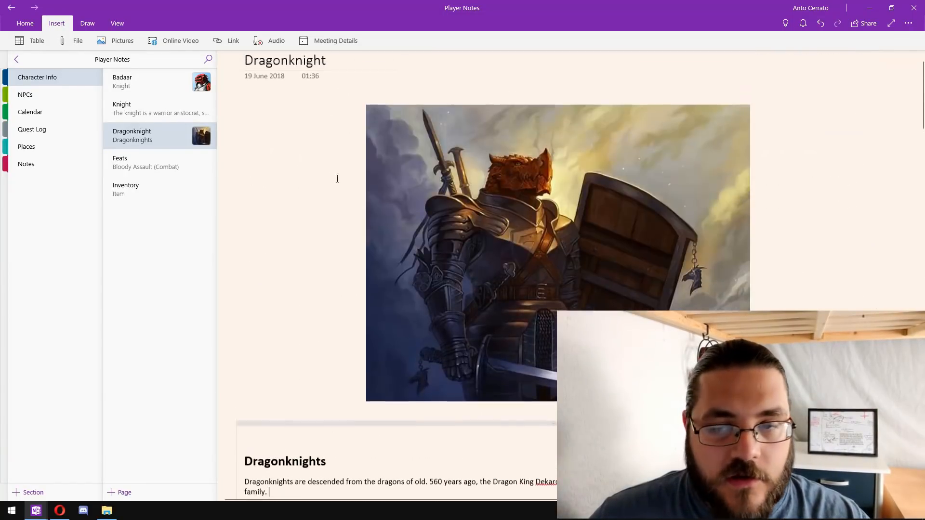
Step: Copy the link to the Dragonknight page and apply it to the race name "Dragonborn" in Badaar's header table
{"action": "right_click", "coordinate": [152, 132]}
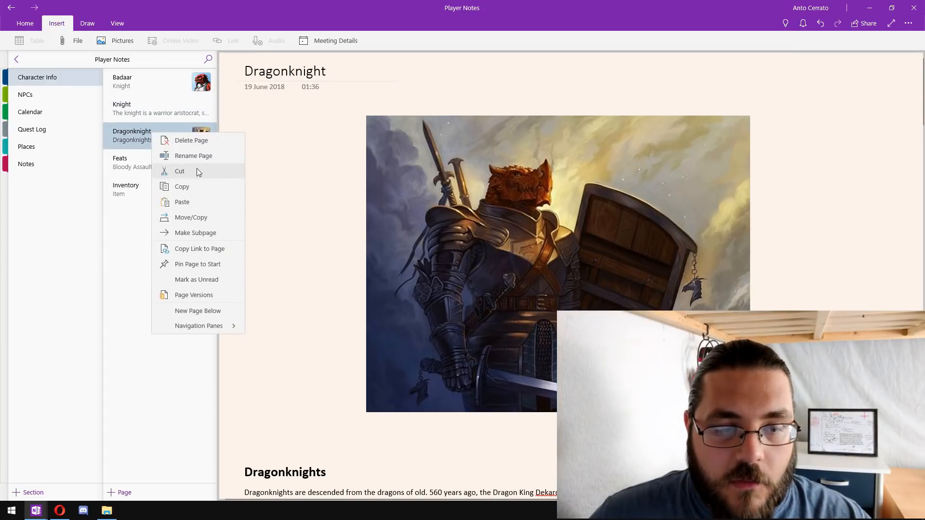
{"action": "left_click", "coordinate": [212, 251]}
{"action": "left_click", "coordinate": [161, 85]}
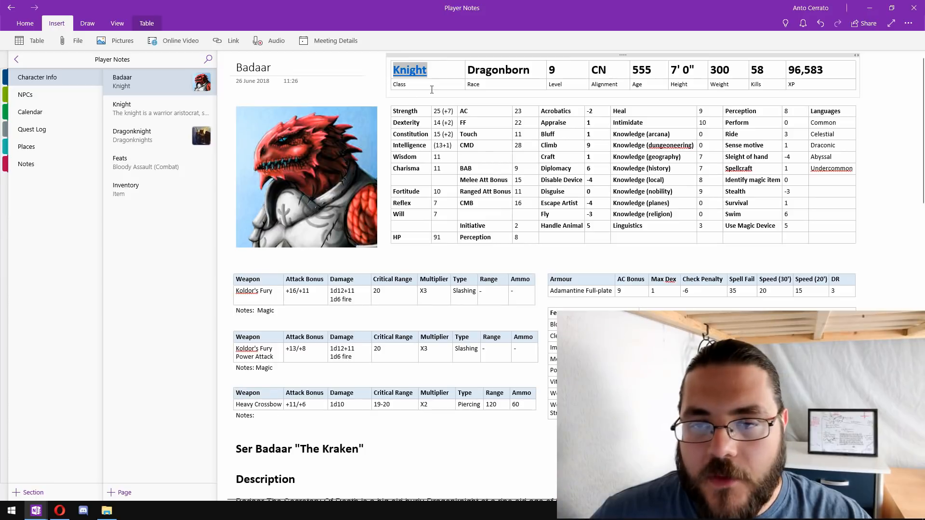
{"action": "left_click", "coordinate": [222, 44]}
{"action": "key", "text": "ctrl+v"}
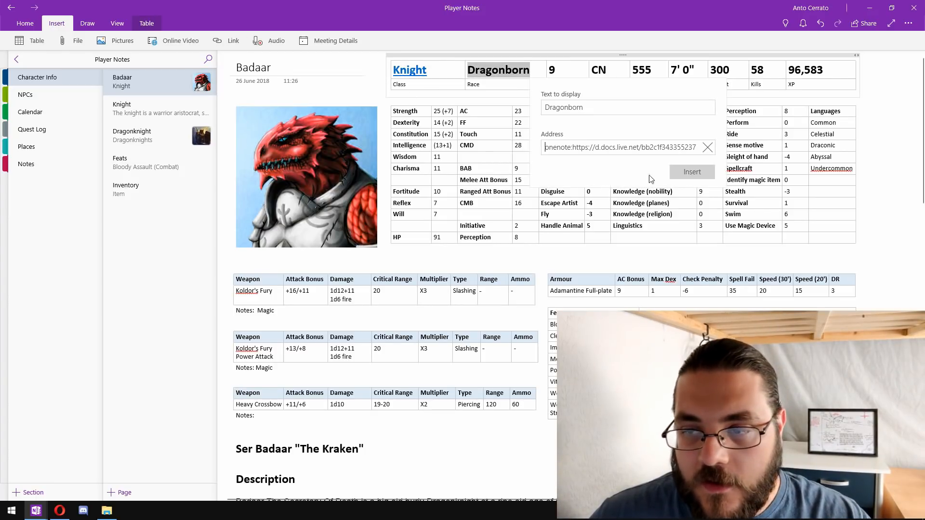
{"action": "left_click", "coordinate": [694, 172]}
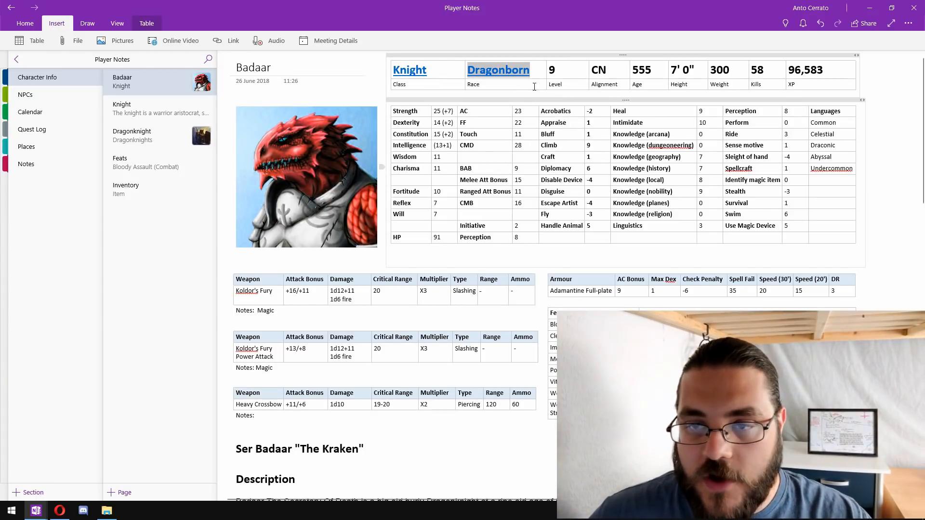
{"action": "left_click", "coordinate": [531, 115]}
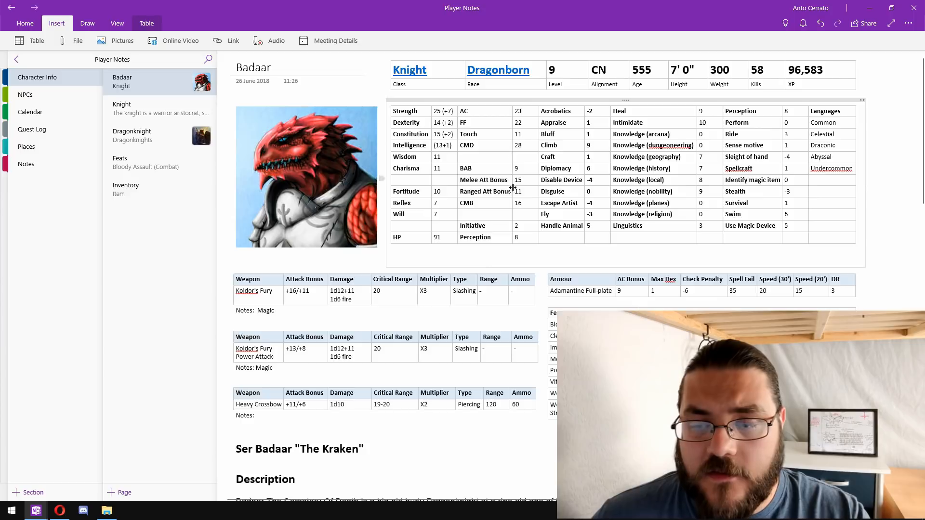
Step: Look through the Feats page and copy a link to the "Bloody Assault (Combat)" heading paragraph
{"action": "scroll", "coordinate": [513, 189], "scroll_direction": "down", "scroll_amount": 3}
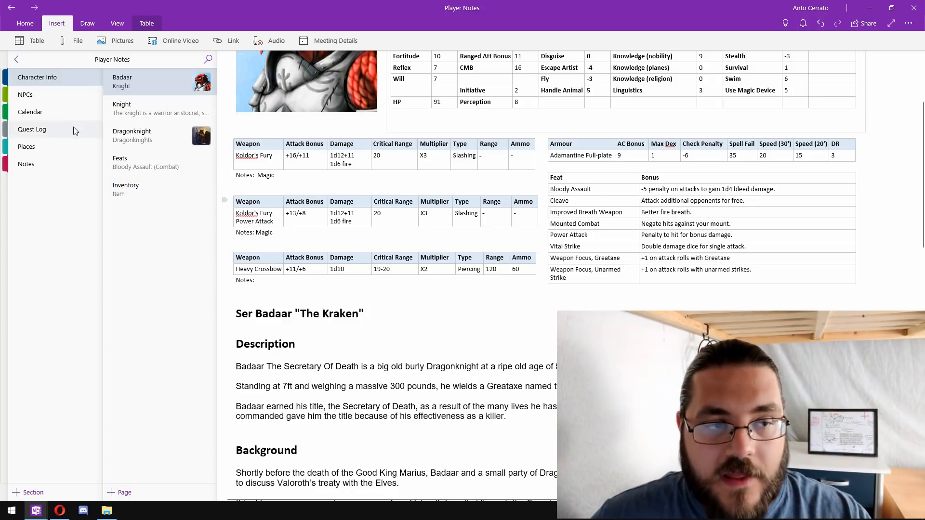
{"action": "left_click", "coordinate": [170, 167]}
{"action": "scroll", "coordinate": [479, 196], "scroll_direction": "down", "scroll_amount": 3}
{"action": "scroll", "coordinate": [479, 196], "scroll_direction": "down", "scroll_amount": 6}
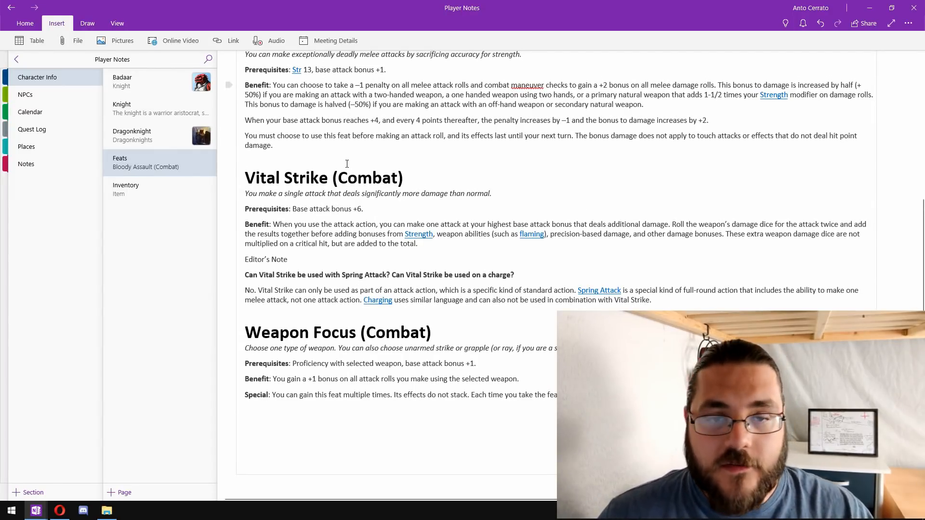
{"action": "scroll", "coordinate": [315, 199], "scroll_direction": "up", "scroll_amount": 7}
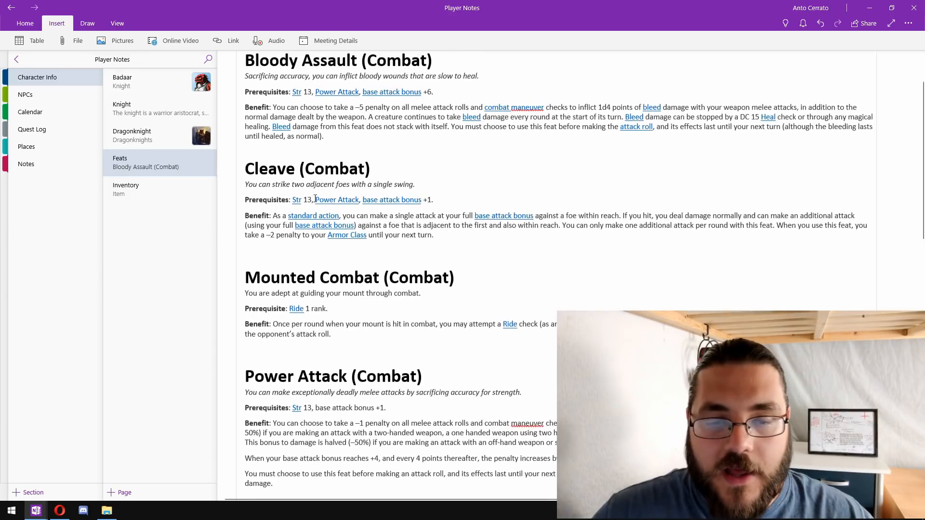
{"action": "scroll", "coordinate": [315, 199], "scroll_direction": "up", "scroll_amount": 2}
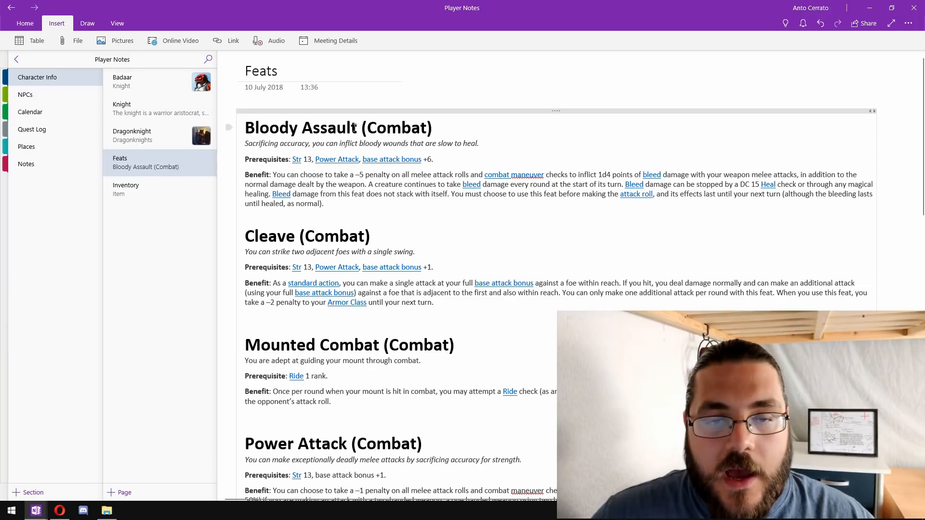
{"action": "right_click", "coordinate": [341, 131]}
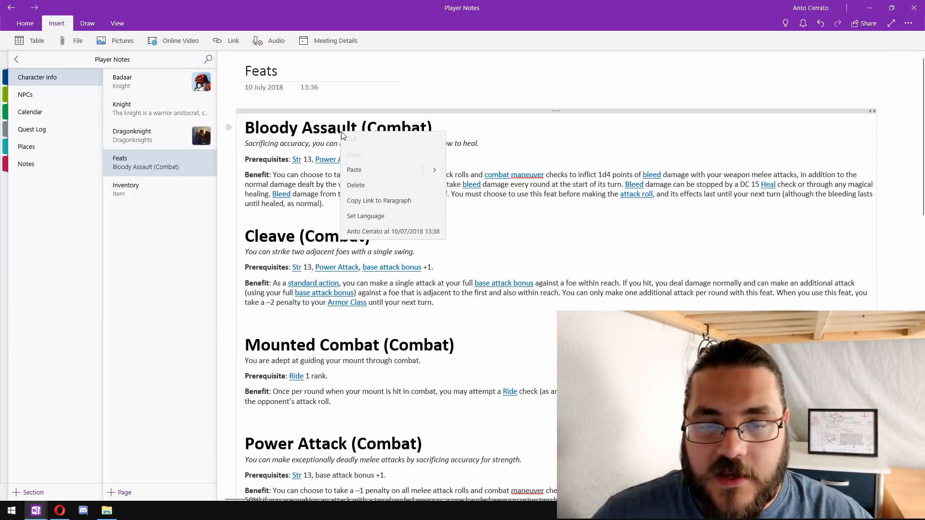
{"action": "left_click", "coordinate": [377, 204]}
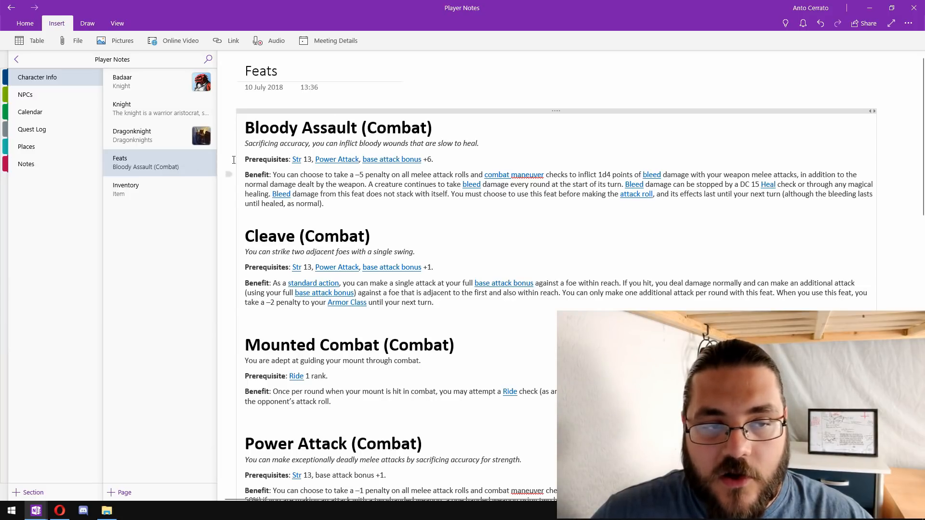
Step: Apply the copied heading link to the feat name "Bloody Assault" in the feat table on Badaar's page
{"action": "left_click", "coordinate": [168, 84]}
{"action": "left_click_drag", "start_coordinate": [596, 190], "coordinate": [550, 190]}
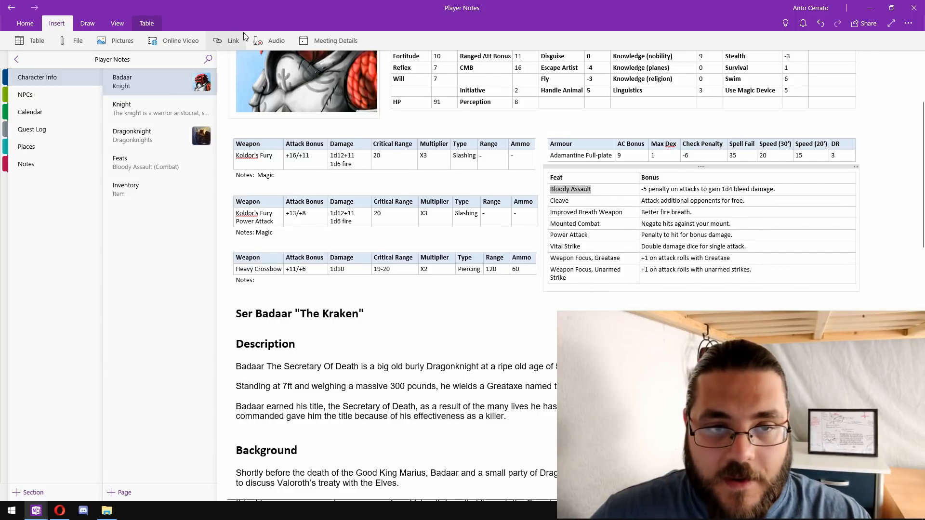
{"action": "left_click", "coordinate": [231, 40]}
{"action": "key", "text": "ctrl+v"}
{"action": "left_click", "coordinate": [714, 289]}
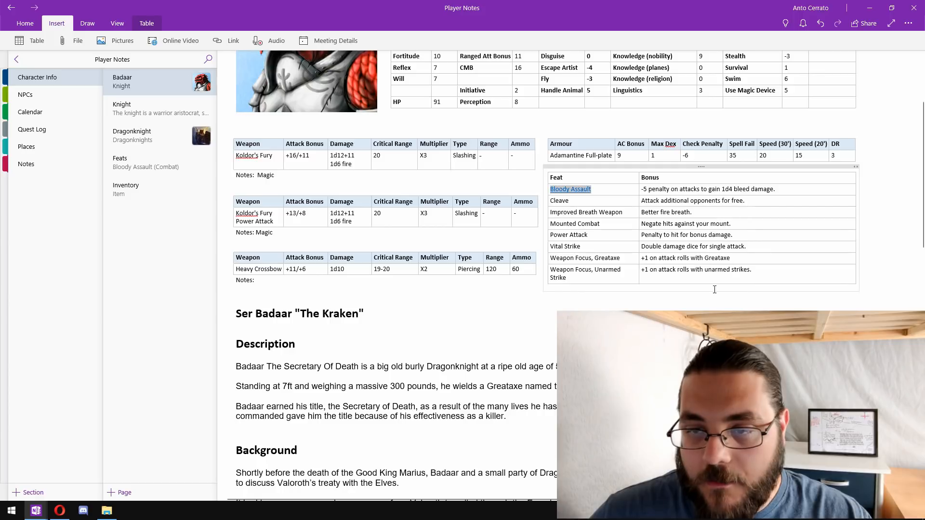
{"action": "left_click", "coordinate": [577, 202]}
{"action": "scroll", "coordinate": [605, 192], "scroll_direction": "up", "scroll_amount": 3}
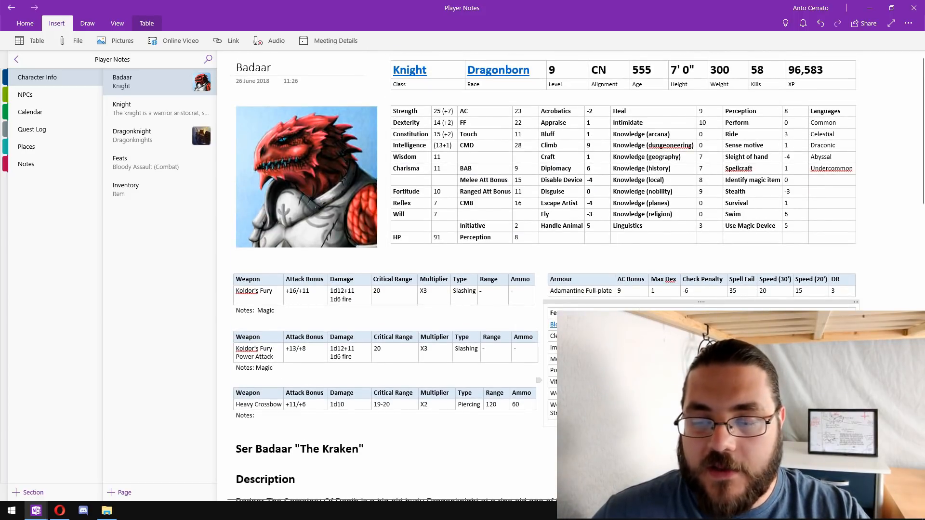
Step: Look through the Feats, Inventory, Knight and Dragonknight pages and return to Badaar's character sheet
{"action": "left_click", "coordinate": [159, 162]}
{"action": "scroll", "coordinate": [487, 224], "scroll_direction": "down", "scroll_amount": 15}
{"action": "scroll", "coordinate": [487, 225], "scroll_direction": "up", "scroll_amount": 3}
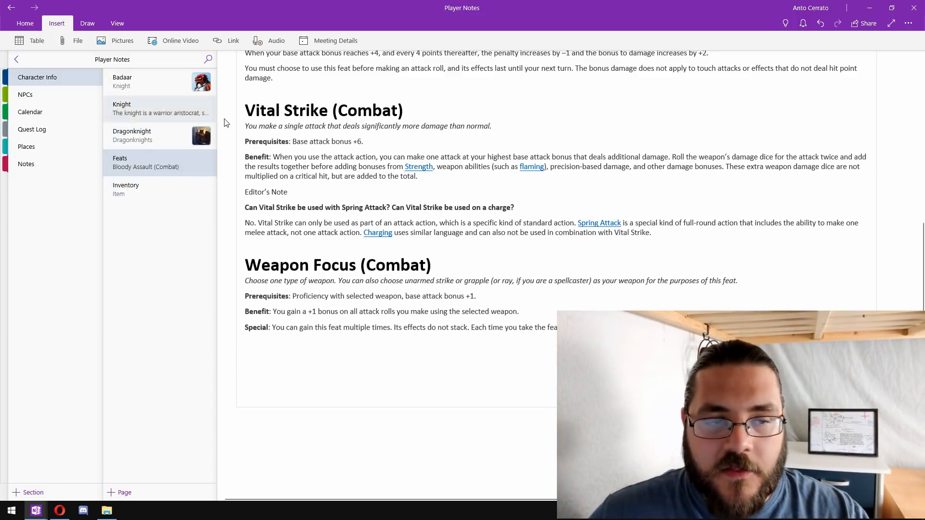
{"action": "left_click", "coordinate": [147, 190]}
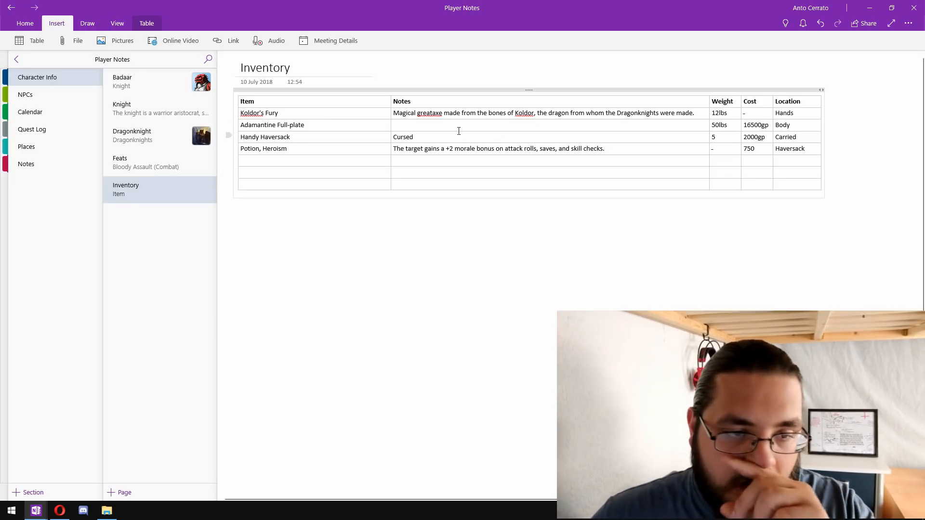
{"action": "left_click", "coordinate": [152, 92]}
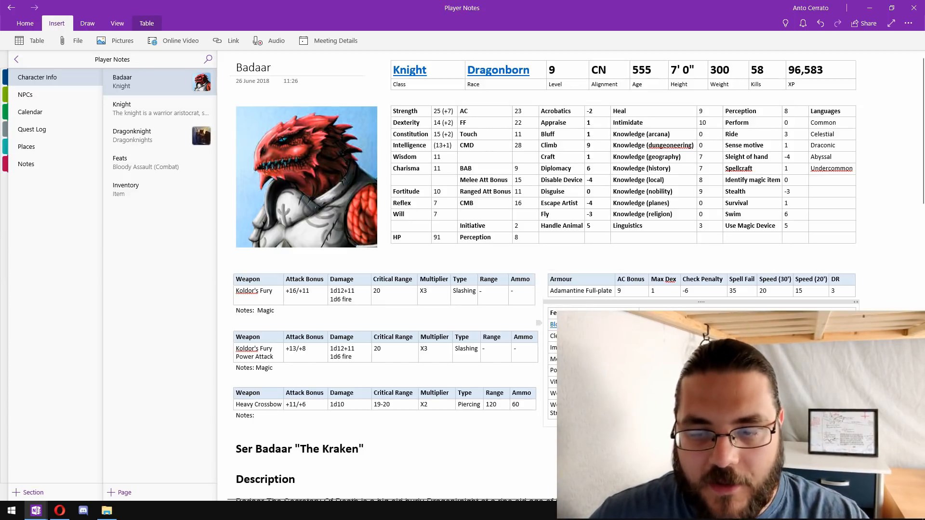
{"action": "left_click", "coordinate": [125, 106]}
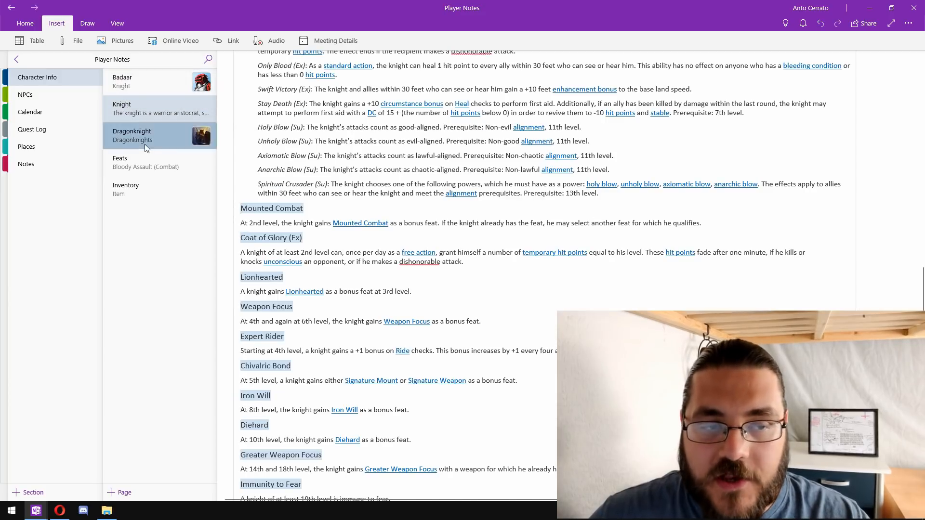
{"action": "left_click", "coordinate": [145, 140]}
{"action": "left_click", "coordinate": [157, 173]}
{"action": "left_click", "coordinate": [153, 193]}
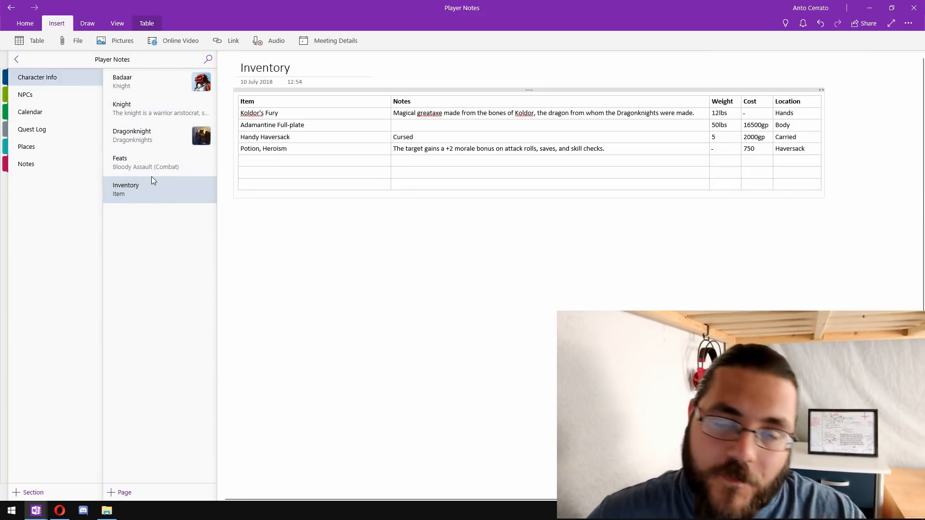
{"action": "left_click", "coordinate": [168, 85]}
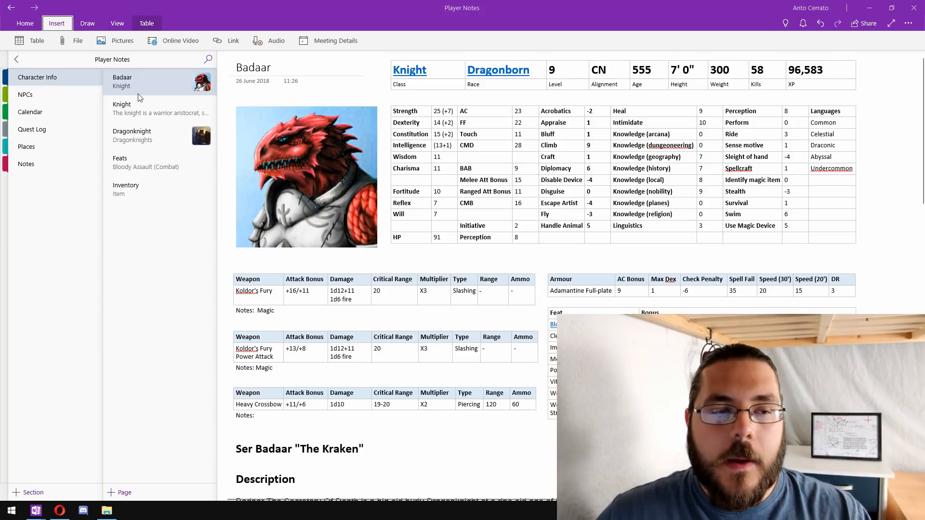
Step: Open the Calendar section and enter the note "Item is complete." for day 18 (Wineday) of Ortus
{"action": "left_click", "coordinate": [53, 112]}
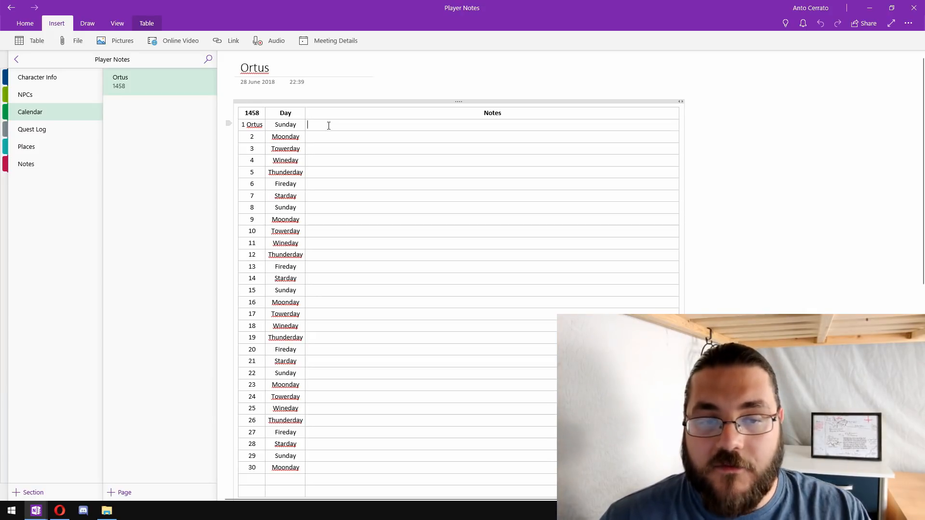
{"action": "left_click", "coordinate": [339, 327]}
{"action": "type", "text": "Item is complete."}
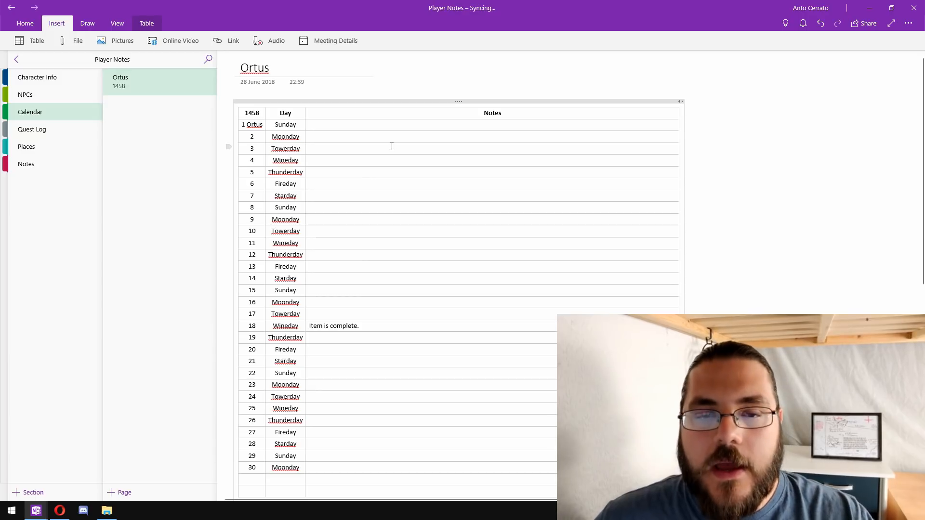
Step: Enter "Adventure 20" in the notes for day 5 (Thunderday) and correct the spelling of "Adventure"
{"action": "left_click", "coordinate": [371, 144]}
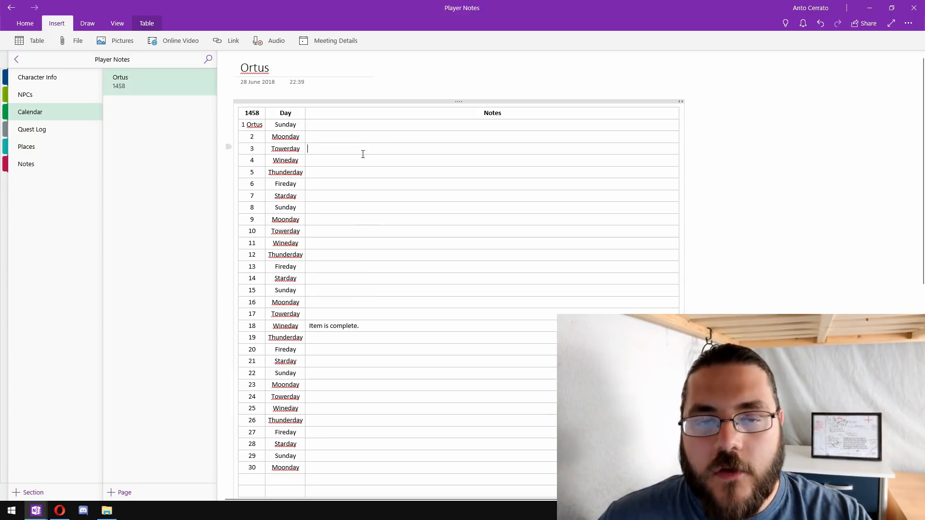
{"action": "left_click", "coordinate": [334, 172]}
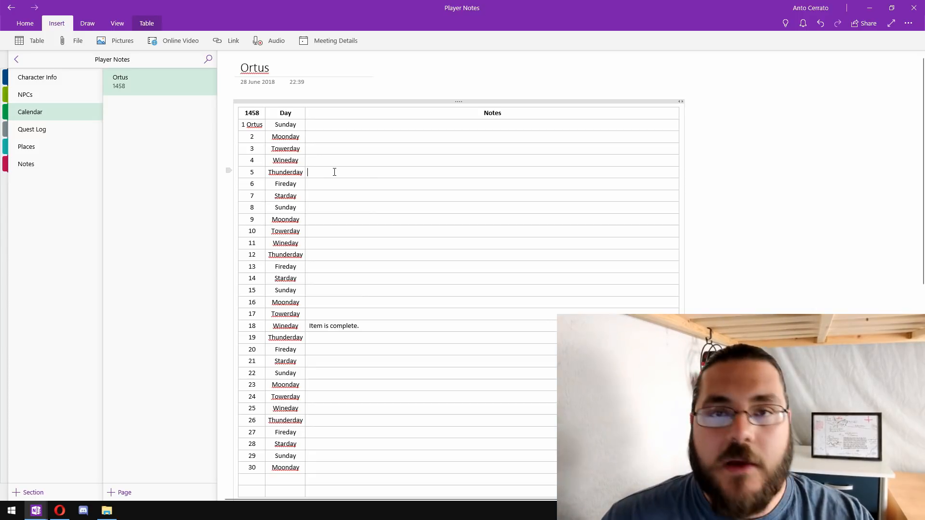
{"action": "left_click", "coordinate": [334, 172]}
{"action": "type", "text": "Adventure 20"}
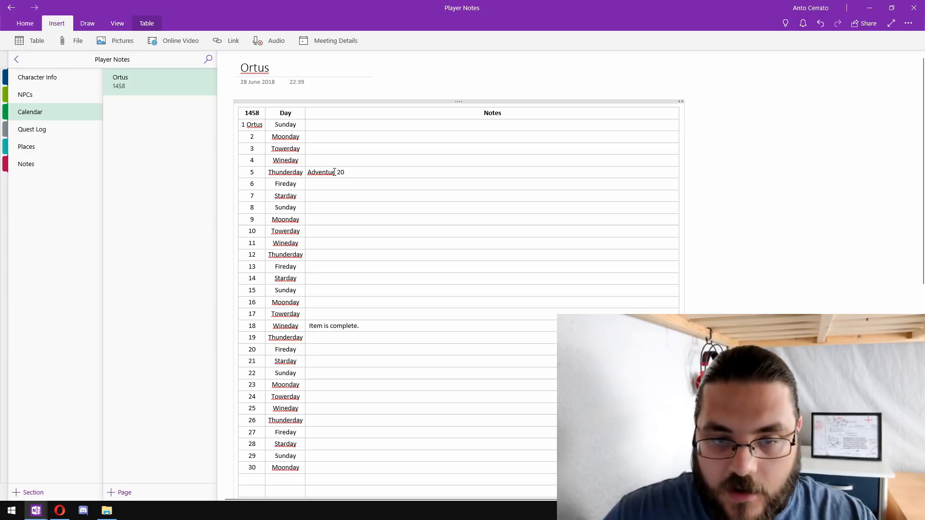
{"action": "key", "text": "Return"}
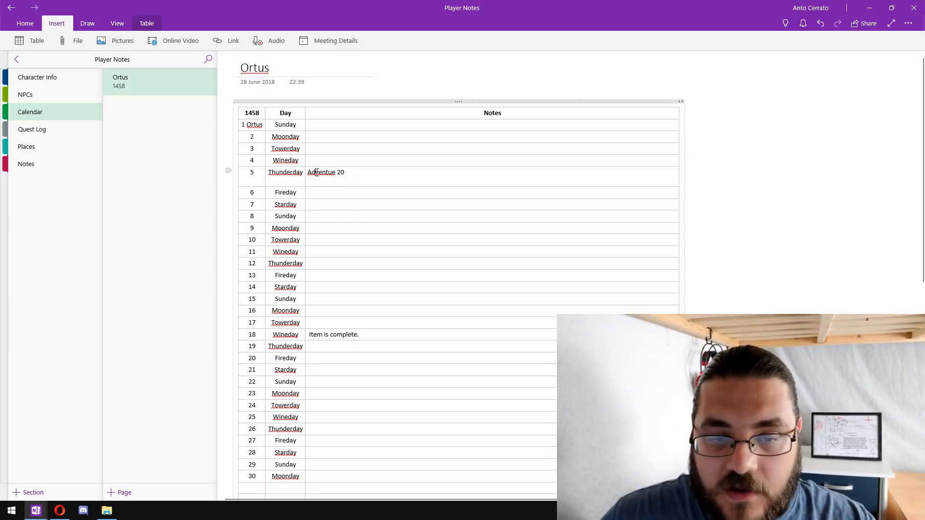
{"action": "right_click", "coordinate": [316, 172]}
{"action": "left_click", "coordinate": [359, 192]}
Step: Leave space below "Adventure 20" in the day 5 notes and add the line "Start in westkeep"
{"action": "key", "text": "Return"}
{"action": "key", "text": "Return"}
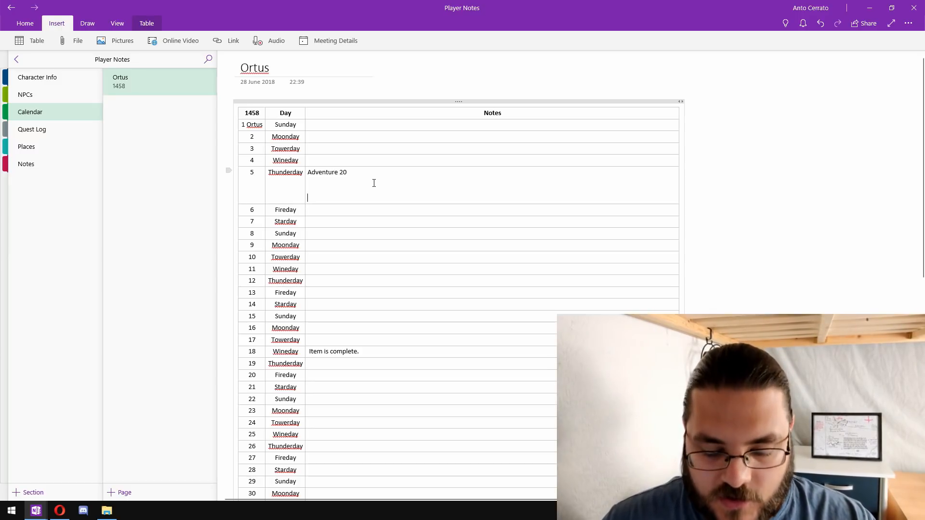
{"action": "type", "text": "start "}
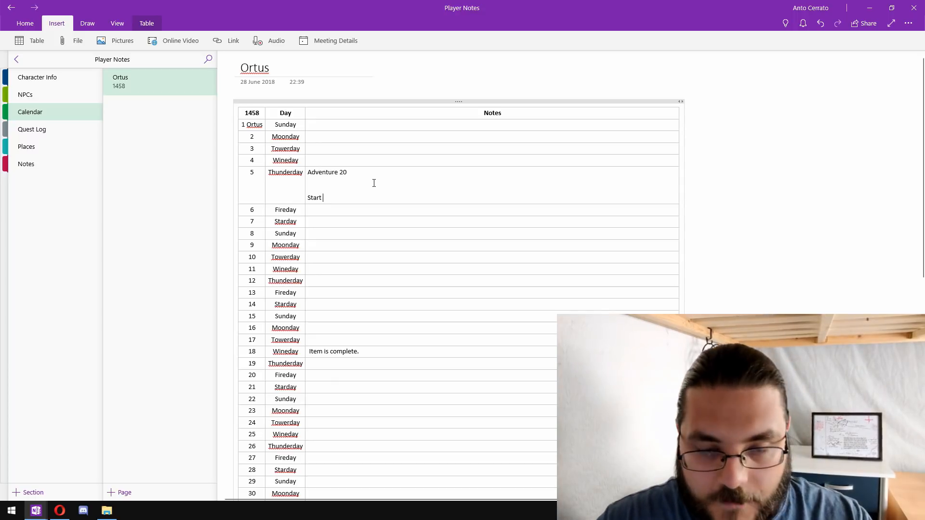
{"action": "type", "text": "in westkeep"}
{"action": "key", "text": "Return"}
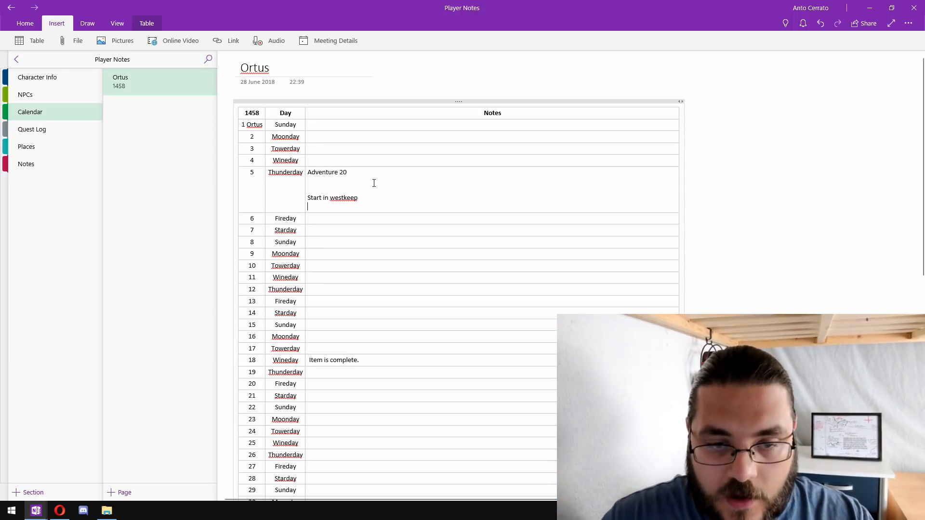
Step: Add the line "Go to the tavern and buy some drinks" to the day 5 notes
{"action": "type", "text": "Go to t"}
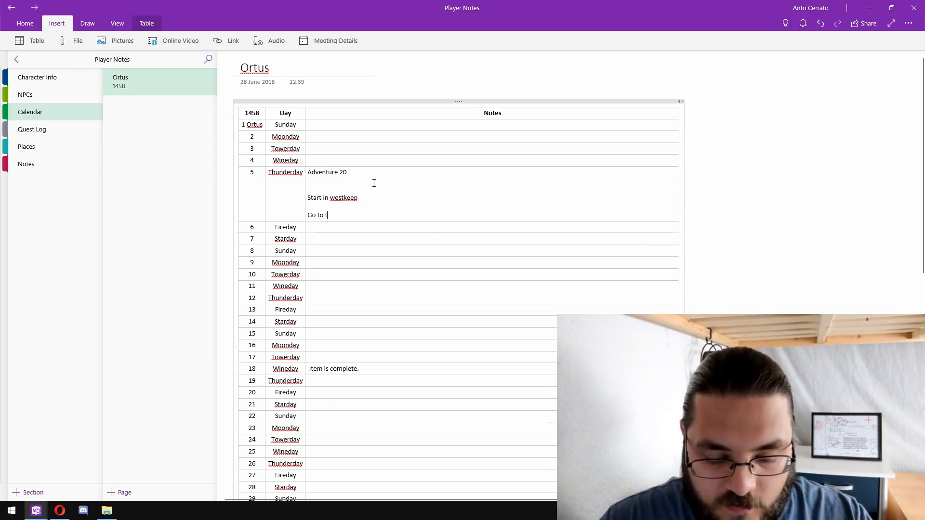
{"action": "type", "text": "he tavern and by"}
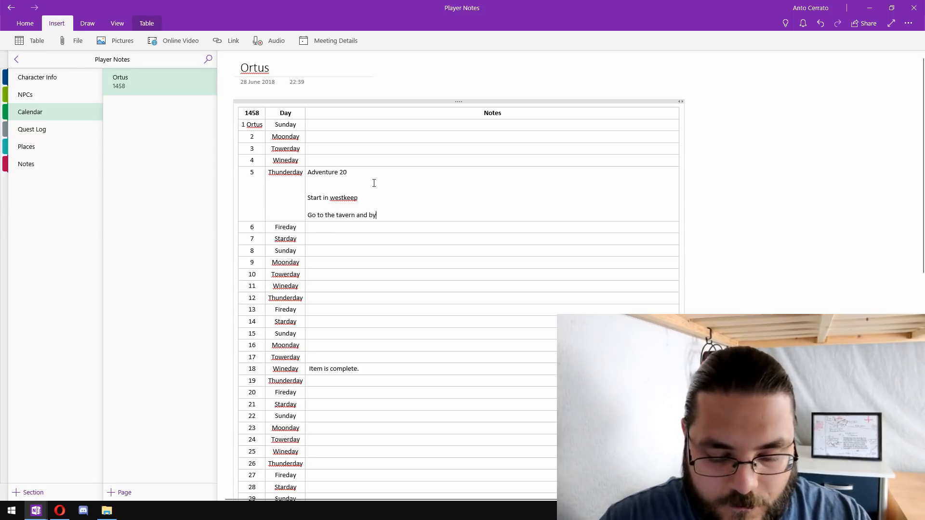
{"action": "key", "text": "BackSpace"}
{"action": "type", "text": "uy some "}
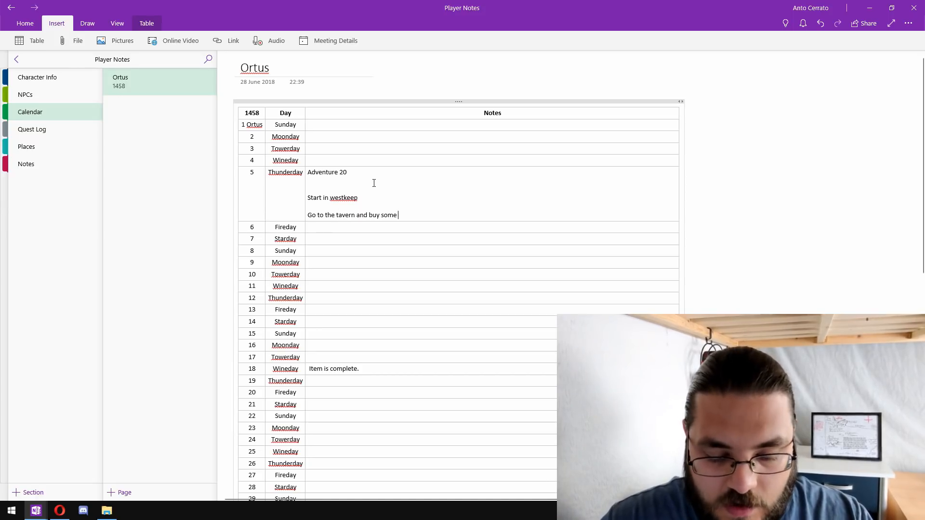
{"action": "type", "text": "drinks"}
{"action": "key", "text": "Return"}
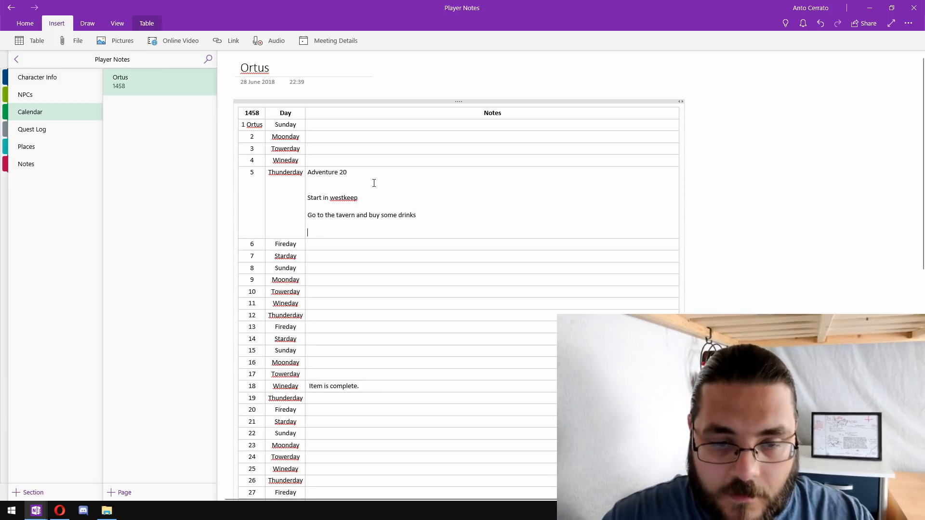
Step: Add the line "Approached by a shady figure who sells us a cheap treasure map." to the day 5 notes
{"action": "type", "text": "Approached "}
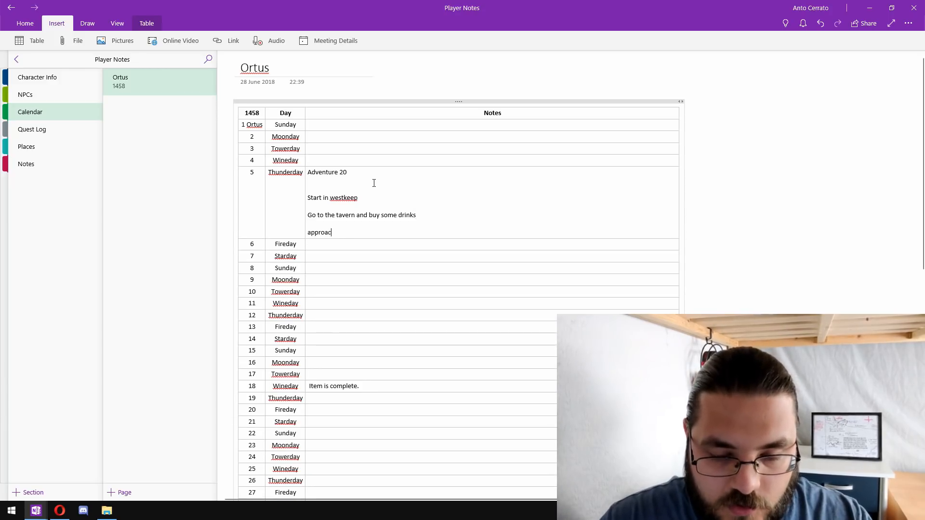
{"action": "type", "text": "by a shady"}
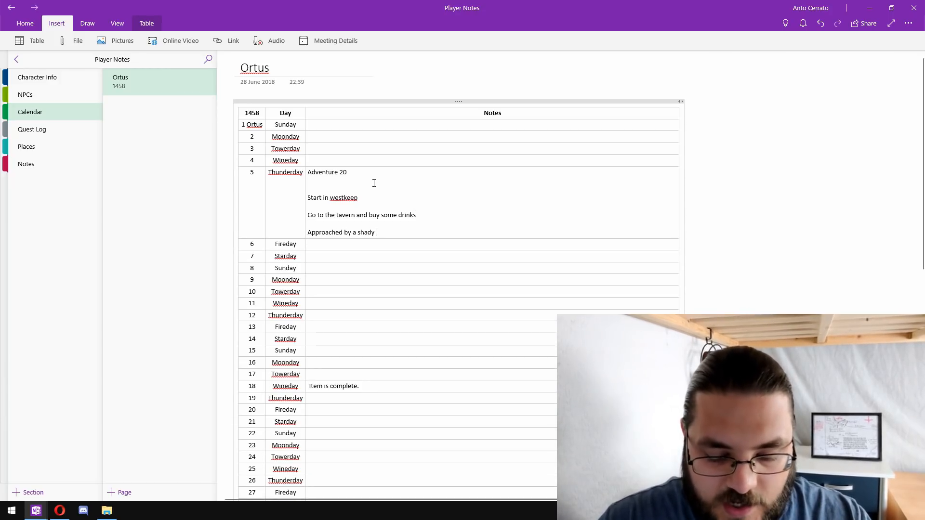
{"action": "type", "text": " figure"}
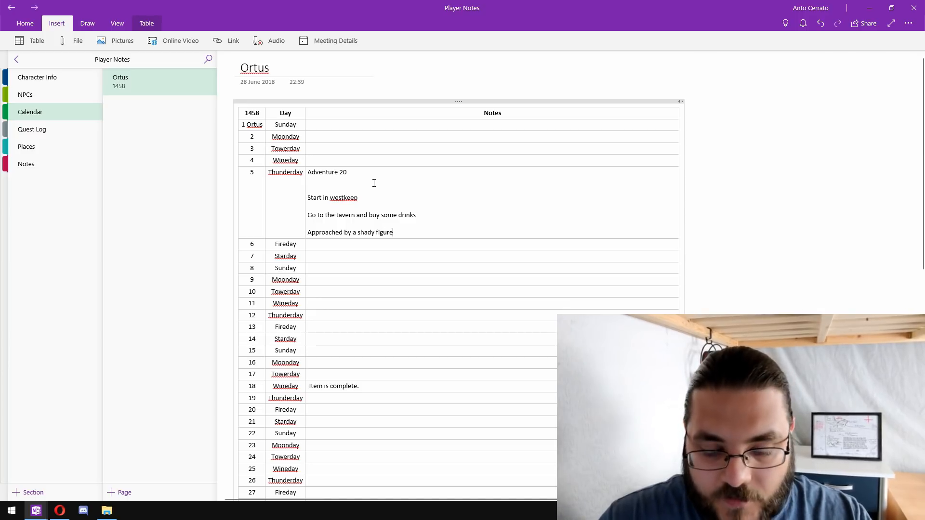
{"action": "type", "text": " who sells us a cheap treasure map"}
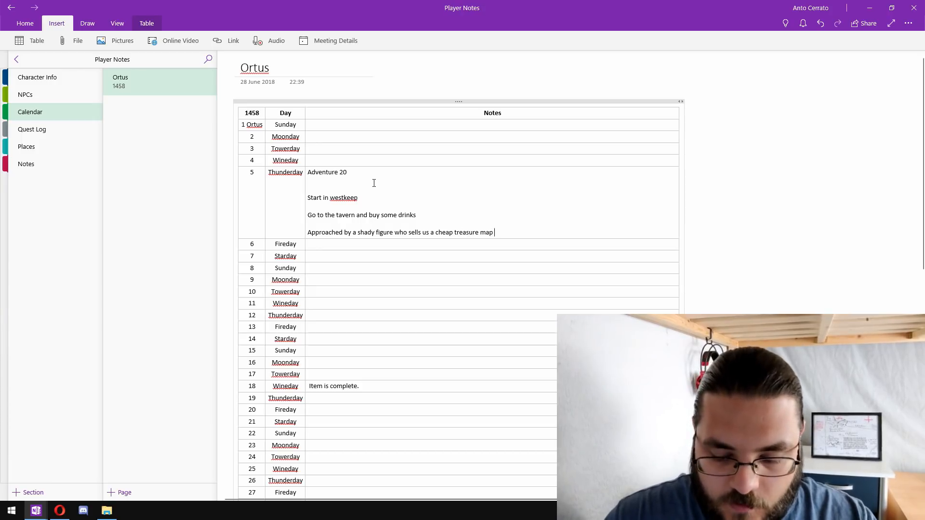
{"action": "type", "text": "."}
{"action": "key", "text": "Return"}
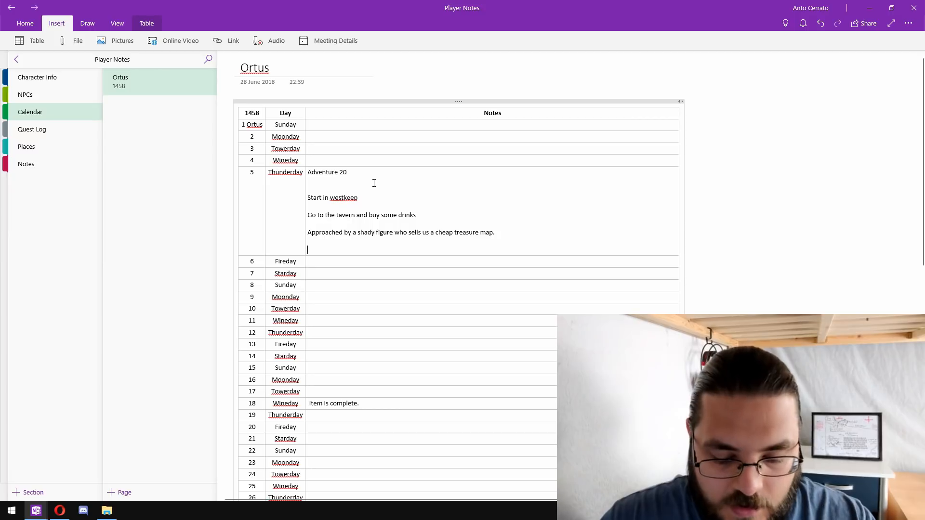
Step: Insert the non-player character's name in parentheses after "shady figure" and make the name bold
{"action": "left_click", "coordinate": [395, 234]}
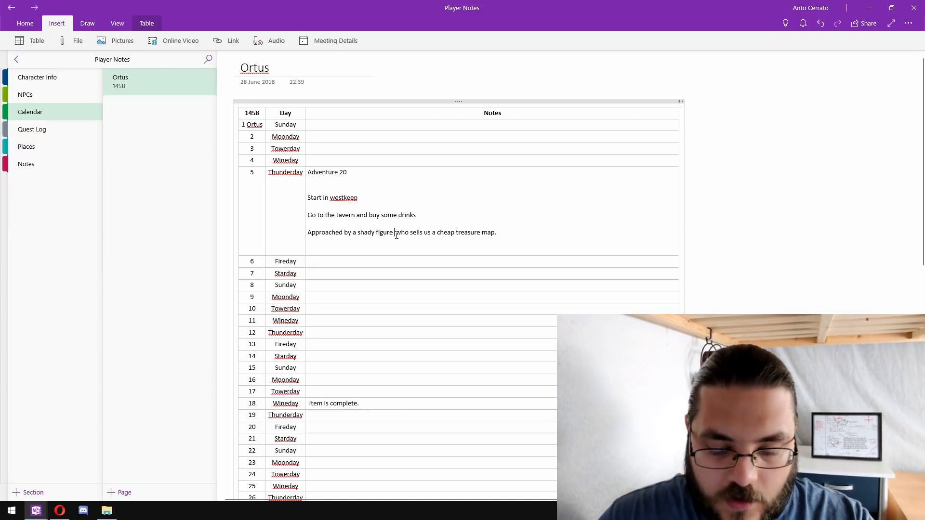
{"action": "type", "text": "(Bob)"}
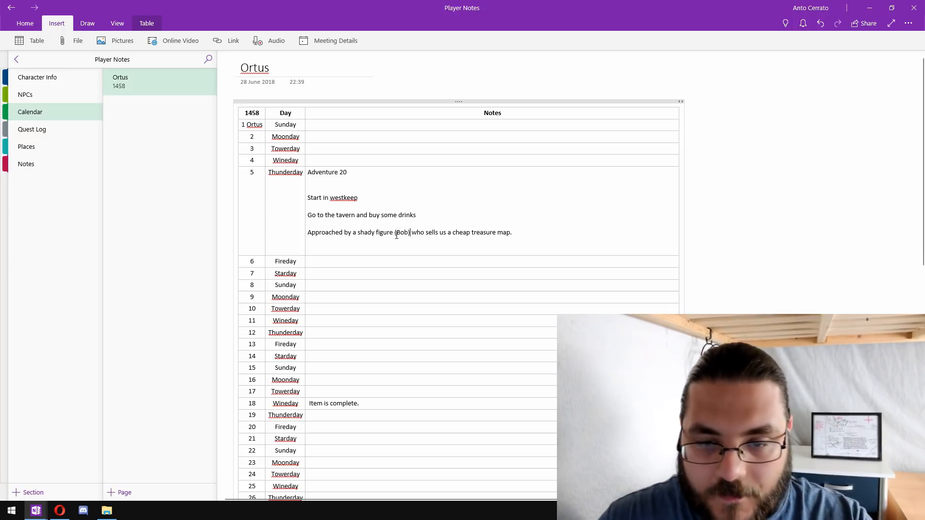
{"action": "double_click", "coordinate": [404, 228]}
{"action": "key", "text": "ctrl+b"}
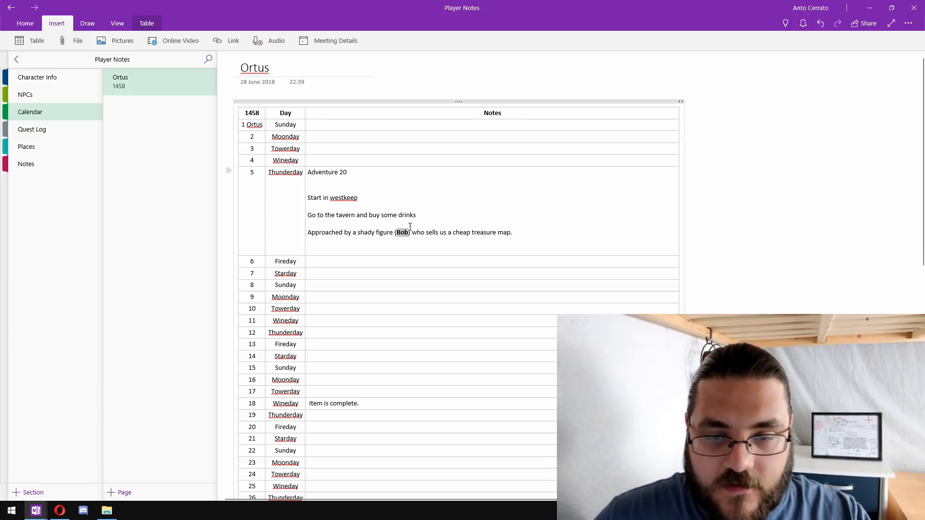
{"action": "left_click", "coordinate": [495, 239]}
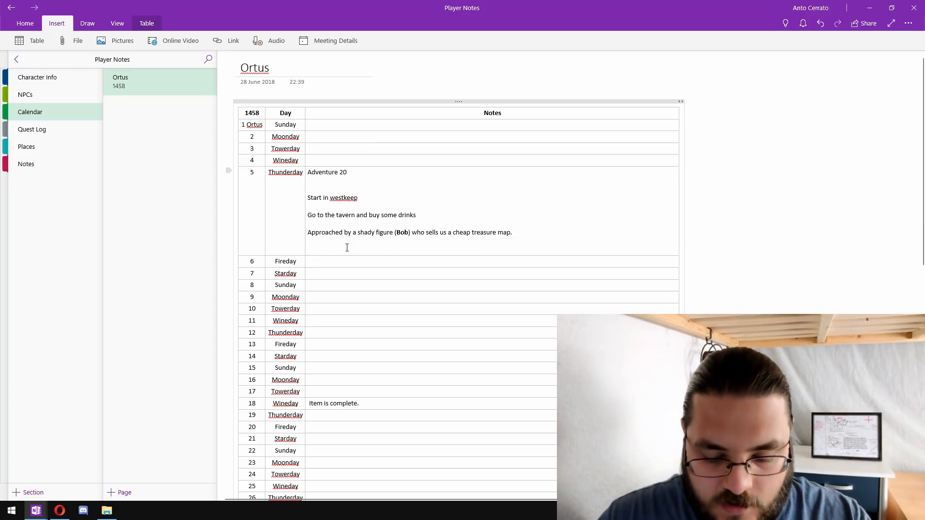
Step: Add a day 5 line with the character's name followed by "detects magic on the treasure map and reveals a secret map."
{"action": "type", "text": "Lo"}
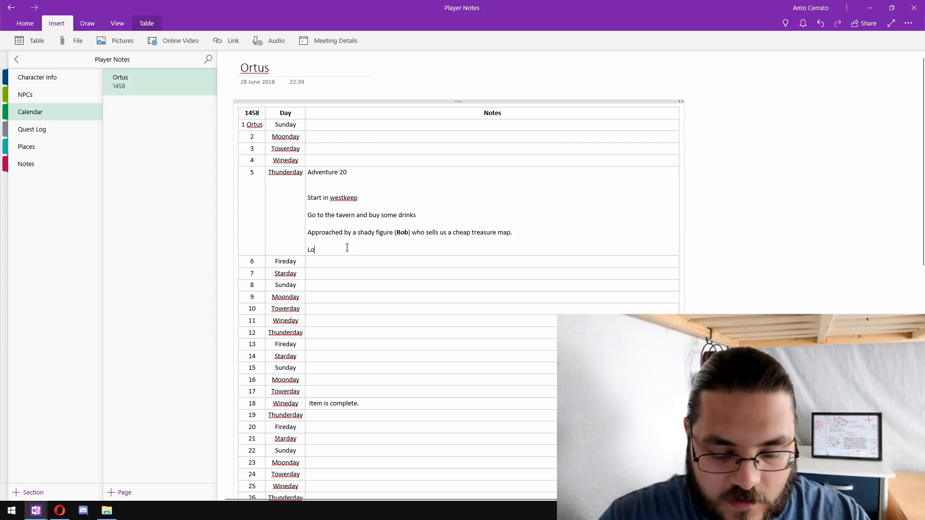
{"action": "type", "text": "odach ris"}
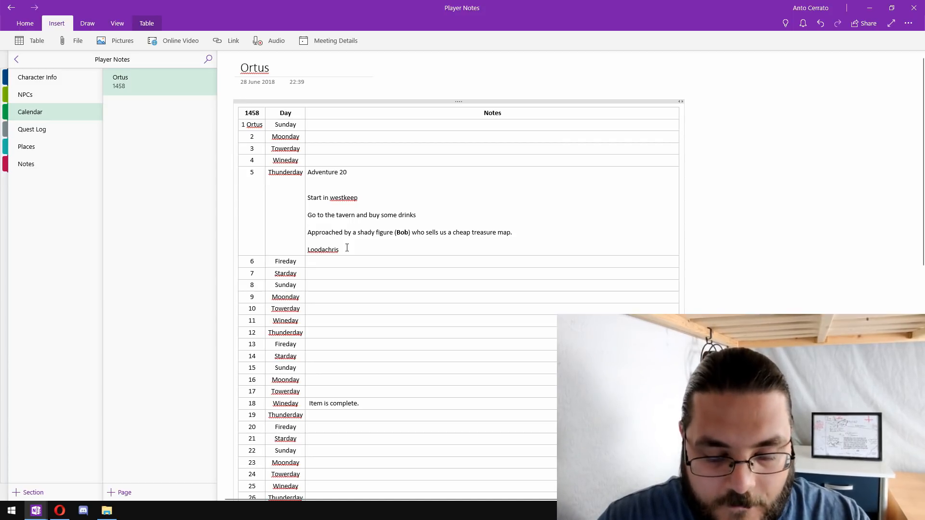
{"action": "type", "text": " detectes magi"}
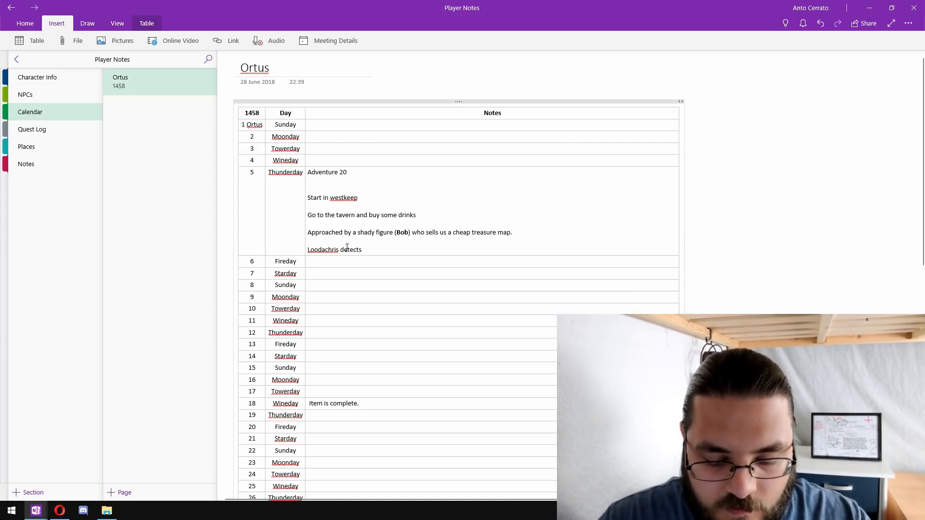
{"action": "type", "text": "c on the tr"}
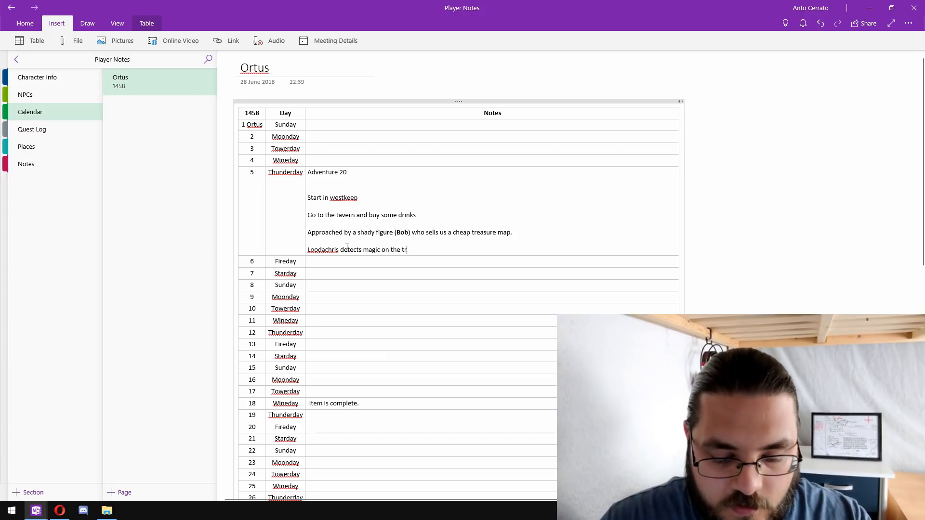
{"action": "type", "text": "easure map and reveals a secret map."}
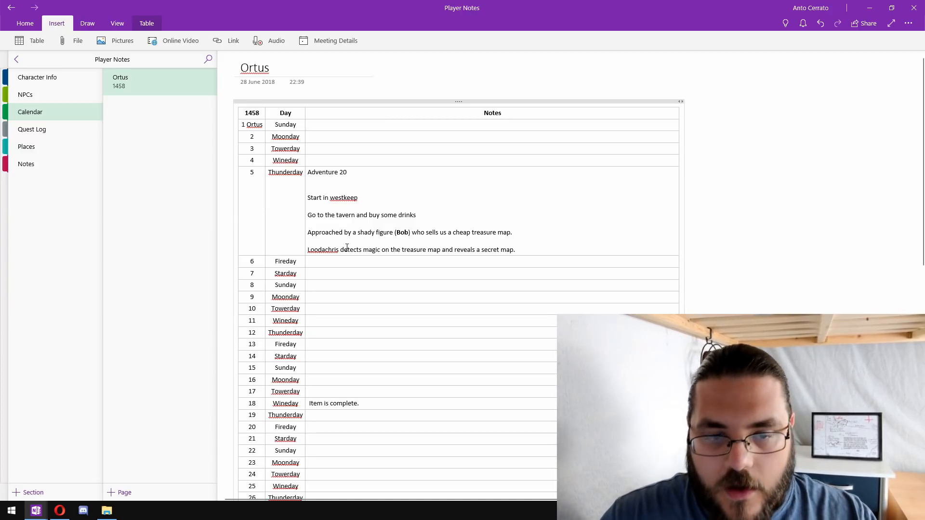
{"action": "key", "text": "Return"}
Step: Add the line "Follow the directions to a dungeon outside the city" to the day 5 notes
{"action": "type", "text": "f ollo"}
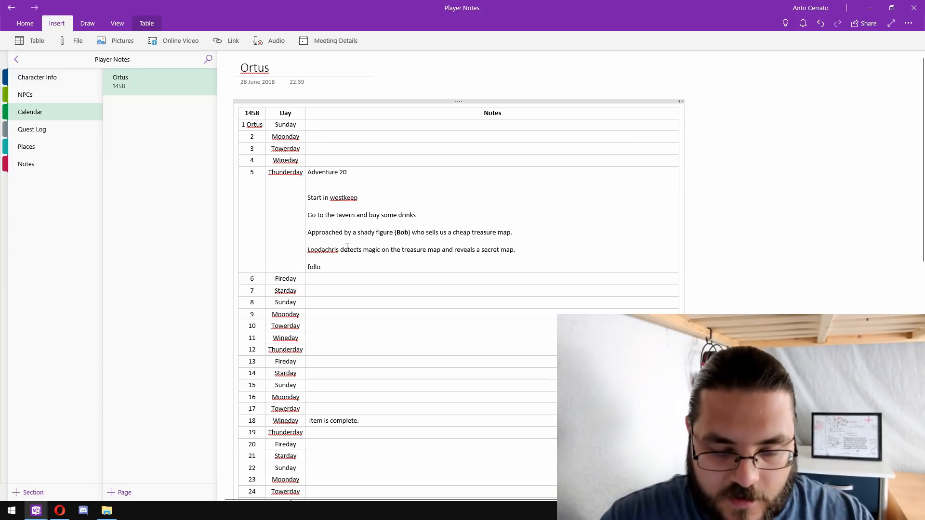
{"action": "type", "text": "ow the directions to a dungeon "}
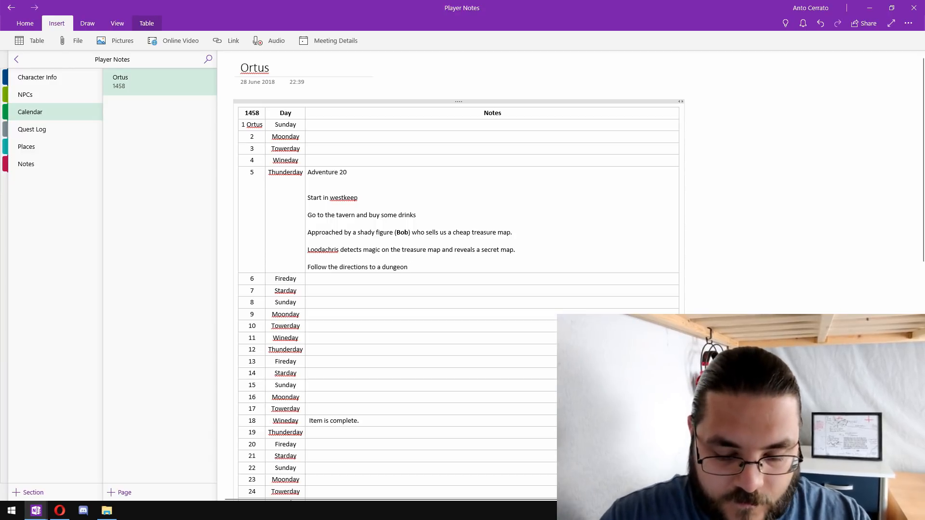
{"action": "type", "text": "outside the cit"}
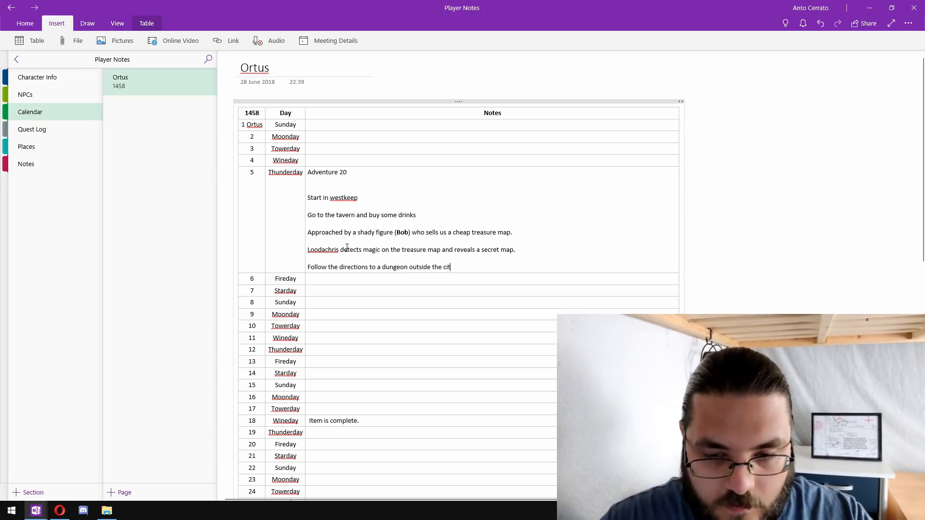
{"action": "type", "text": "y"}
{"action": "key", "text": "Return"}
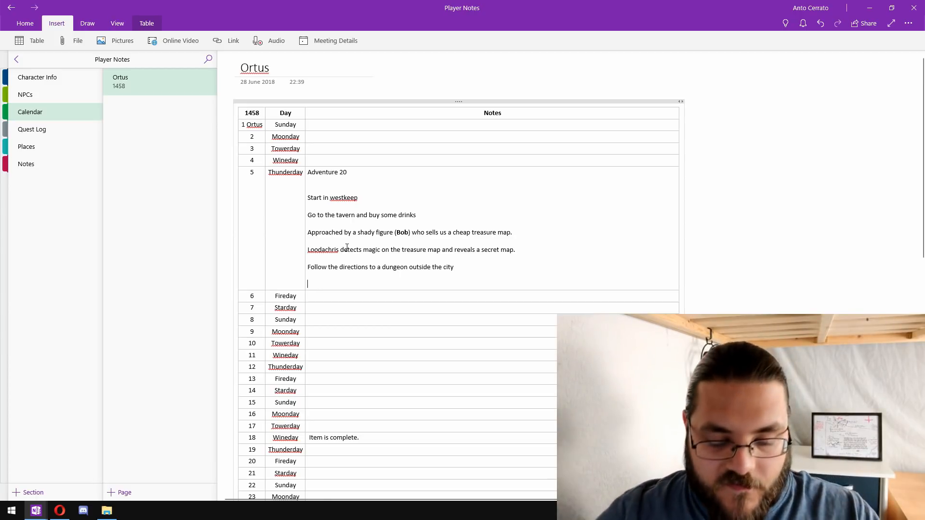
Step: Add the line "Fight ice golems, go through traps, part of the dungeon is flooded." to the day 5 notes
{"action": "type", "text": "Fight ice golems, "}
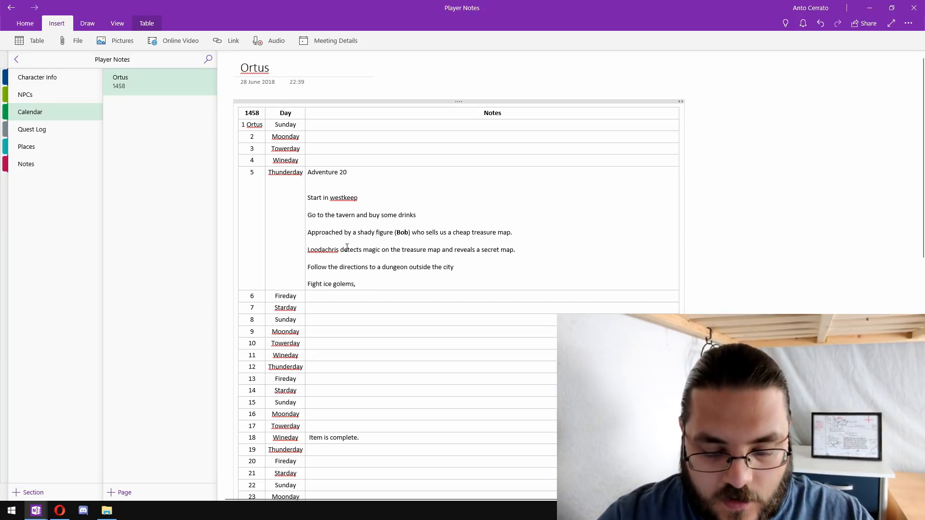
{"action": "type", "text": "go throu"}
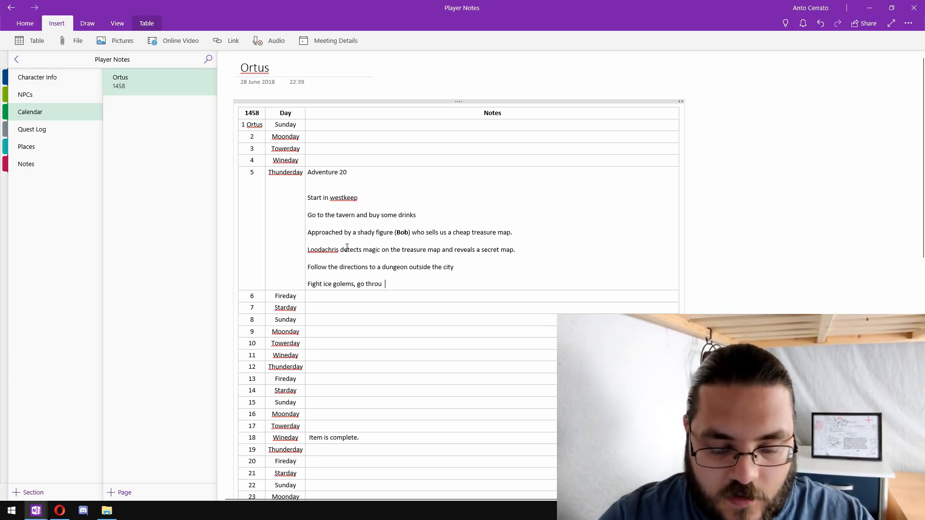
{"action": "type", "text": "gh traps, "}
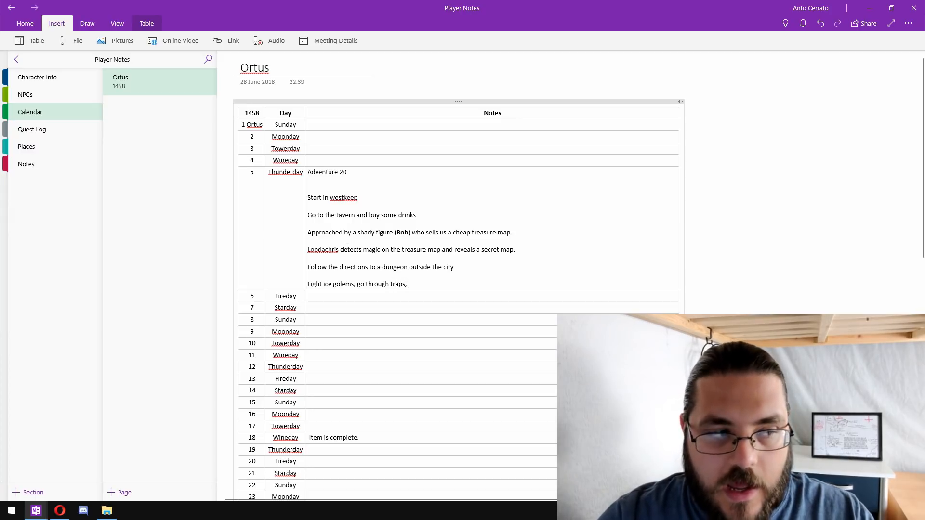
{"action": "type", "text": "par"}
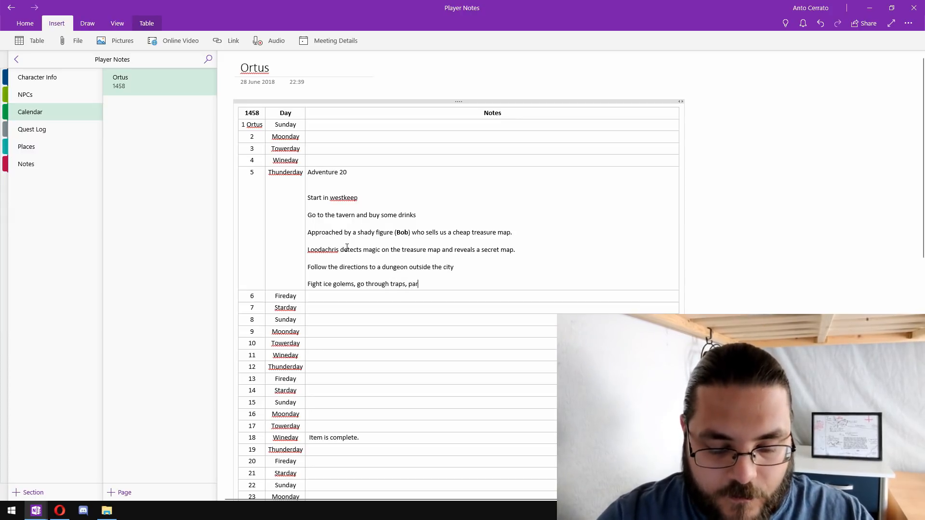
{"action": "type", "text": "t of the dungeon is"}
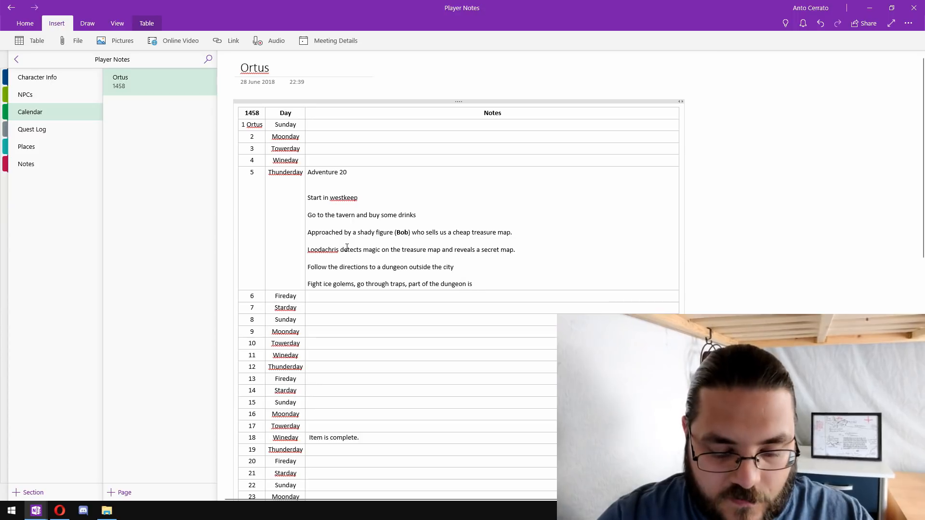
{"action": "type", "text": " flooded."}
{"action": "key", "text": "Return"}
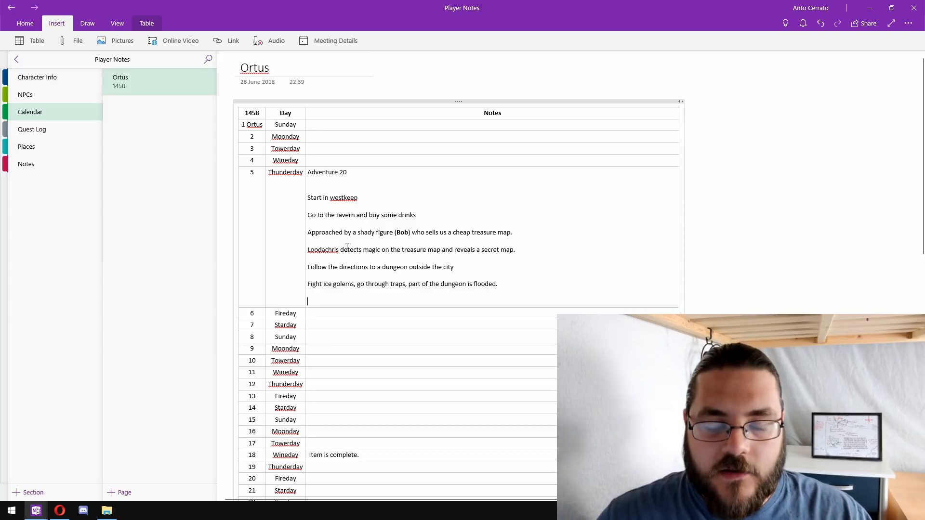
Step: Add the line "Find treasure, being guarded by monster, fight monster" to the day 5 notes
{"action": "type", "text": "ind treasure, b"}
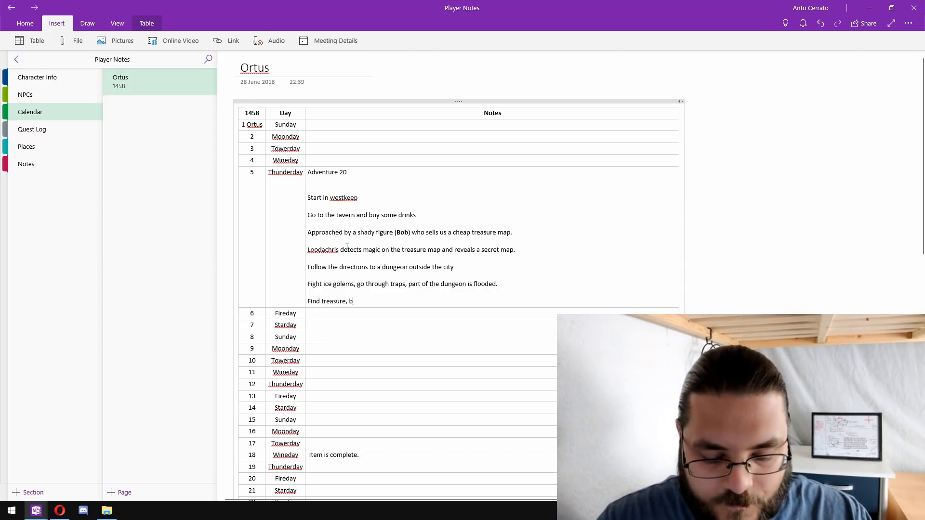
{"action": "type", "text": "eing gua"}
{"action": "type", "text": "rde"}
{"action": "key", "text": "BackSpace"}
{"action": "type", "text": "ded by mo"}
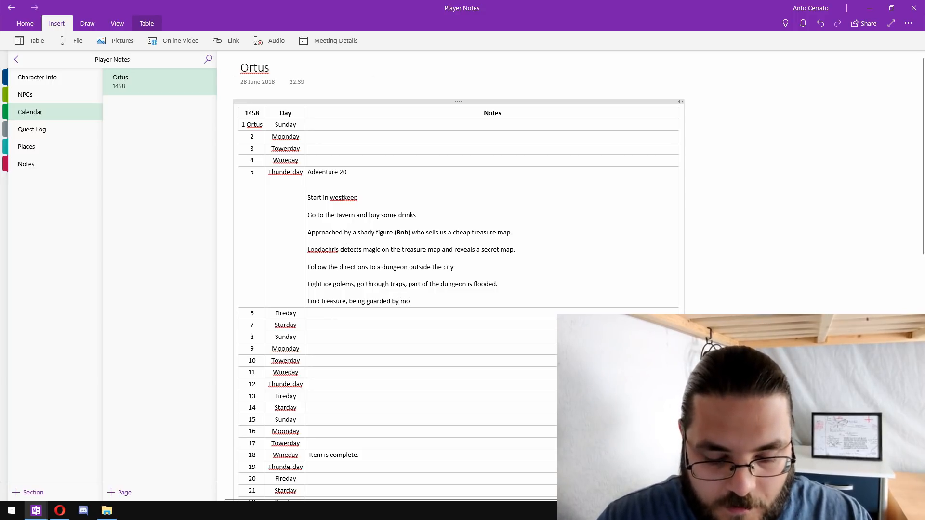
{"action": "type", "text": "nster, fight mo nster"}
{"action": "key", "text": "Return"}
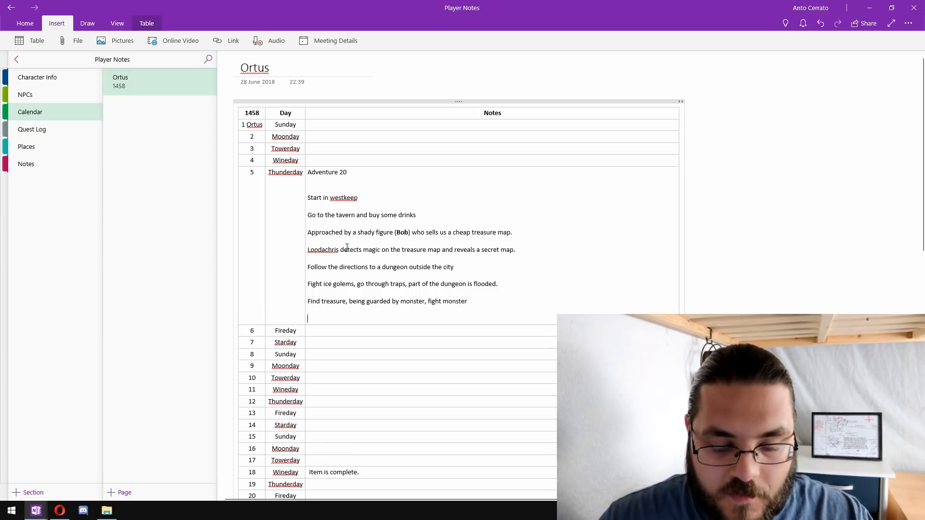
Step: Add a day 5 line reading "Kill the monster," followed by the character's name and "takes monster's head as trophy."
{"action": "type", "text": "Kill "}
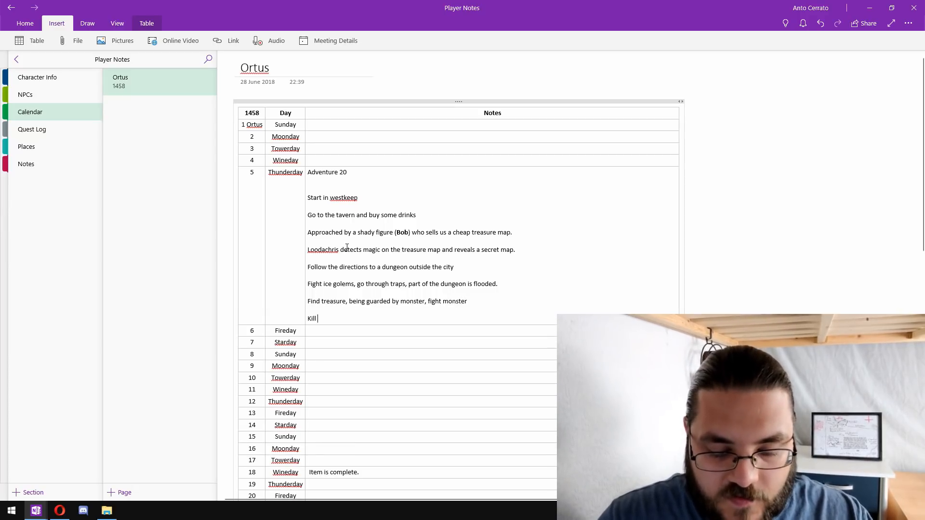
{"action": "type", "text": "the monster,"}
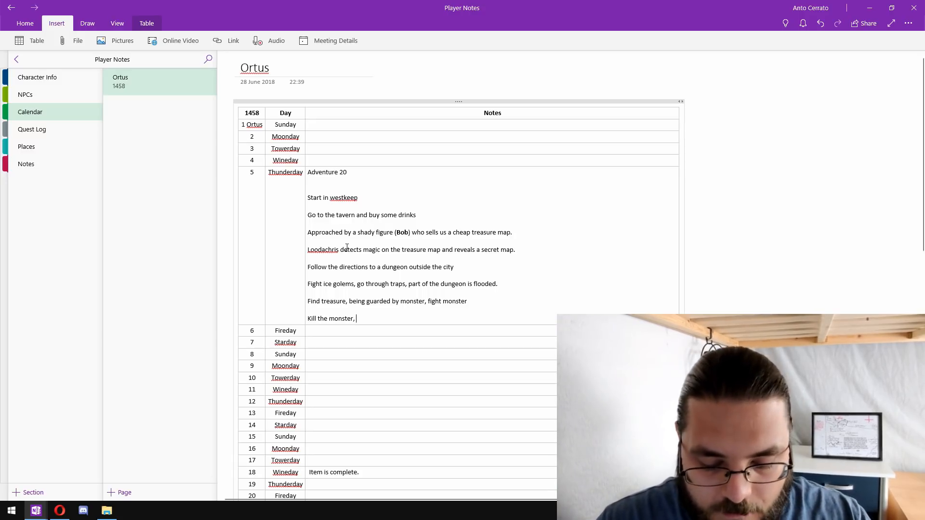
{"action": "type", "text": "Loodac"}
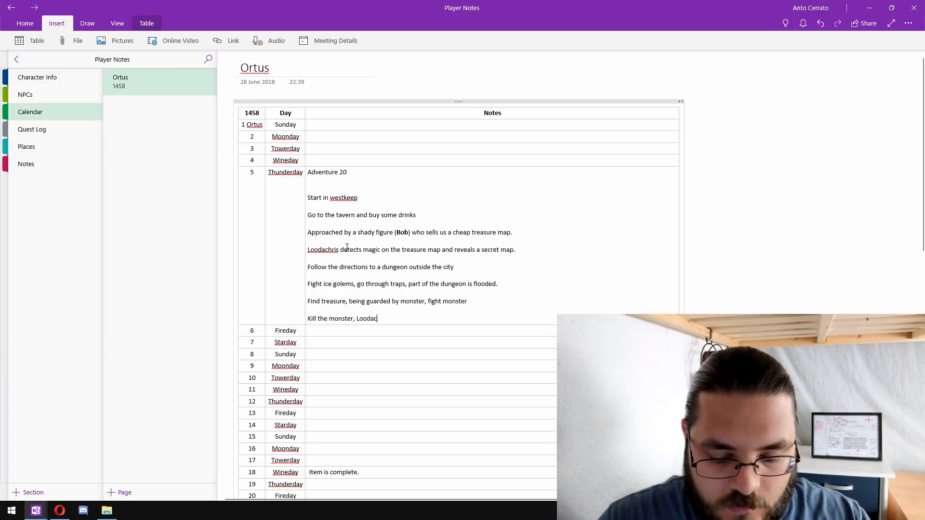
{"action": "type", "text": "hris t"}
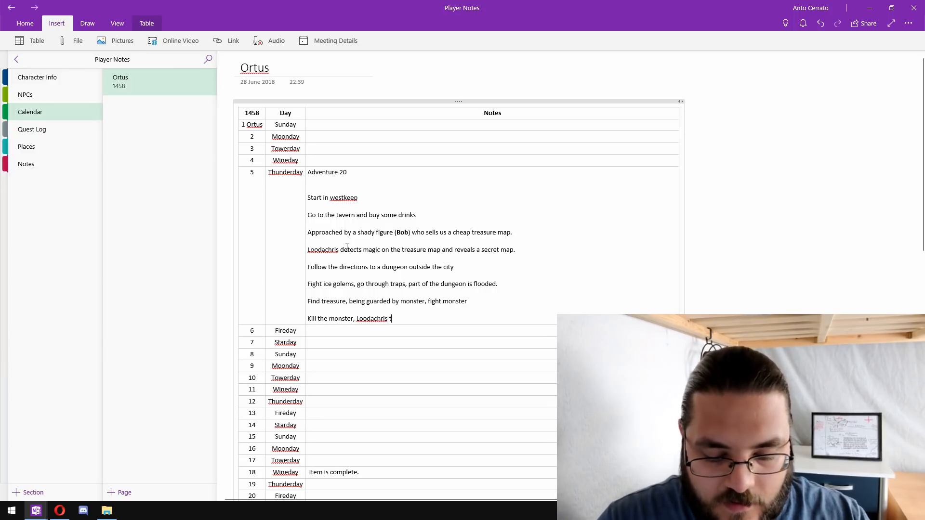
{"action": "type", "text": "akes monster's he"}
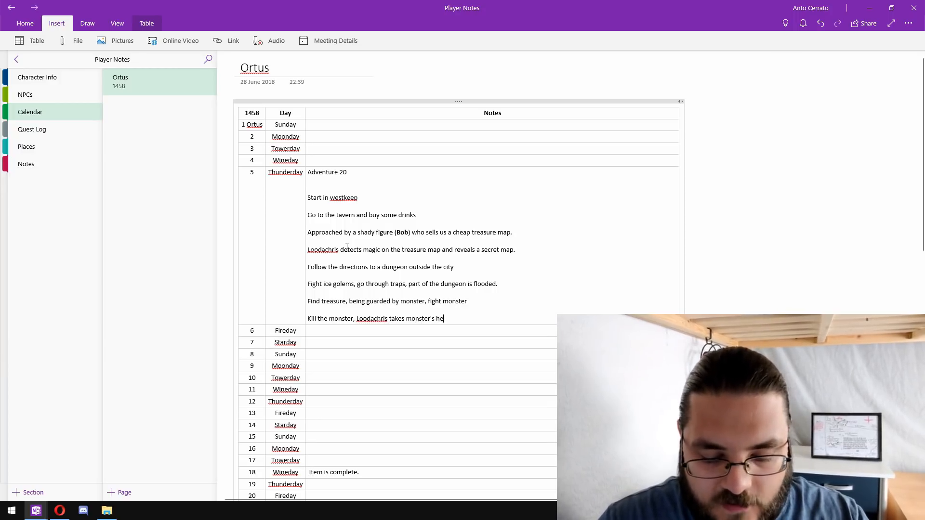
{"action": "type", "text": "ad as trophy"}
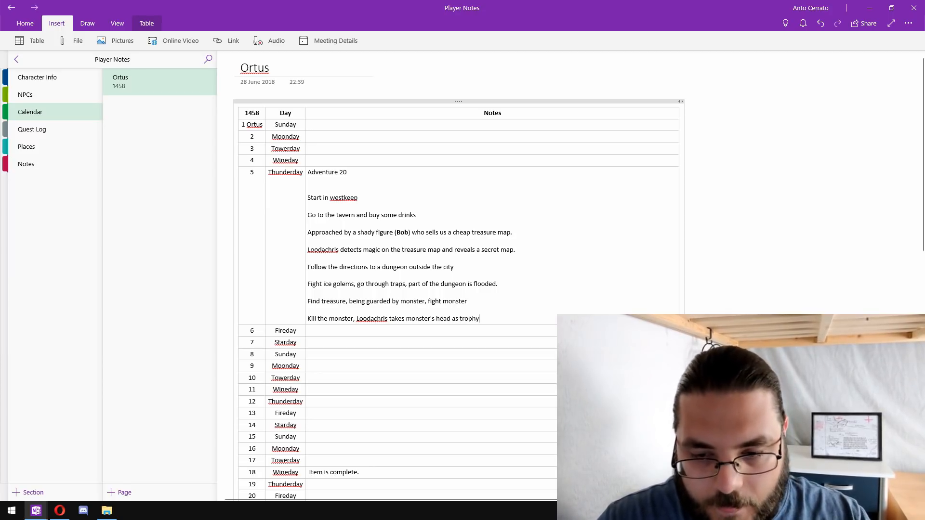
{"action": "type", "text": "."}
{"action": "key", "text": "Return"}
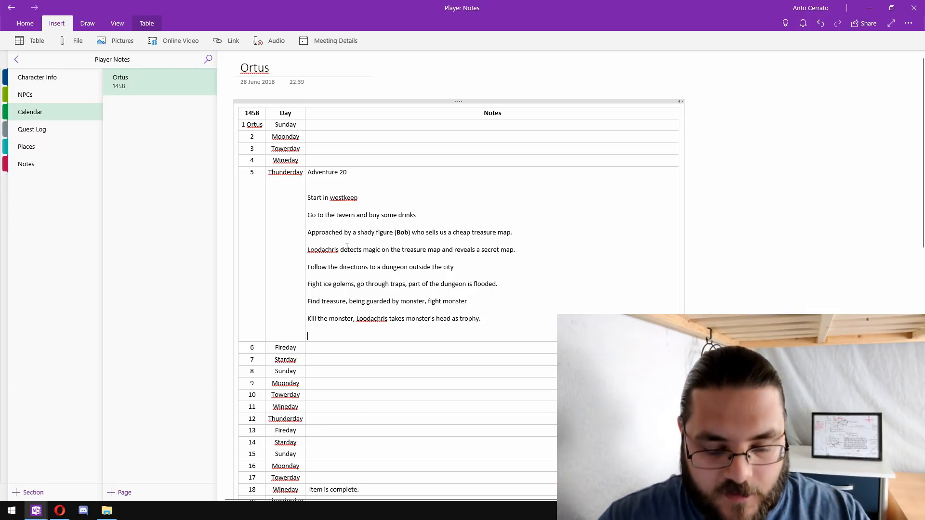
Step: Add the line "Find a small golden puzzlebox in treasure" to the day 5 notes
{"action": "type", "text": "Find a smal"}
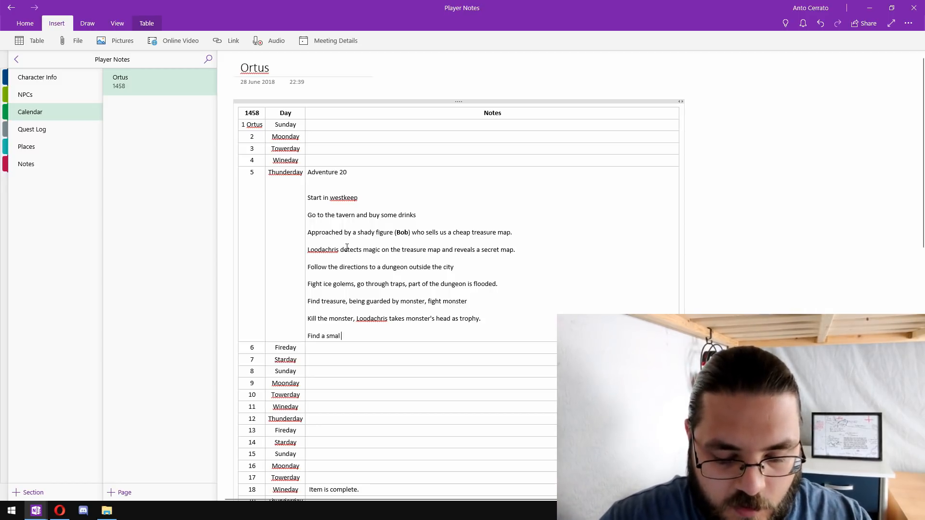
{"action": "type", "text": "l golden puzz"}
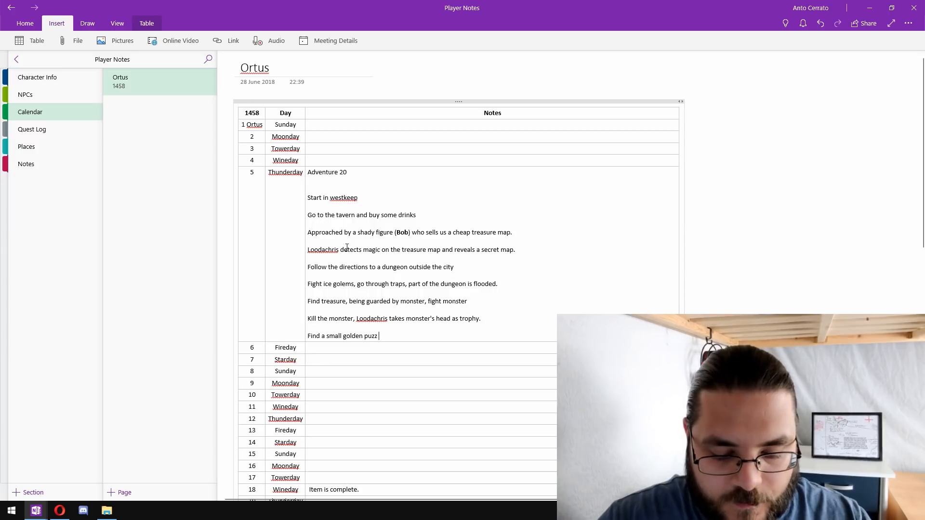
{"action": "type", "text": "lebox in t"}
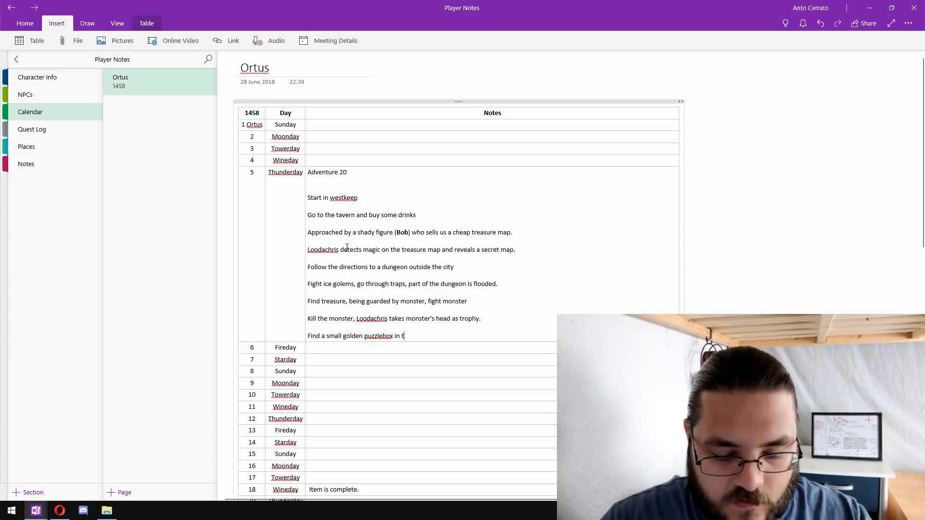
{"action": "type", "text": "reasure"}
{"action": "key", "text": "Return"}
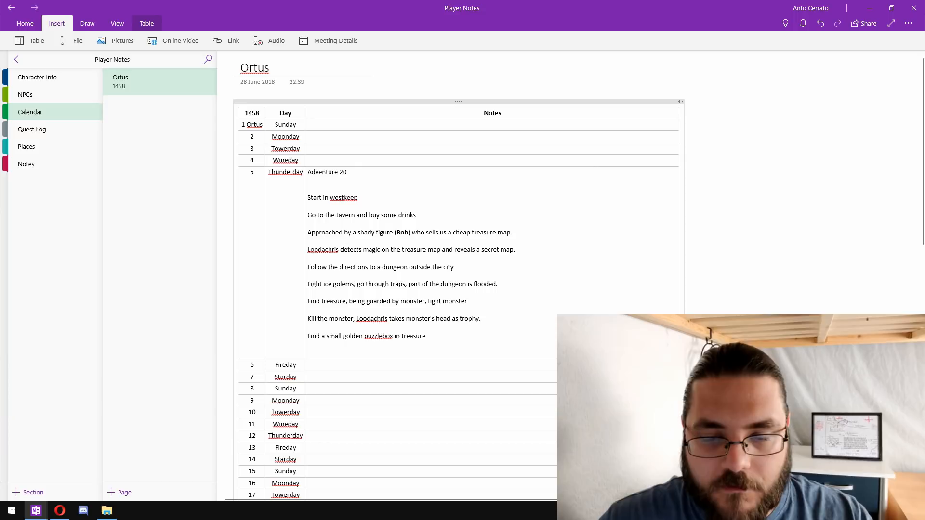
Step: Add the line "Detect no magic on it, can't force it open, put in the haversack" to the day 5 notes
{"action": "type", "text": "Detect n"}
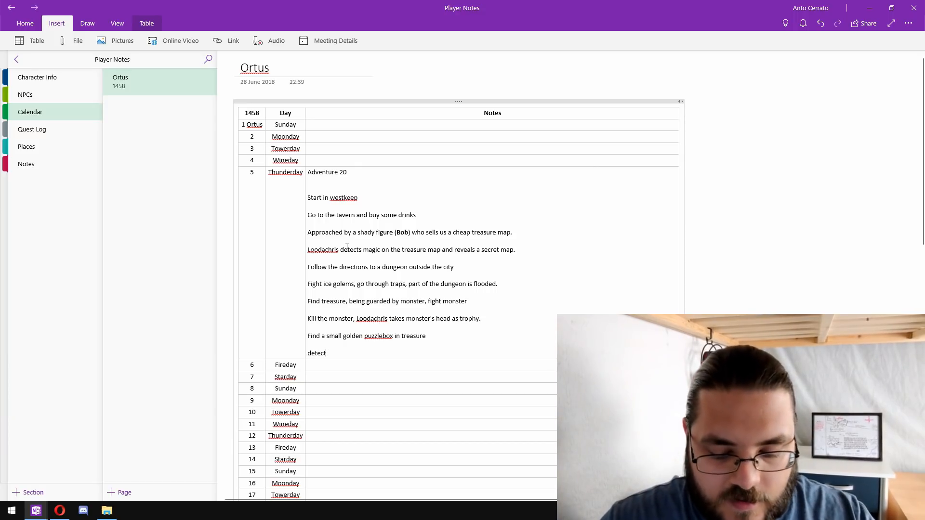
{"action": "type", "text": "o magic"}
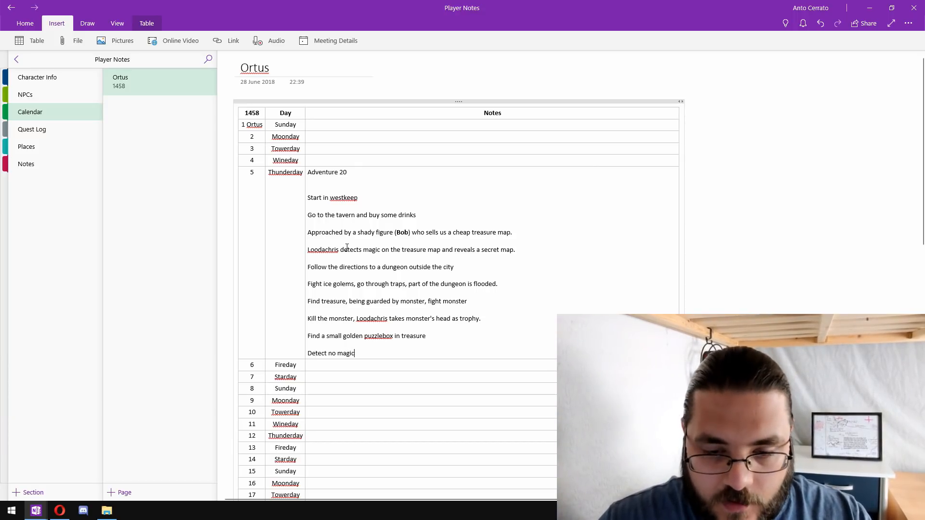
{"action": "type", "text": " on it, "}
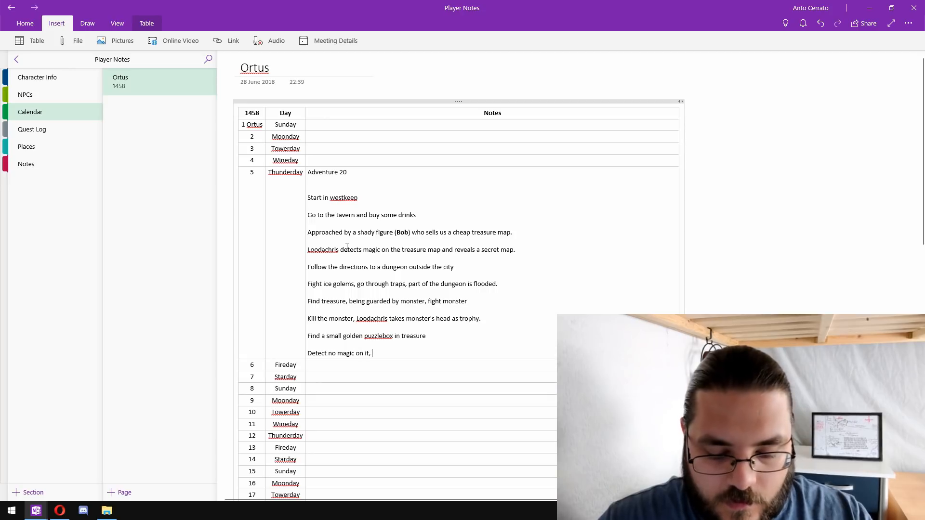
{"action": "type", "text": "can't force it"}
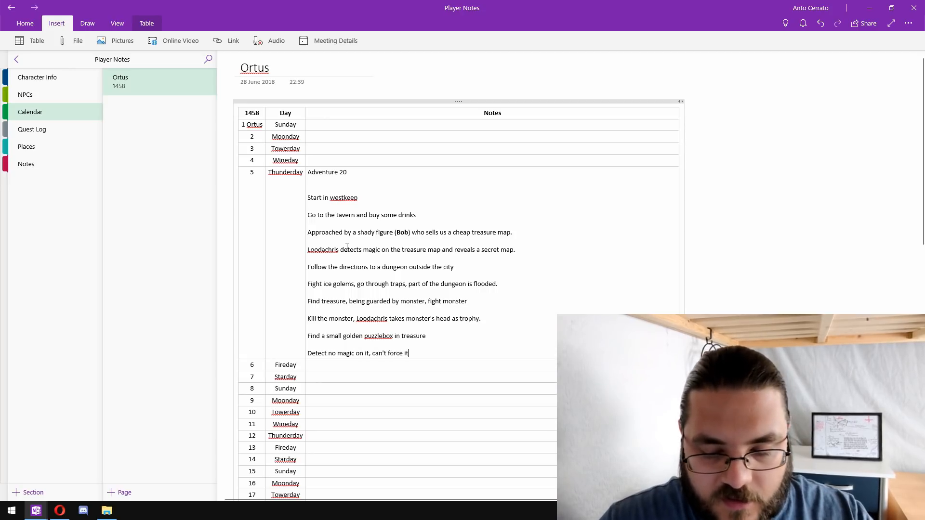
{"action": "type", "text": " open, puyt"}
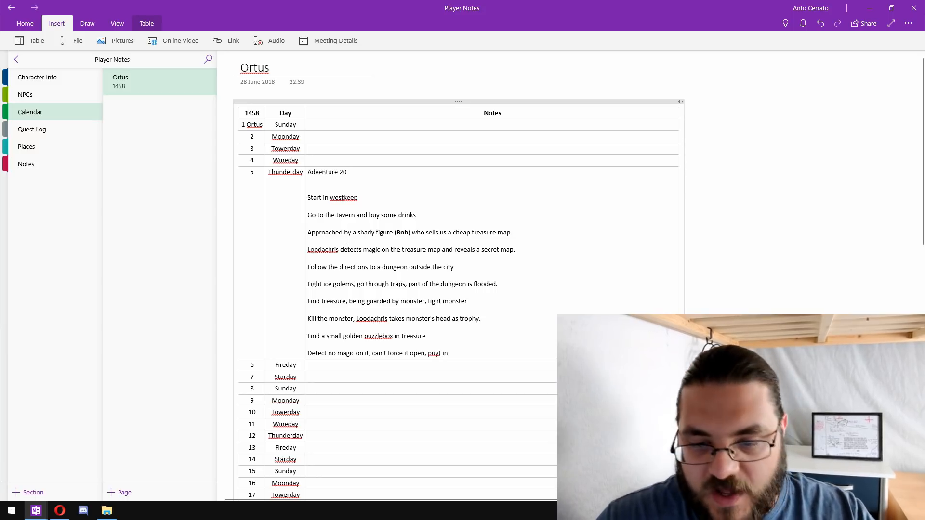
{"action": "type", "text": "in the haversack."}
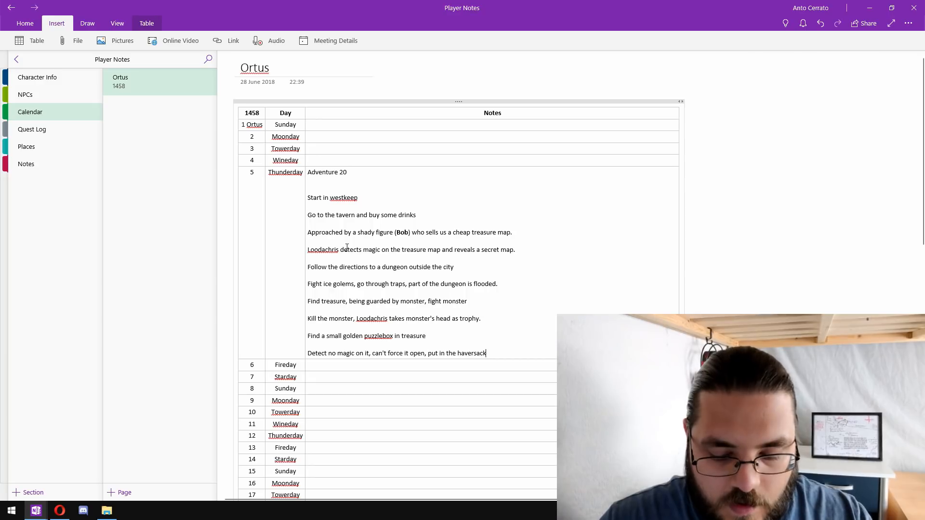
Step: Add the lines "Take the treasure" and "Head back to town" to the day 5 notes
{"action": "key", "text": "Return"}
{"action": "type", "text": "Take the treasure,"}
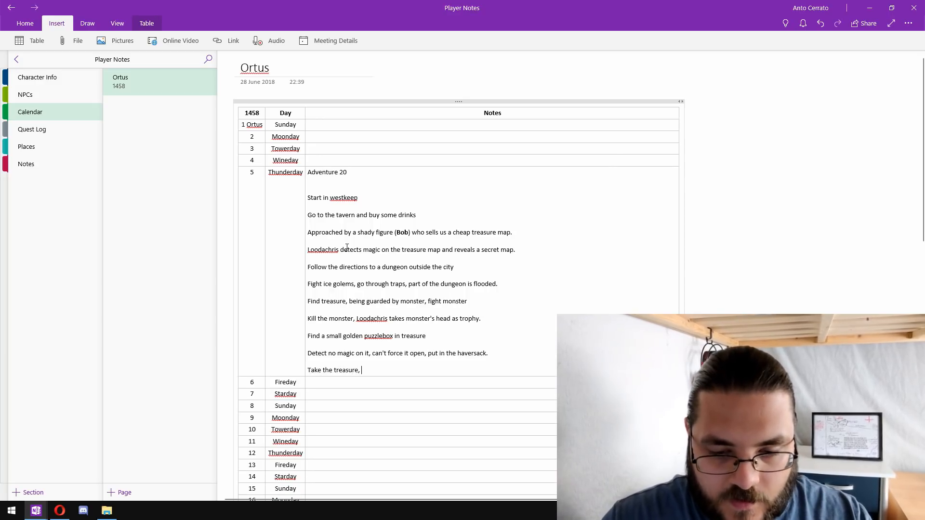
{"action": "key", "text": "Return"}
{"action": "type", "text": "Head"}
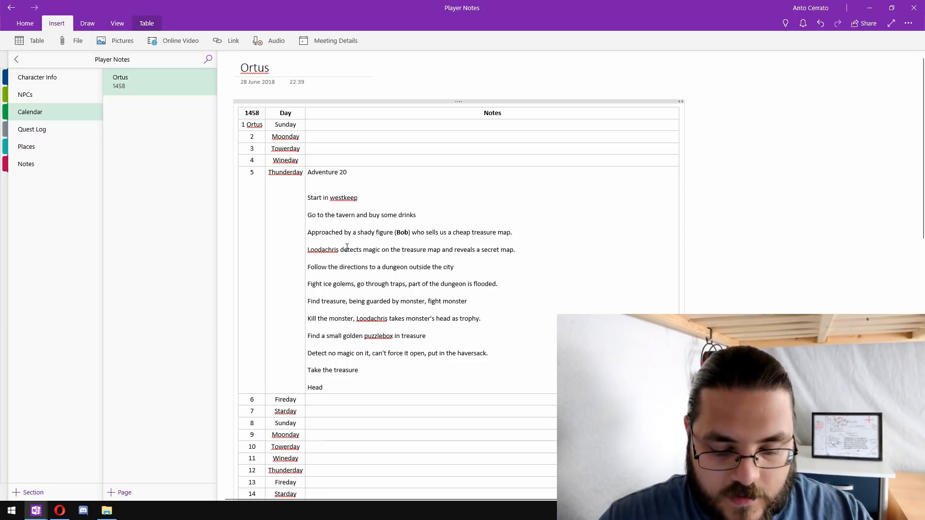
{"action": "type", "text": " tback to town"}
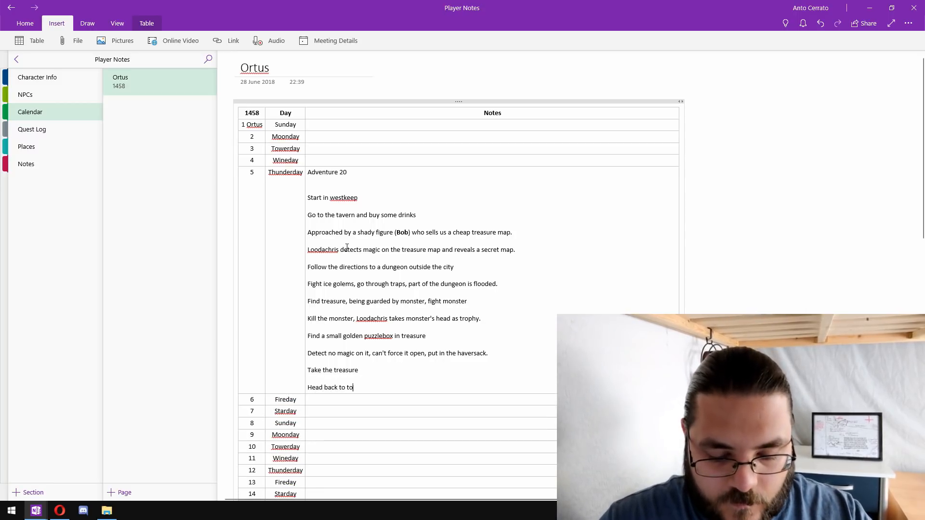
Step: Add the lines "Sell some items" and "Sell the trophy." to the day 5 notes
{"action": "key", "text": "Return"}
{"action": "type", "text": "sell some items"}
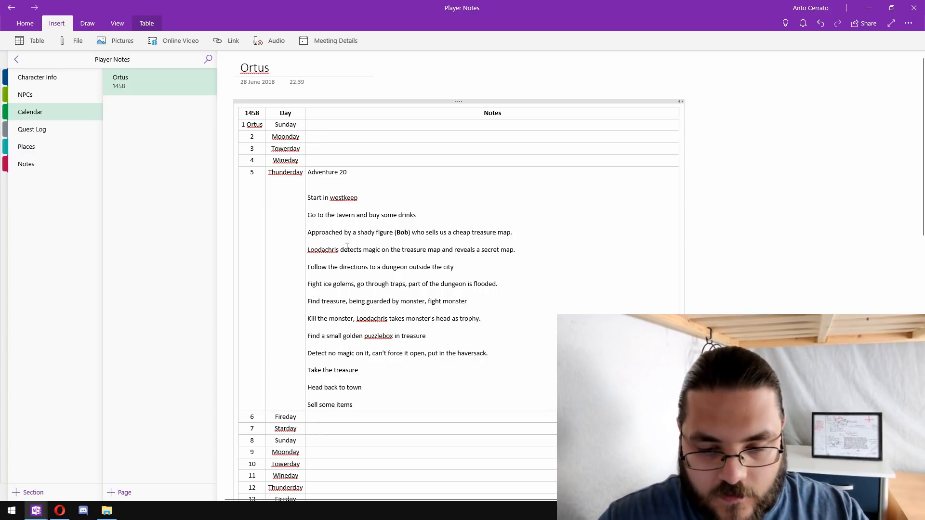
{"action": "key", "text": "Return"}
{"action": "type", "text": "sell the trophy"}
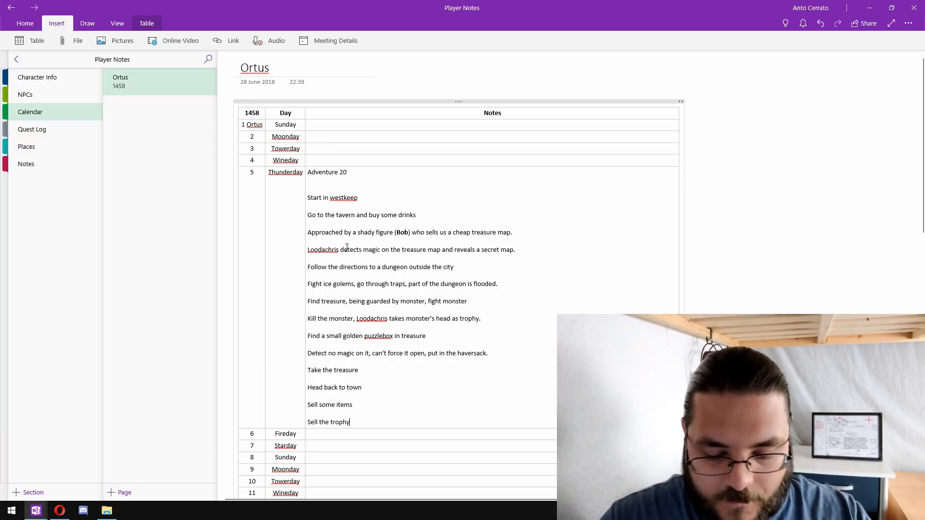
{"action": "type", "text": "."}
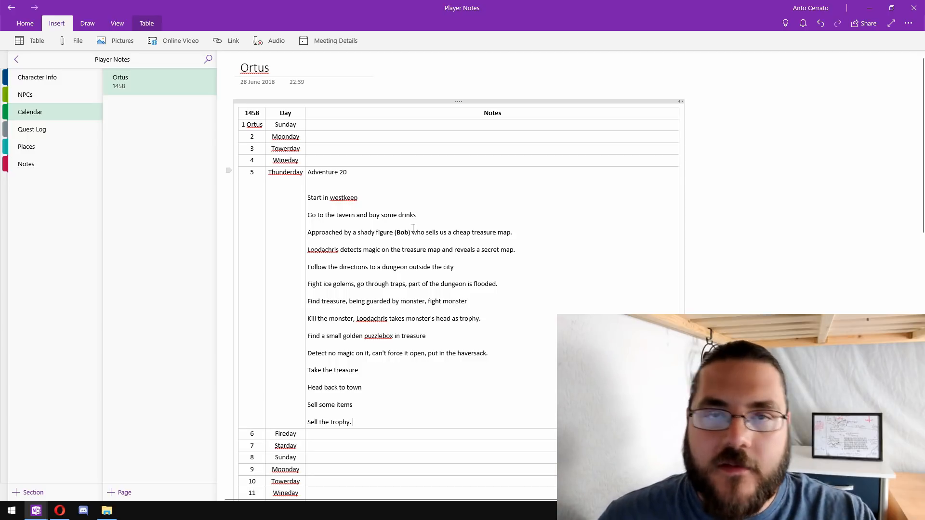
{"action": "scroll", "coordinate": [412, 227], "scroll_direction": "down", "scroll_amount": 2}
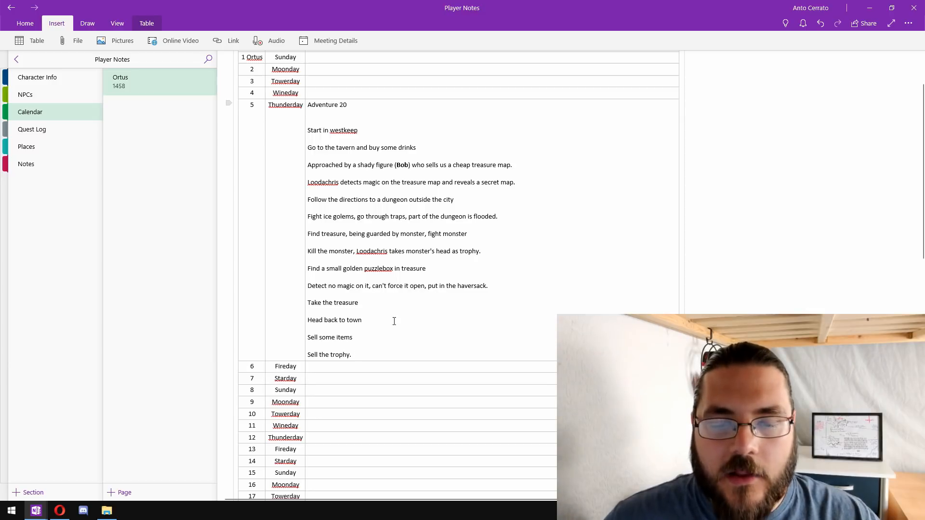
{"action": "left_click_drag", "start_coordinate": [384, 343], "coordinate": [331, 129]}
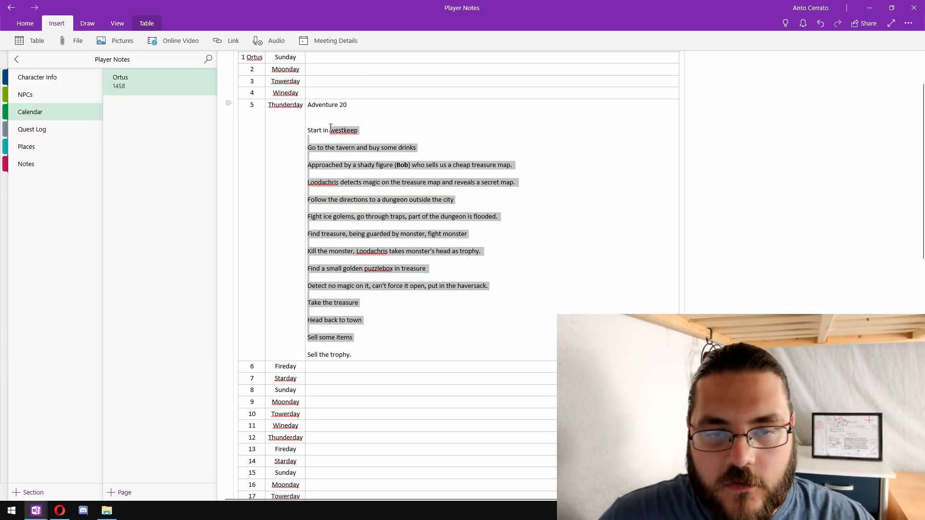
{"action": "left_click", "coordinate": [359, 165]}
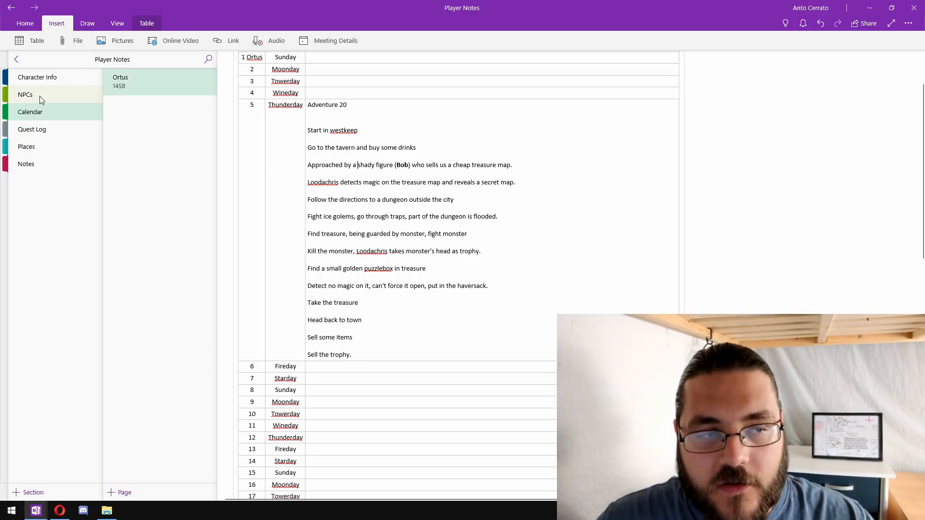
Step: On the NPCs page, enter the seller's name and "Shadowy figure who approached us in the Goblin's Head tavern in Westkeep and sold us a cheap treasure map."
{"action": "left_click", "coordinate": [53, 93]}
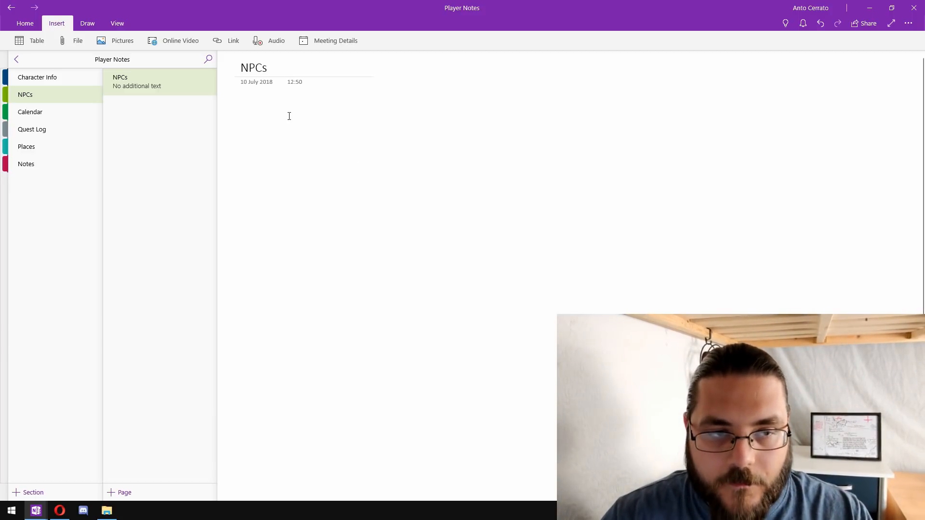
{"action": "type", "text": "Bob -"}
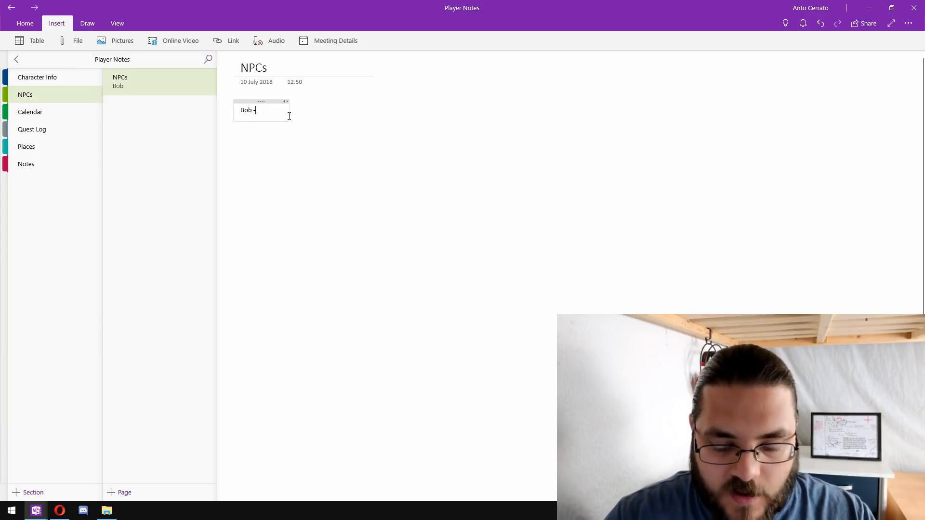
{"action": "type", "text": " Shadow"}
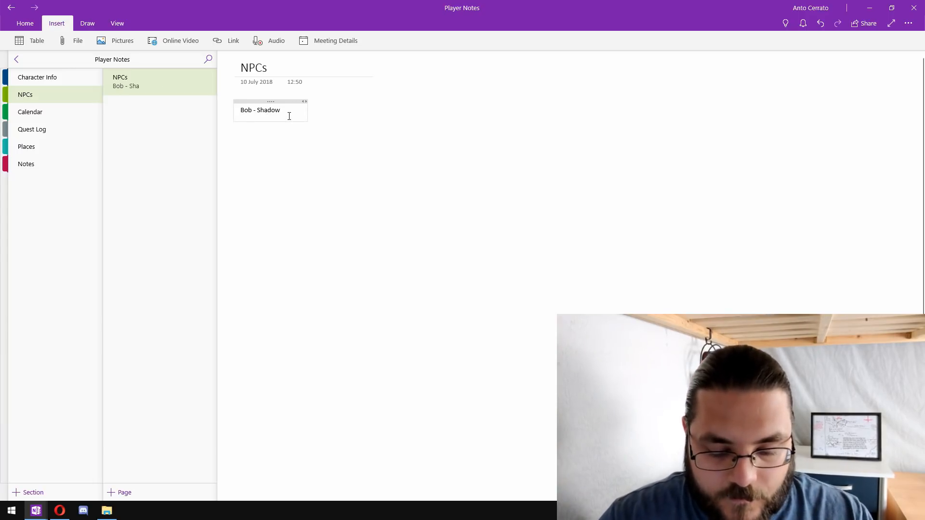
{"action": "type", "text": "y figure who "}
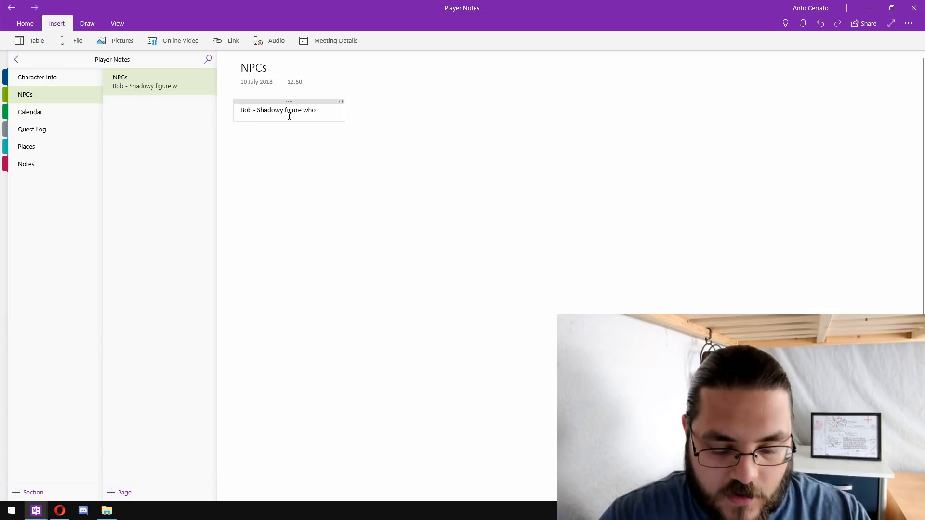
{"action": "type", "text": "approached u"}
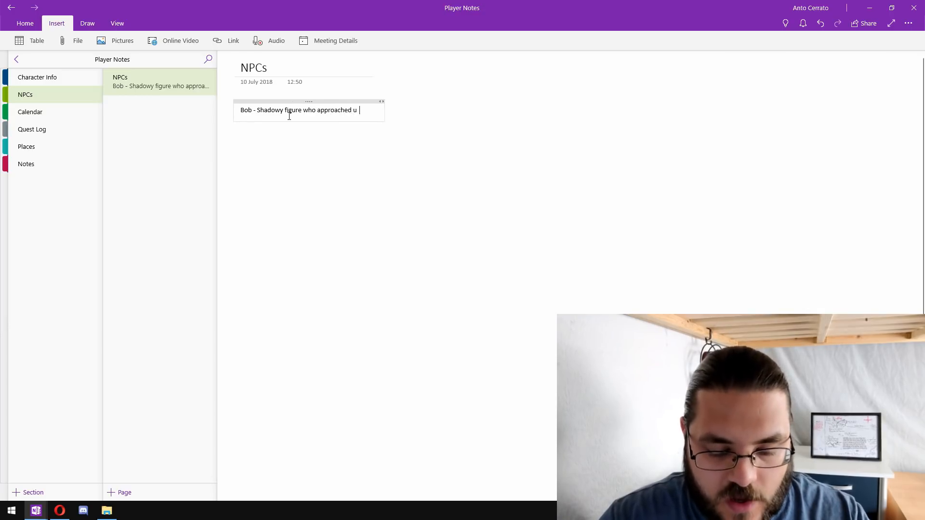
{"action": "type", "text": "s in the Goblin's"}
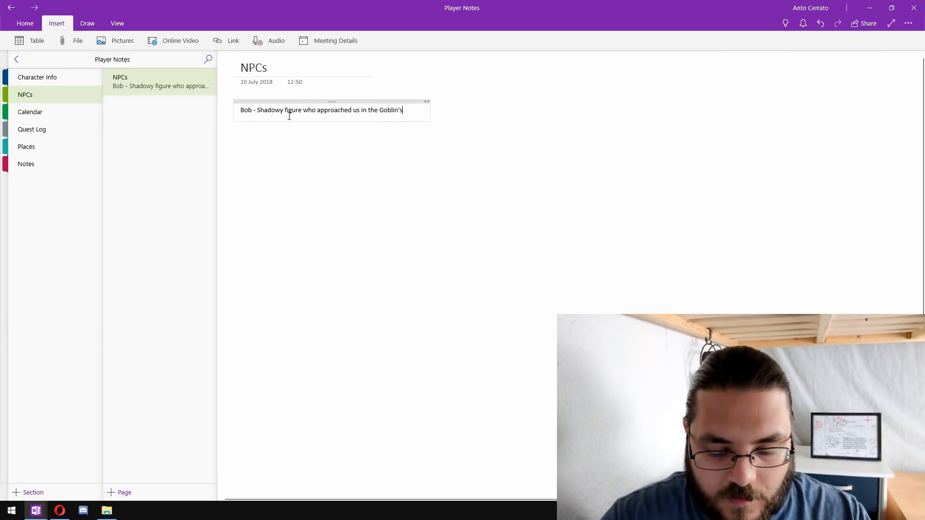
{"action": "type", "text": " Head taver"}
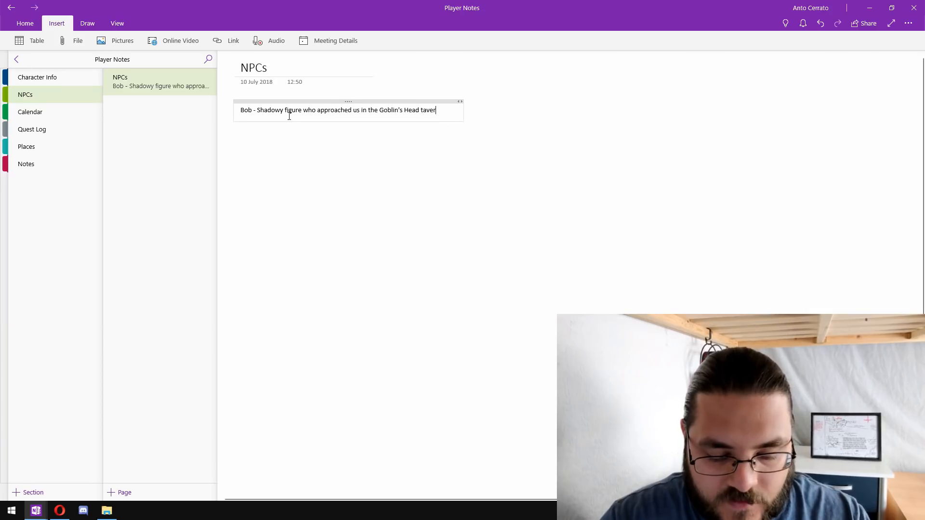
{"action": "type", "text": "n in Westkeep an"}
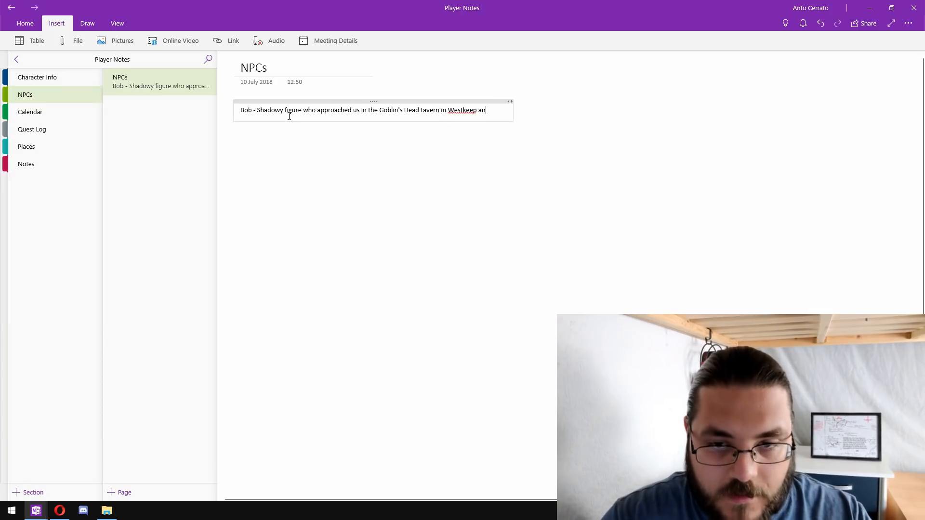
{"action": "type", "text": "d sold us a chea"}
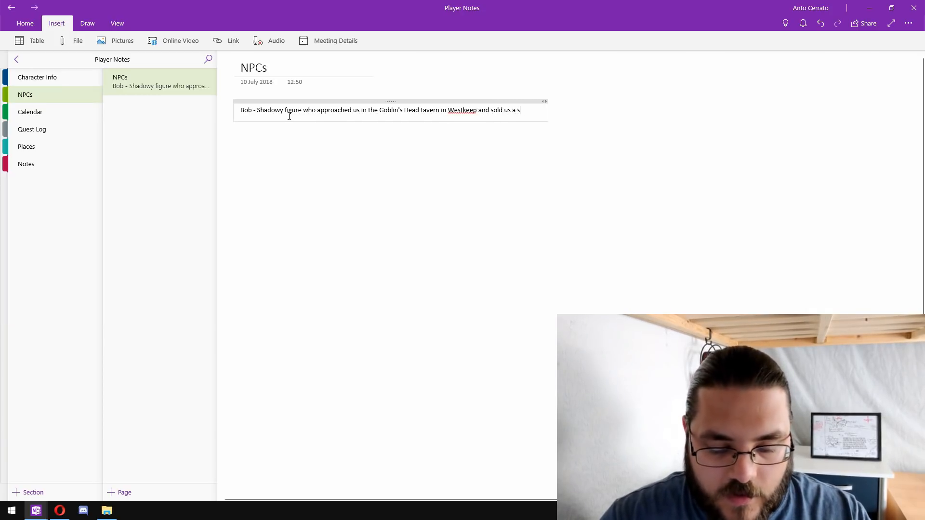
{"action": "key", "text": "BackSpace"}
{"action": "type", "text": "p treasure m"}
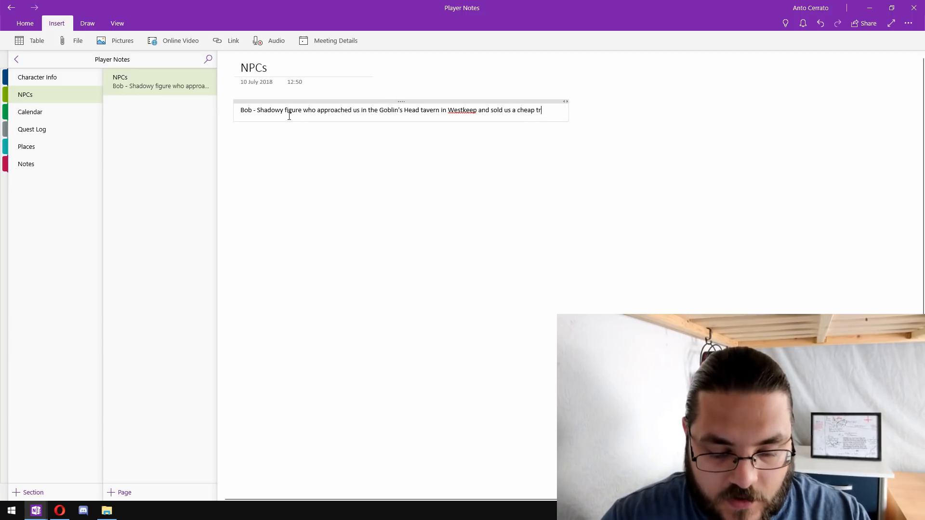
{"action": "type", "text": "ap."}
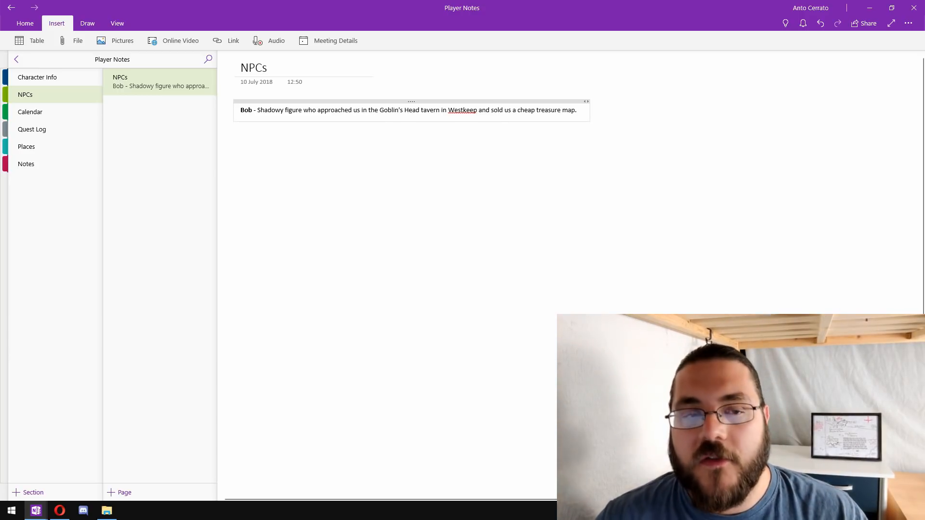
Step: Create a page in the NPCs section titled with the map seller's name and make it a subpage of the NPCs page
{"action": "left_click", "coordinate": [155, 488]}
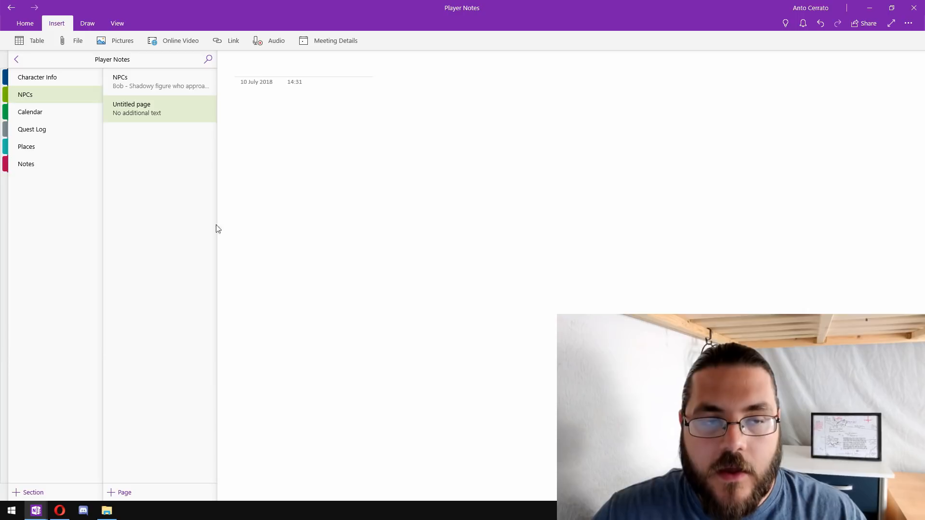
{"action": "type", "text": "Bob"}
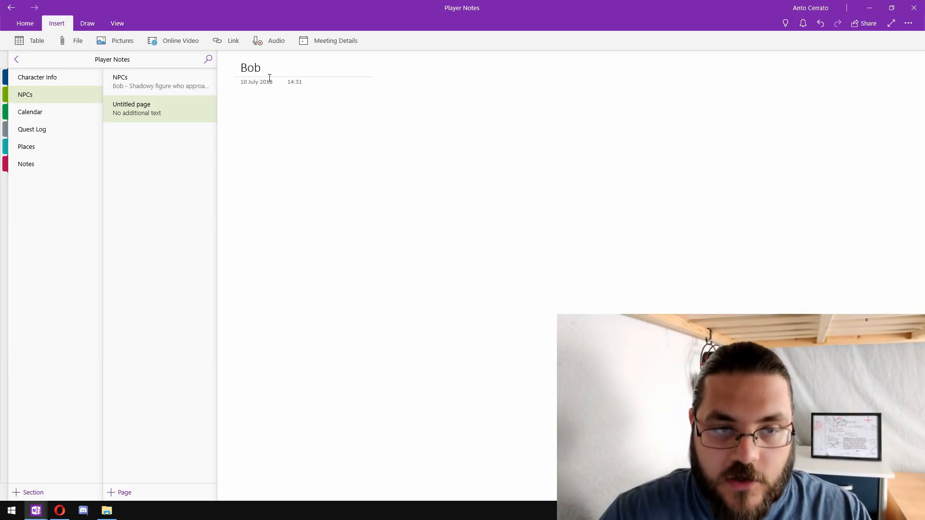
{"action": "key", "text": "Return"}
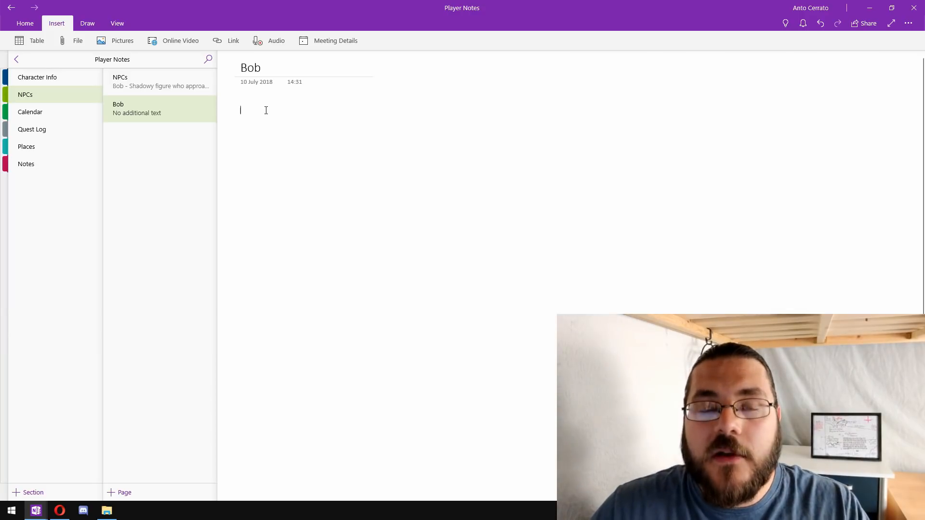
{"action": "right_click", "coordinate": [149, 118]}
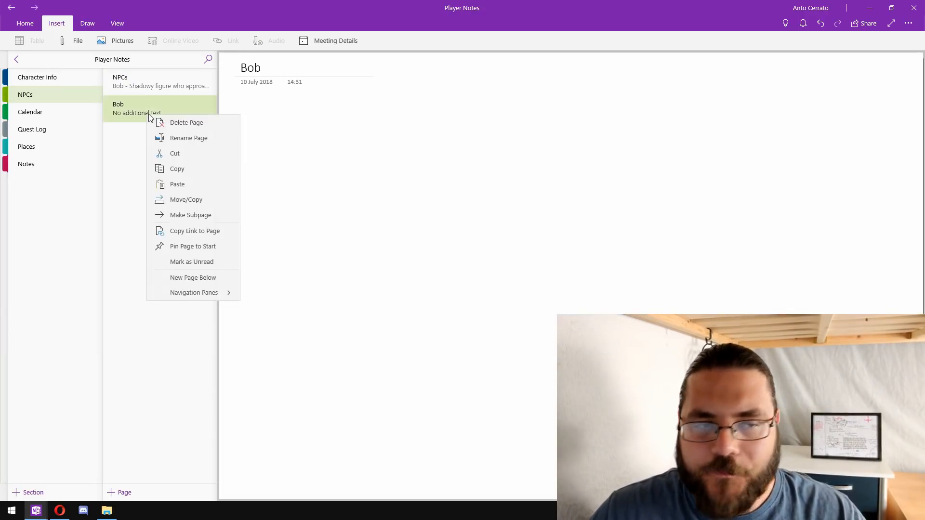
{"action": "left_click", "coordinate": [243, 131]}
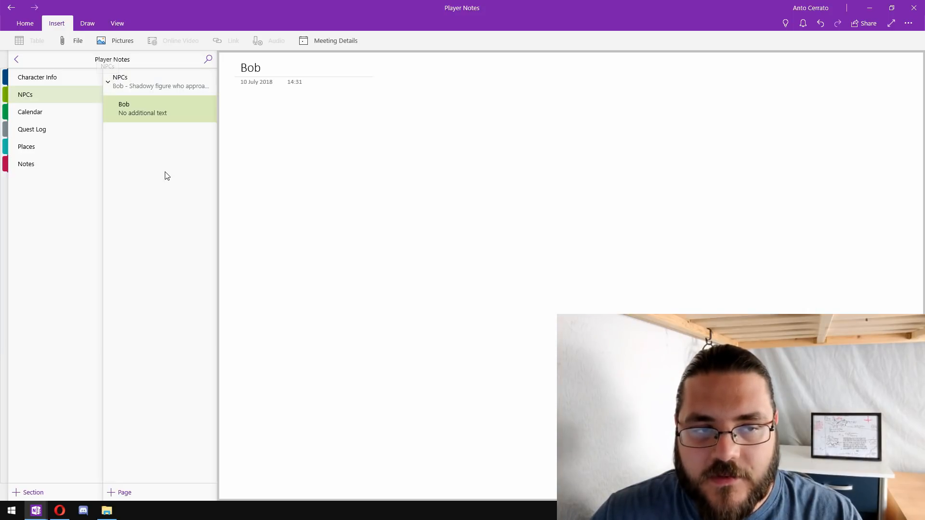
{"action": "left_click", "coordinate": [162, 91]}
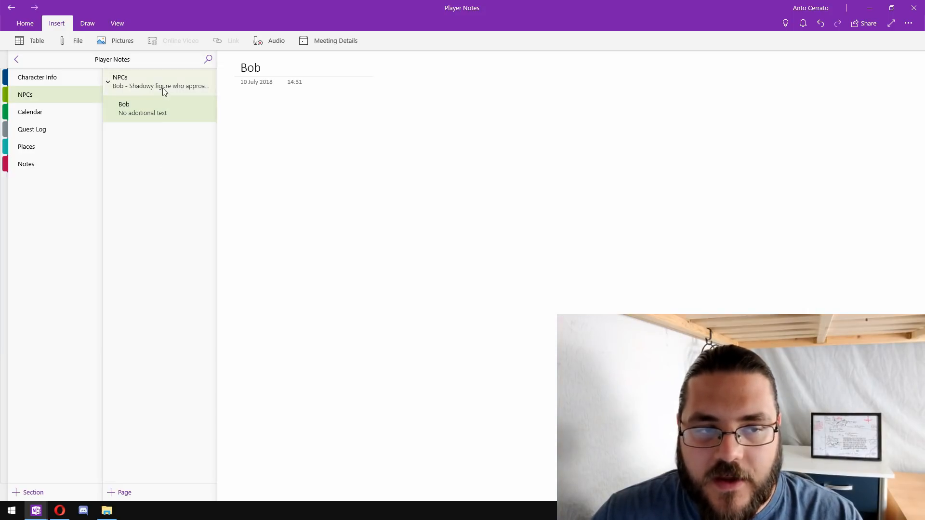
Step: Title the untitled page in the Quest Log section "Quests"
{"action": "left_click", "coordinate": [53, 127]}
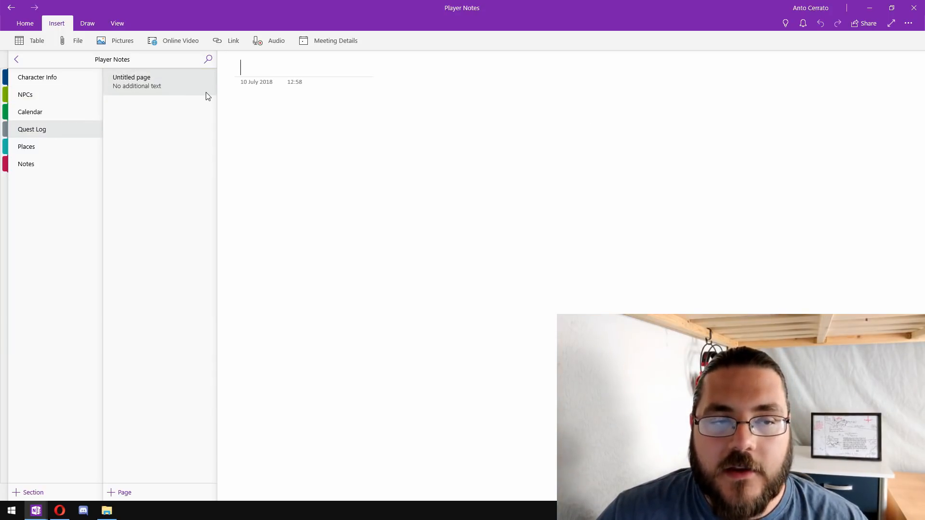
{"action": "type", "text": "Quests"}
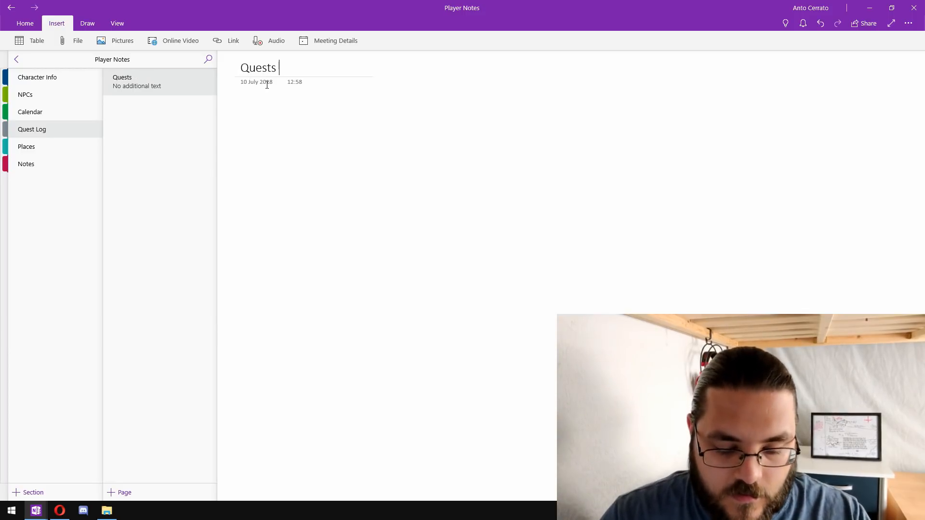
{"action": "key", "text": "Return"}
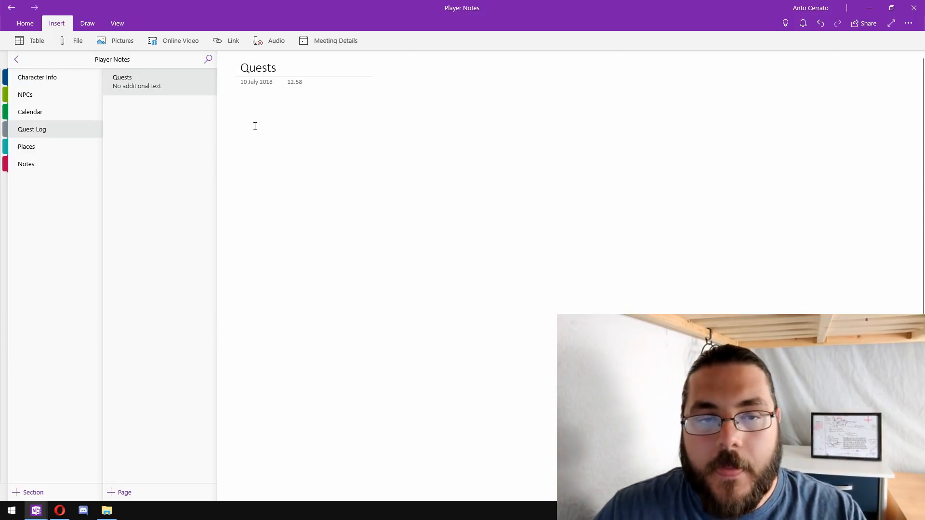
Step: Start a dashed list on the Quests page with the item "Discover more information of the golden puzzle box"
{"action": "type", "text": "- "}
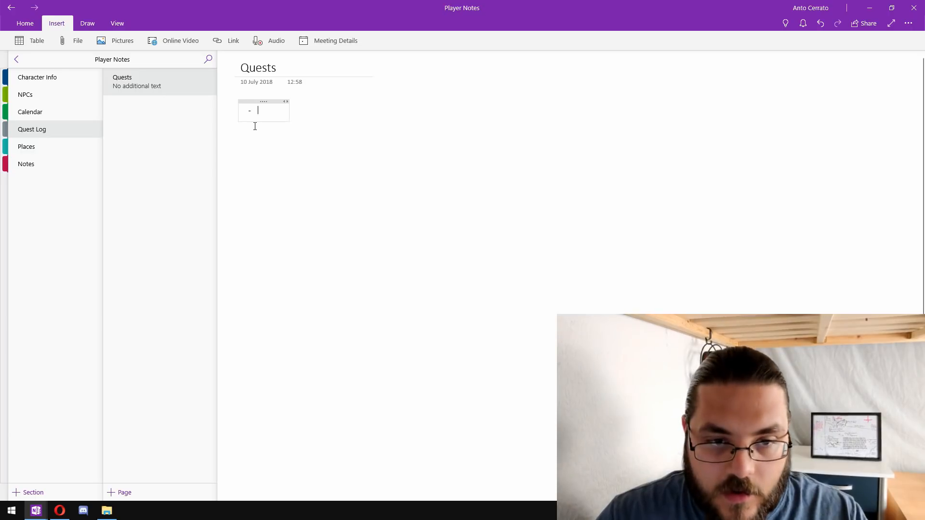
{"action": "type", "text": "Discover more "}
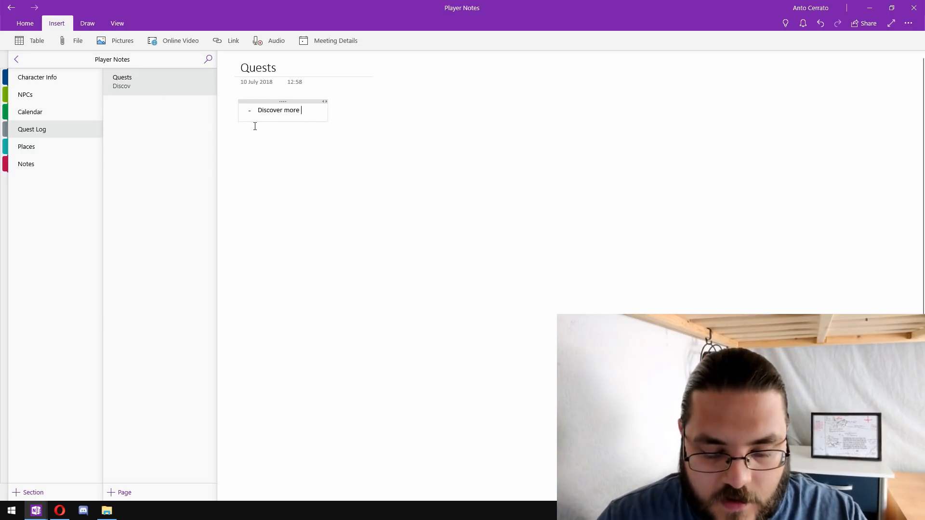
{"action": "type", "text": "infor"}
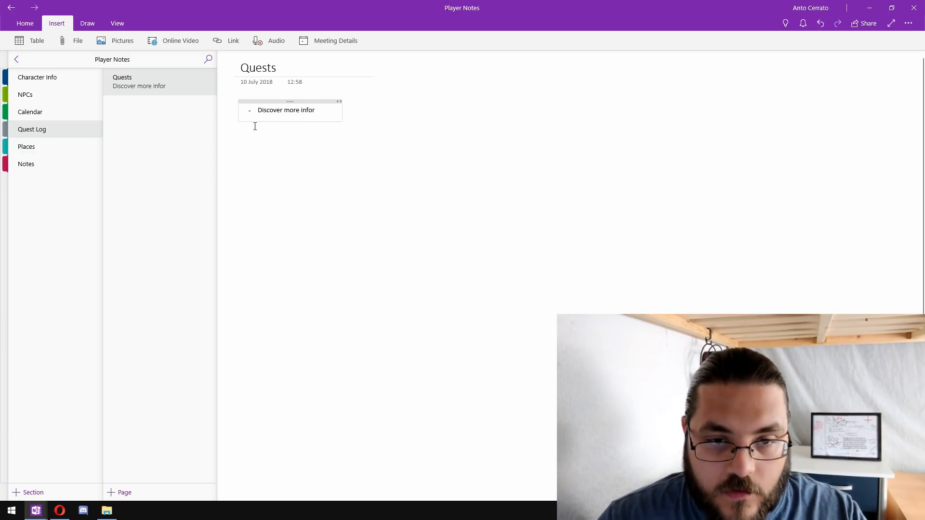
{"action": "type", "text": "mation of the"}
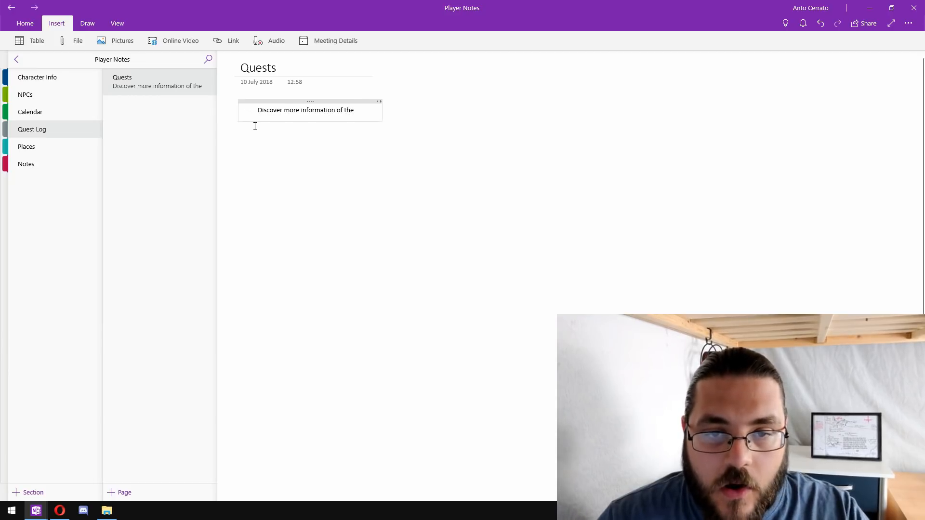
{"action": "type", "text": " golden puz"}
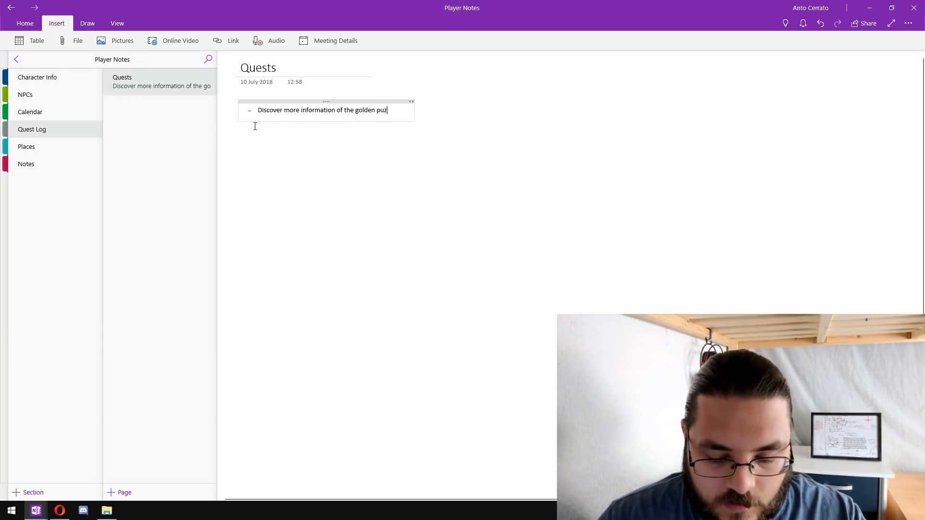
{"action": "type", "text": "zle box"}
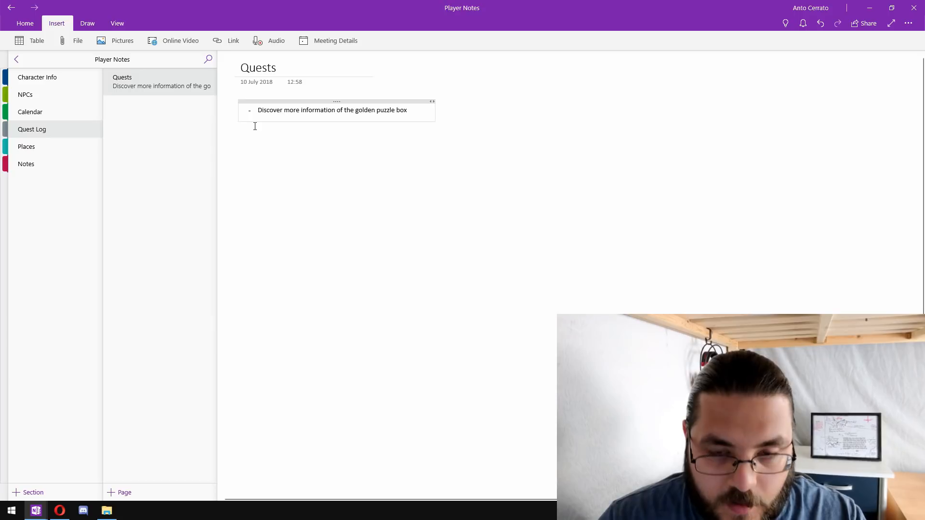
Step: Complete the golden puzzle box quest item with "we found in the Westkeep dungeon. (Adventure 20)"
{"action": "type", "text": " we found in "}
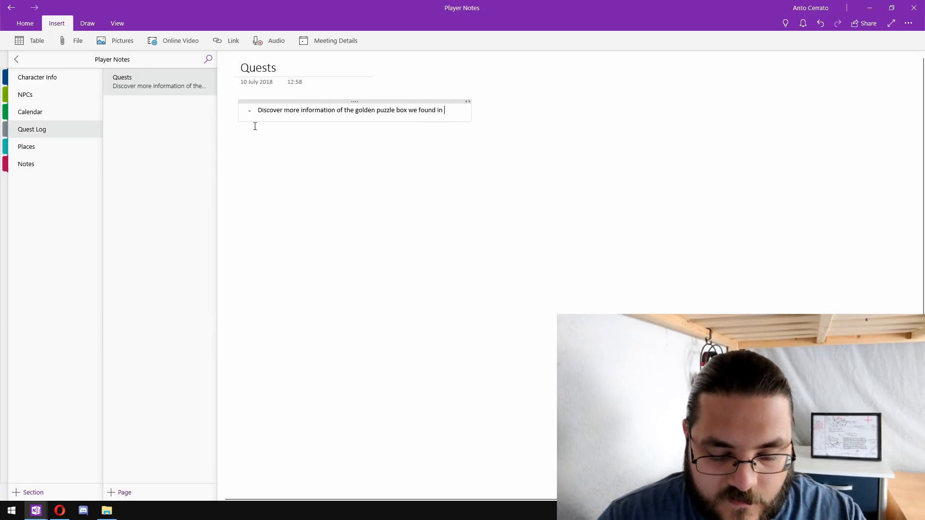
{"action": "type", "text": "the Westkeep "}
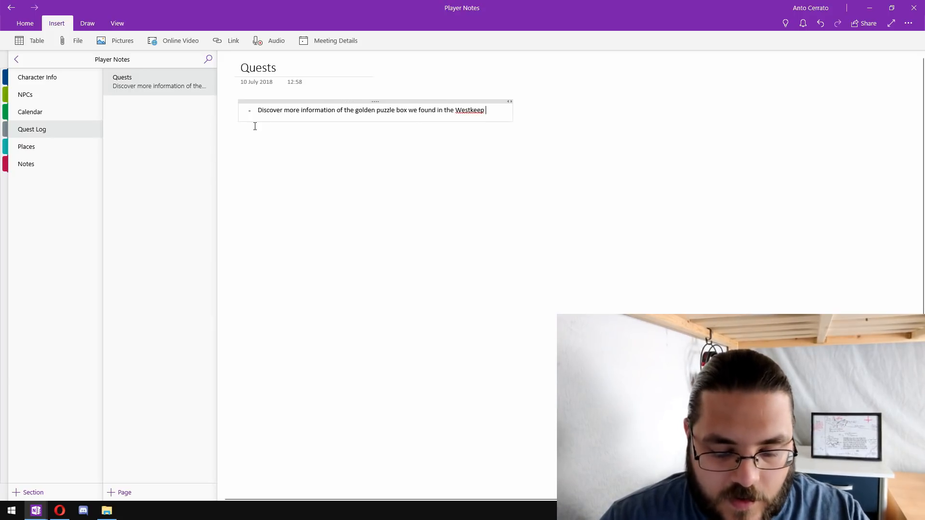
{"action": "type", "text": "dungeon"}
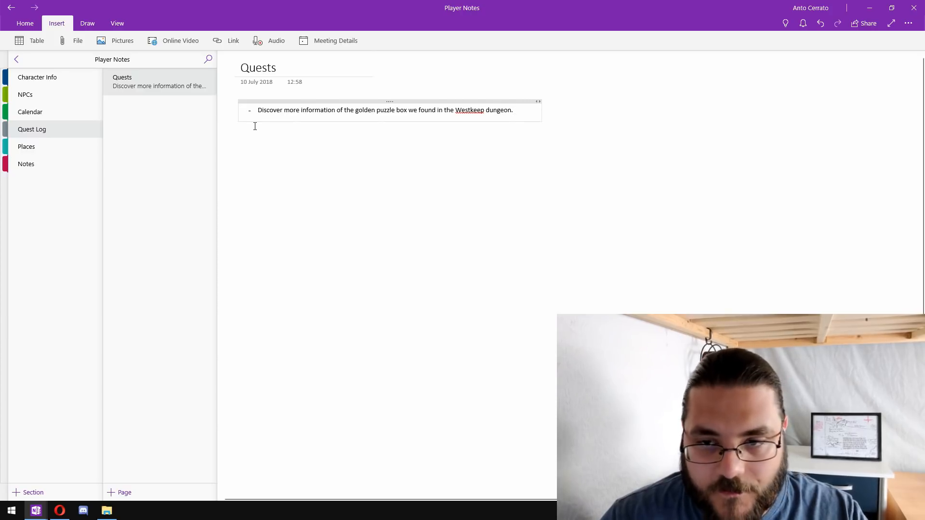
{"action": "type", "text": ". (Adventure 20"}
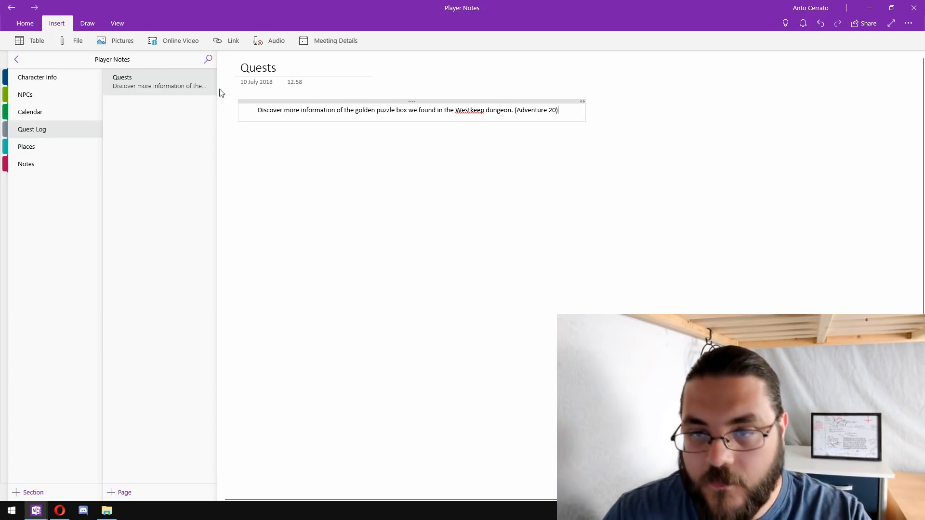
Step: Link "(Adventure 20)" in the quest item to the Adventure 20 paragraph in the Calendar section, and follow the link to test it
{"action": "left_click", "coordinate": [37, 116]}
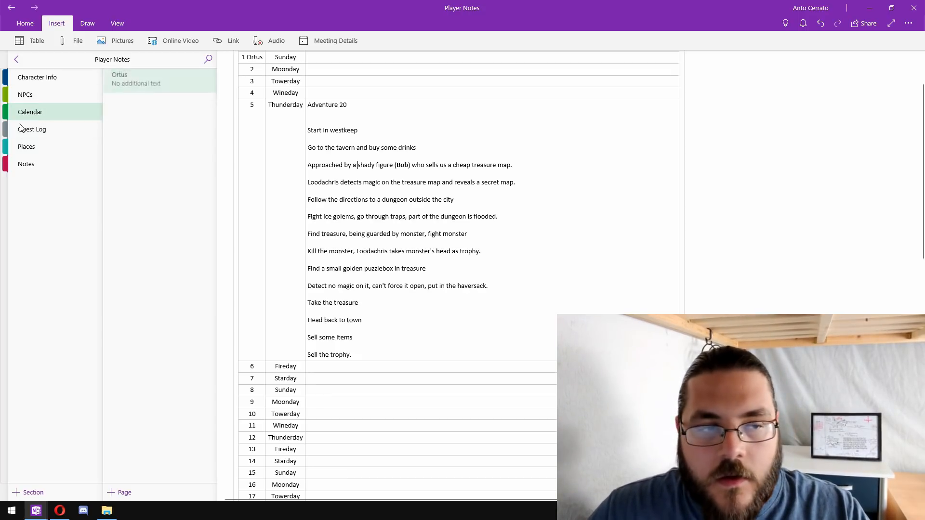
{"action": "right_click", "coordinate": [322, 105]}
{"action": "left_click", "coordinate": [365, 177]}
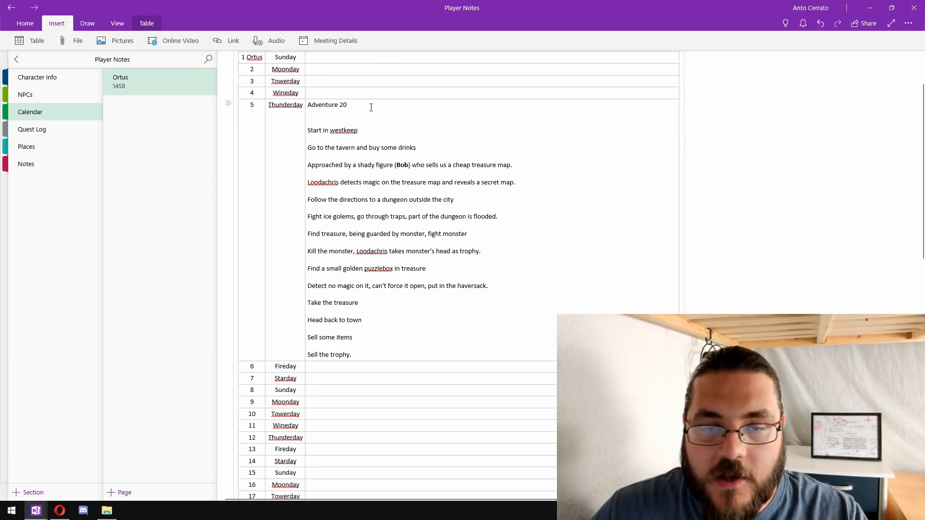
{"action": "left_click", "coordinate": [63, 134]}
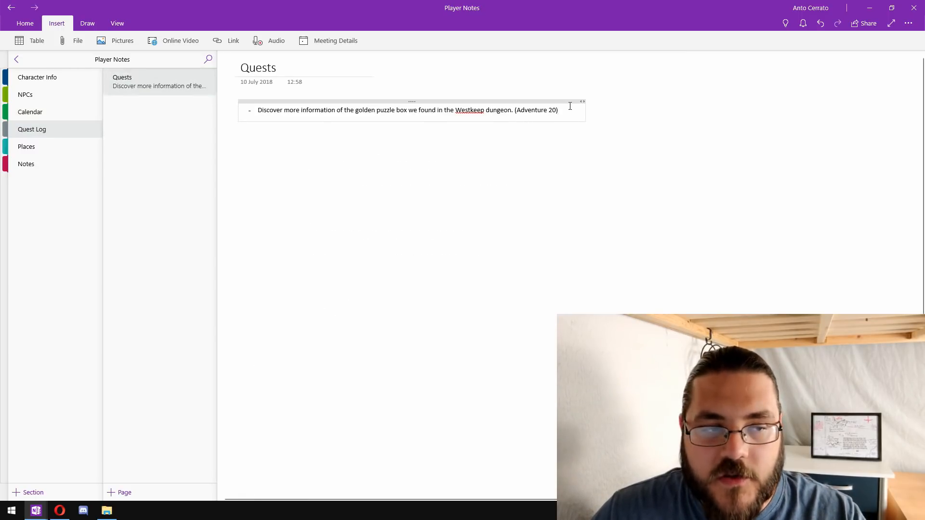
{"action": "left_click_drag", "start_coordinate": [561, 111], "coordinate": [516, 110]}
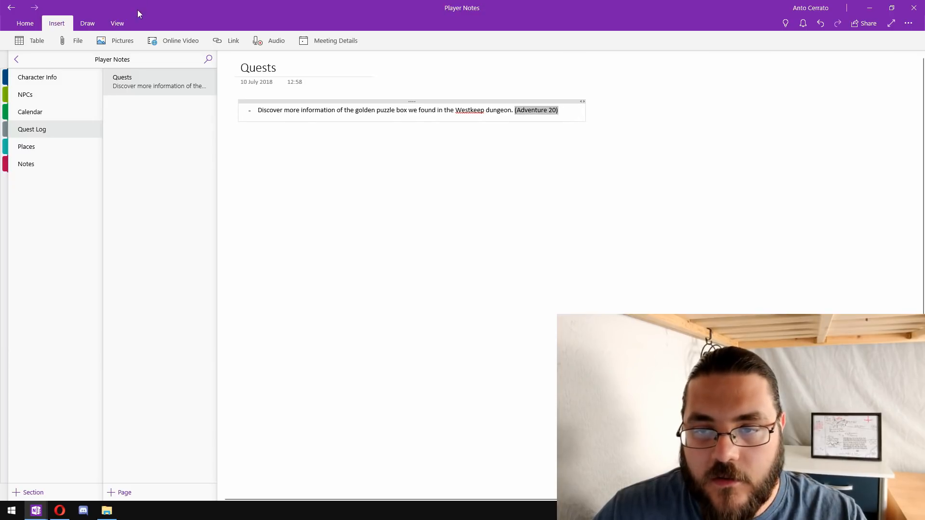
{"action": "left_click", "coordinate": [233, 41]}
{"action": "key", "text": "ctrl+v"}
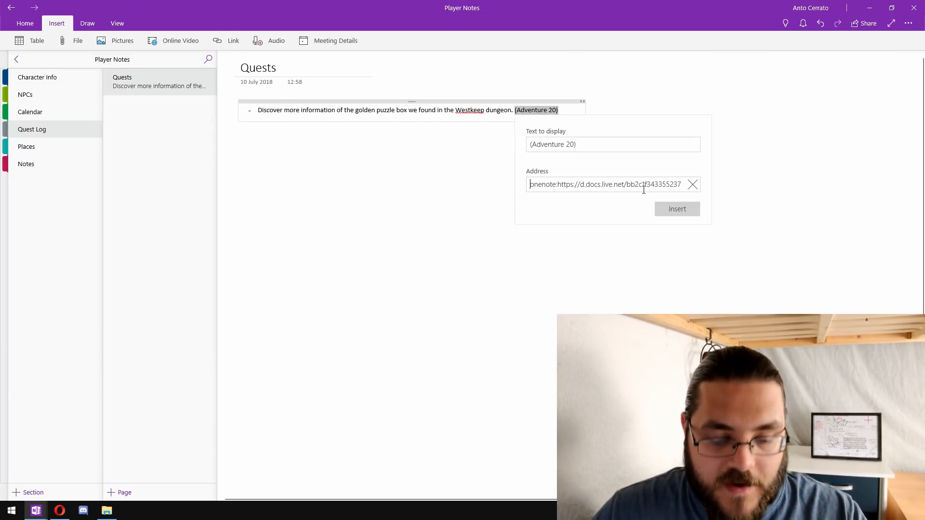
{"action": "left_click", "coordinate": [685, 211]}
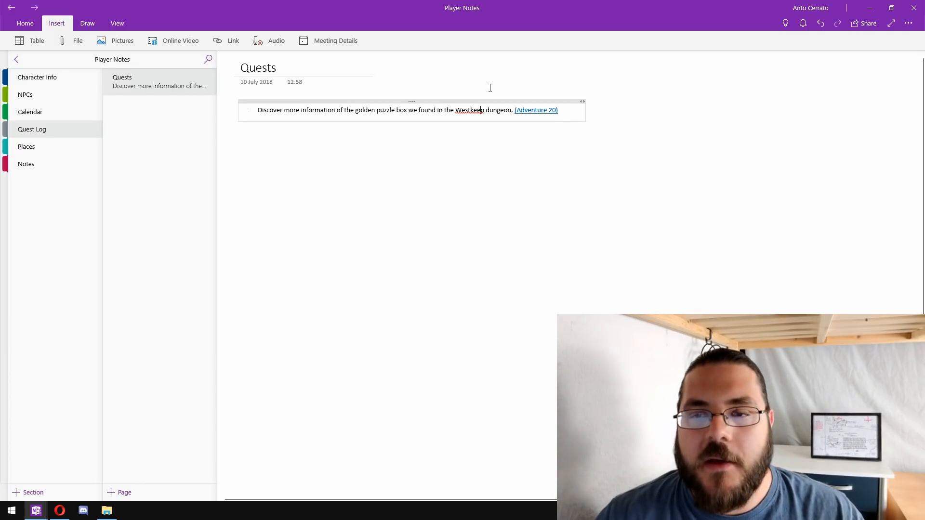
{"action": "left_click", "coordinate": [539, 111]}
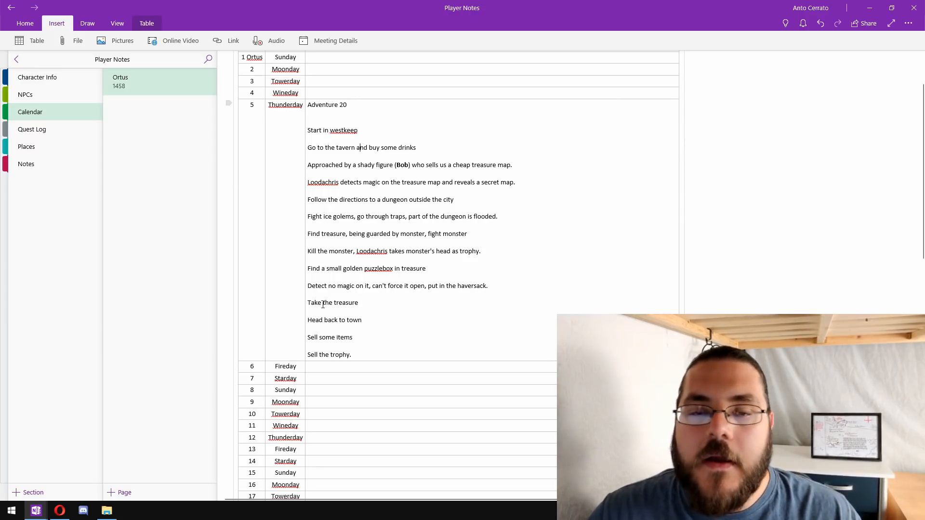
{"action": "left_click_drag", "start_coordinate": [378, 349], "coordinate": [408, 259]}
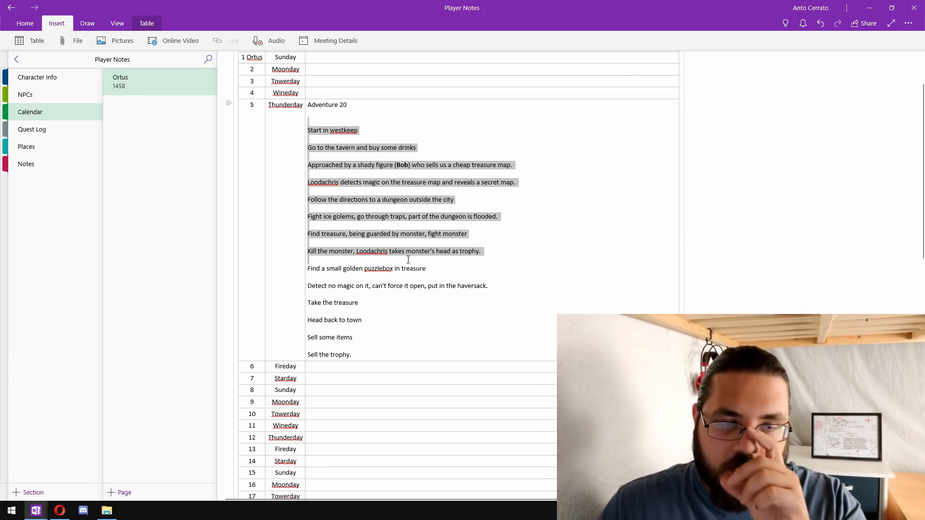
{"action": "left_click", "coordinate": [400, 266]}
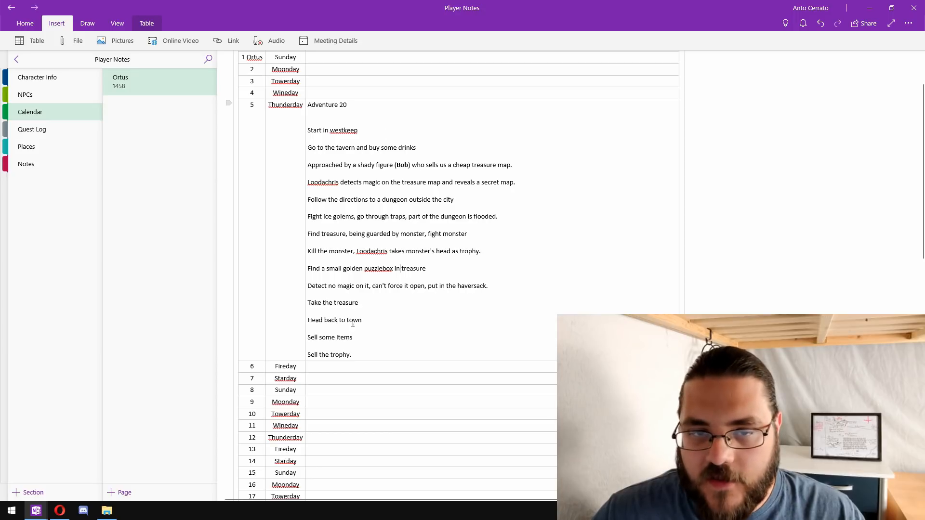
{"action": "left_click_drag", "start_coordinate": [367, 354], "coordinate": [315, 141]}
{"action": "left_click", "coordinate": [322, 144]}
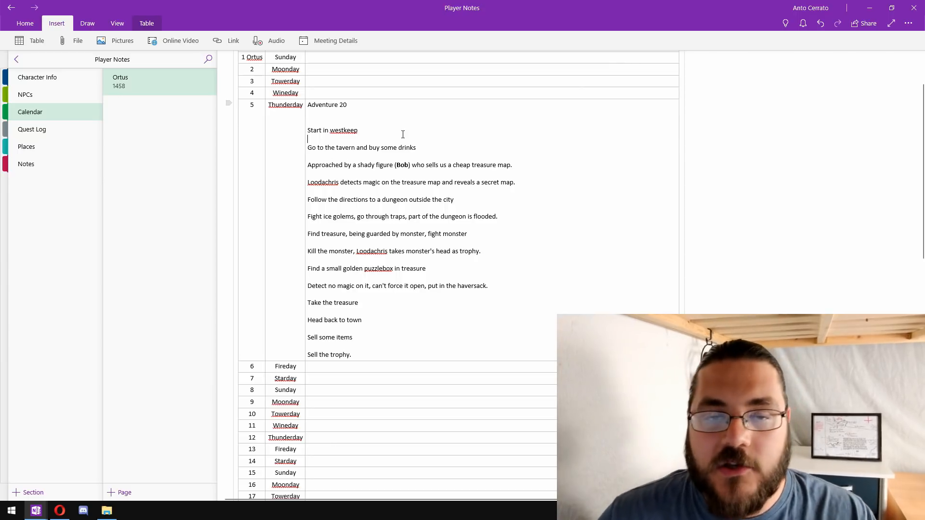
Step: Extend Adventure 20's tavern line with "We headed to the Goblin's Head tavern, and bought a round of Whore's Breakfast shots. While we were drinking, a shady"
{"action": "left_click", "coordinate": [432, 147]}
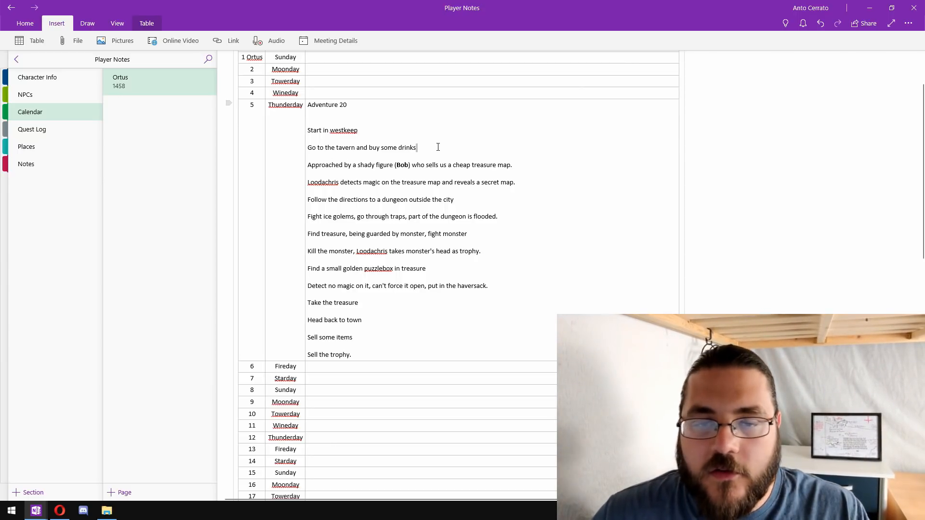
{"action": "type", "text": "W"}
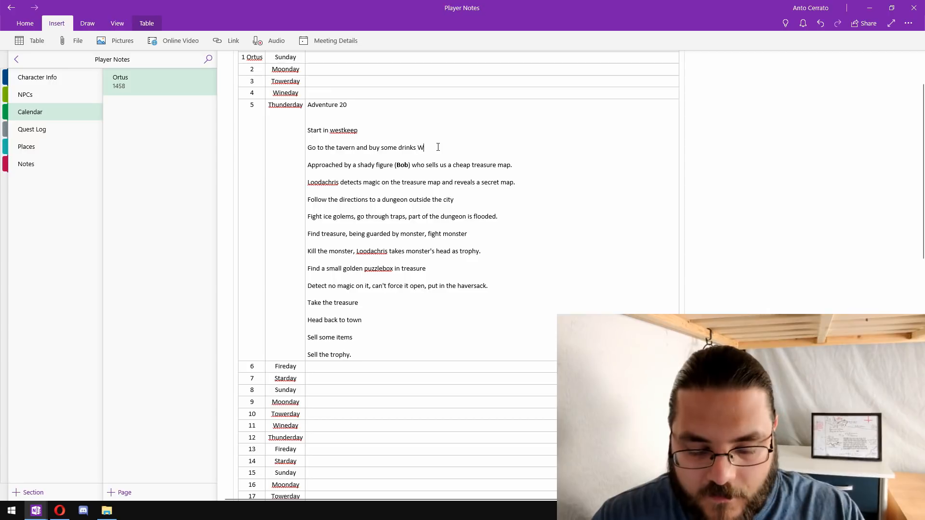
{"action": "type", "text": "e headed to th"}
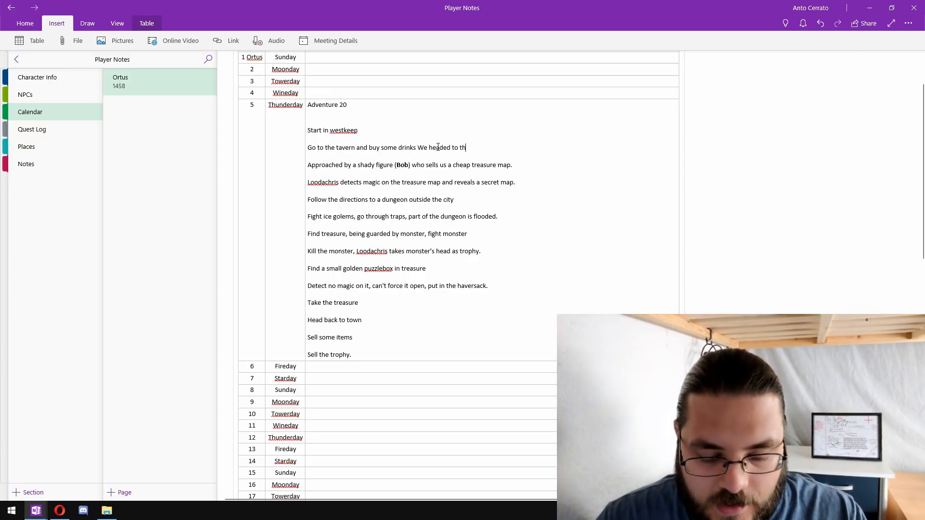
{"action": "type", "text": "e Goblin's "}
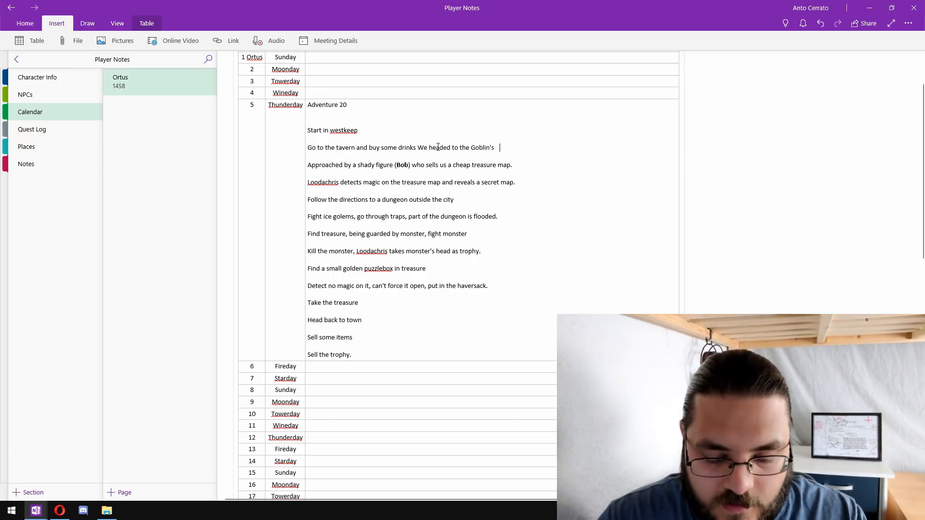
{"action": "type", "text": "Head tavern,"}
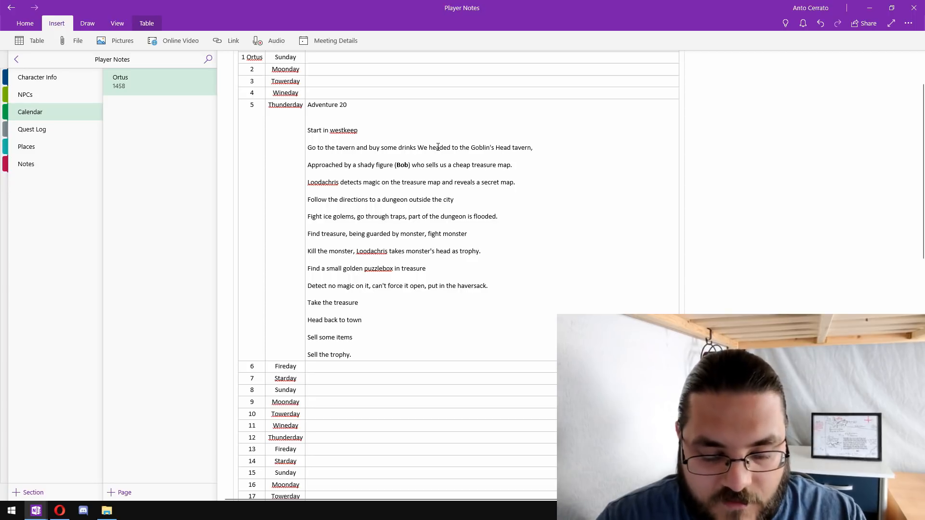
{"action": "type", "text": " and bought a round of"}
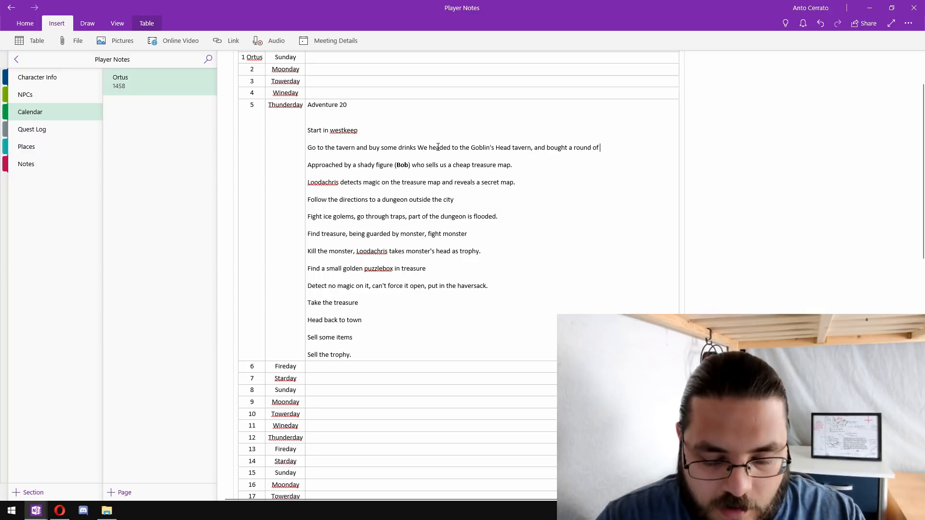
{"action": "type", "text": " Whort"}
{"action": "key", "text": "BackSpace"}
{"action": "type", "text": "e"}
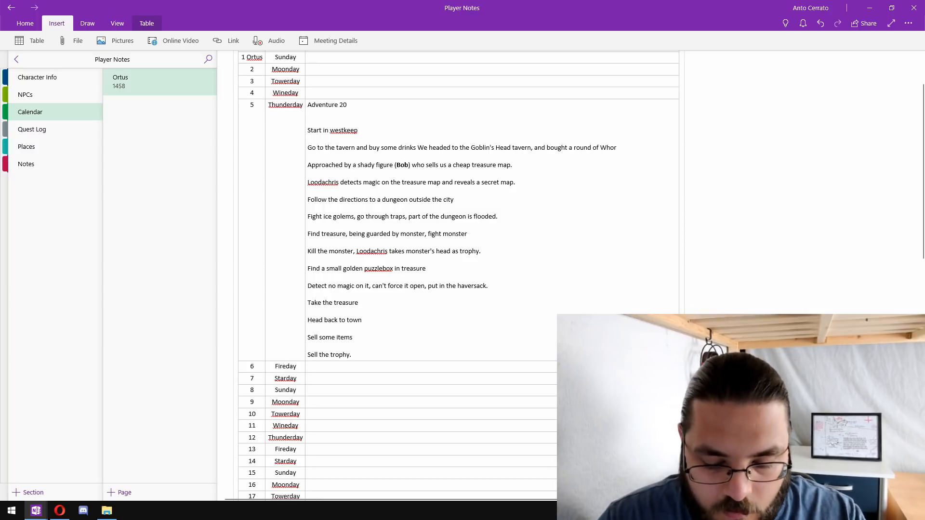
{"action": "type", "text": "'s Br"}
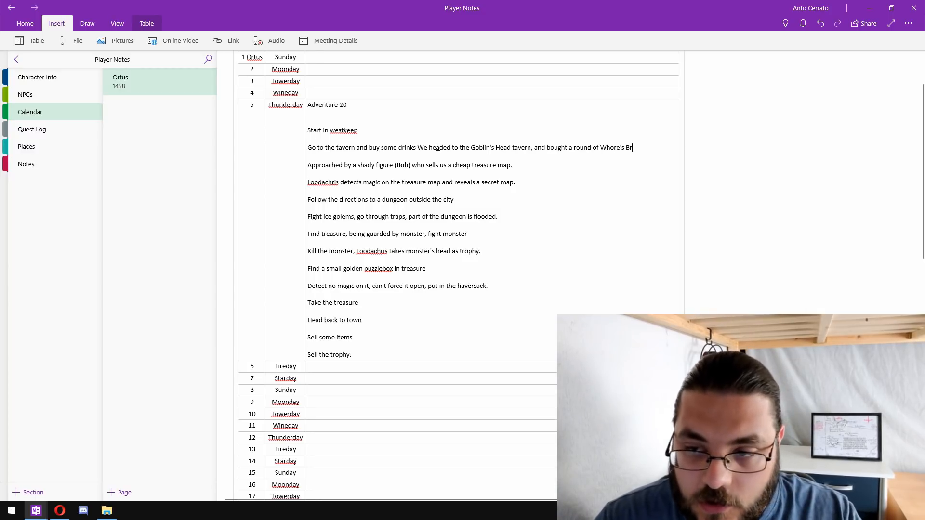
{"action": "type", "text": "eakfast shots. While we were drinkin , a shady "}
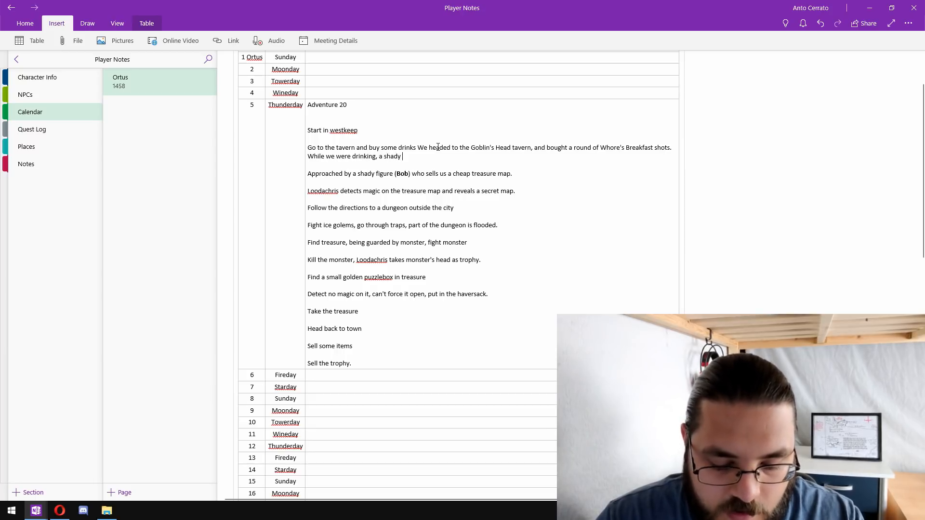
Step: Continue the passage with "looking human approached us and asked if we wanted to get rich." and add a new paragraph "We purchased the map for 1gp."
{"action": "type", "text": "looking human approached us and asked if we wanted t"}
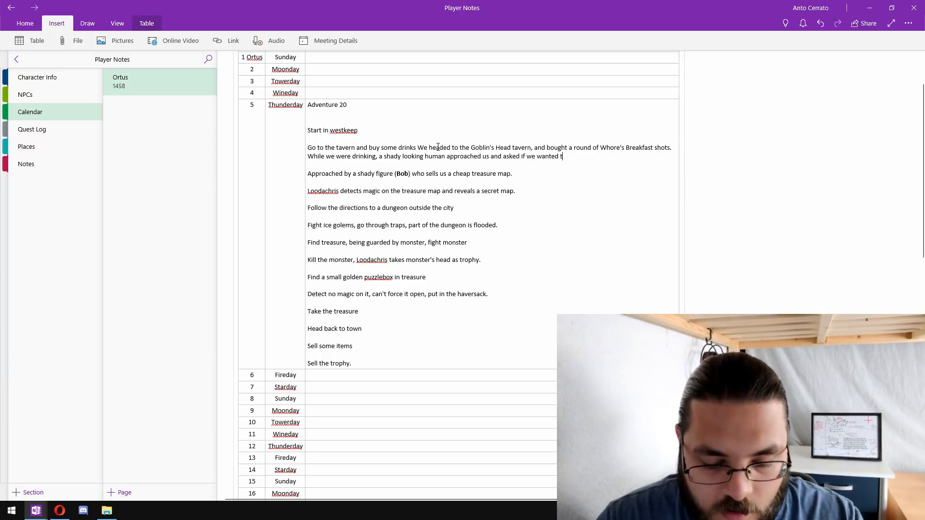
{"action": "type", "text": "o get "}
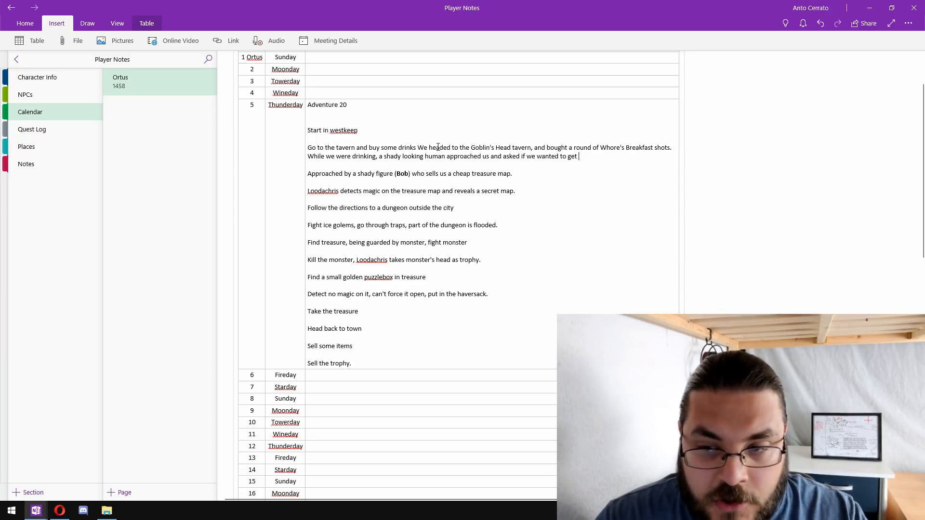
{"action": "type", "text": "rich."}
{"action": "key", "text": "Return"}
{"action": "type", "text": "We purchase"}
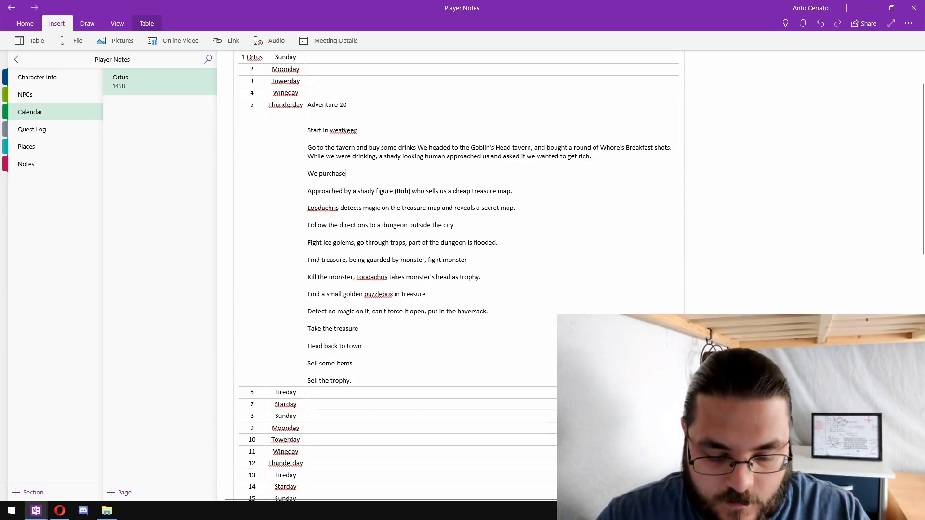
{"action": "type", "text": "d the map for 1gpo"}
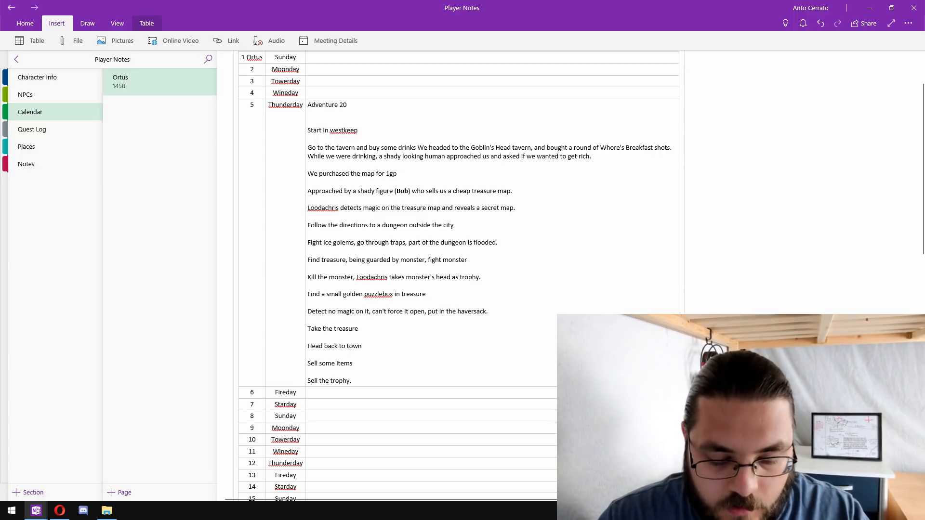
{"action": "type", "text": "."}
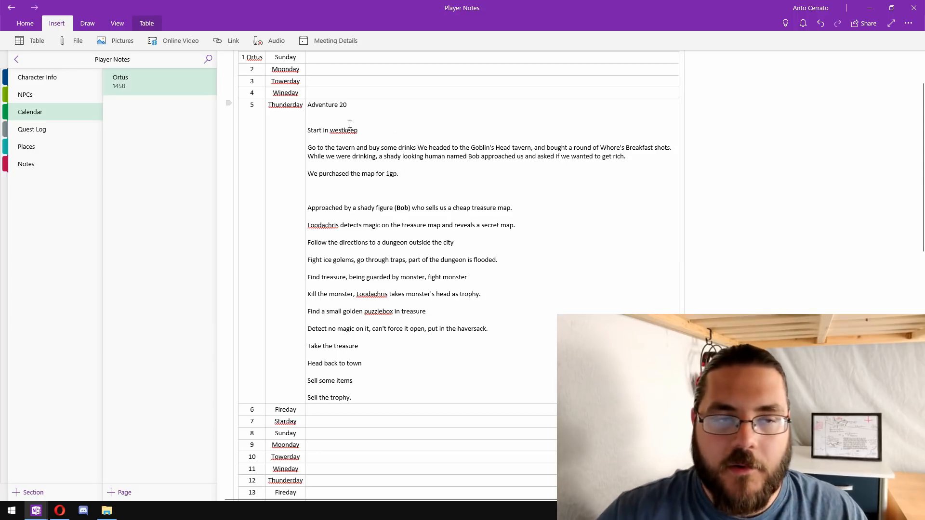
Step: Link the map seller's name in the Adventure 20 passage to the seller's paragraph on the NPCs page, and follow the link to test it
{"action": "left_click", "coordinate": [47, 96]}
{"action": "right_click", "coordinate": [247, 110]}
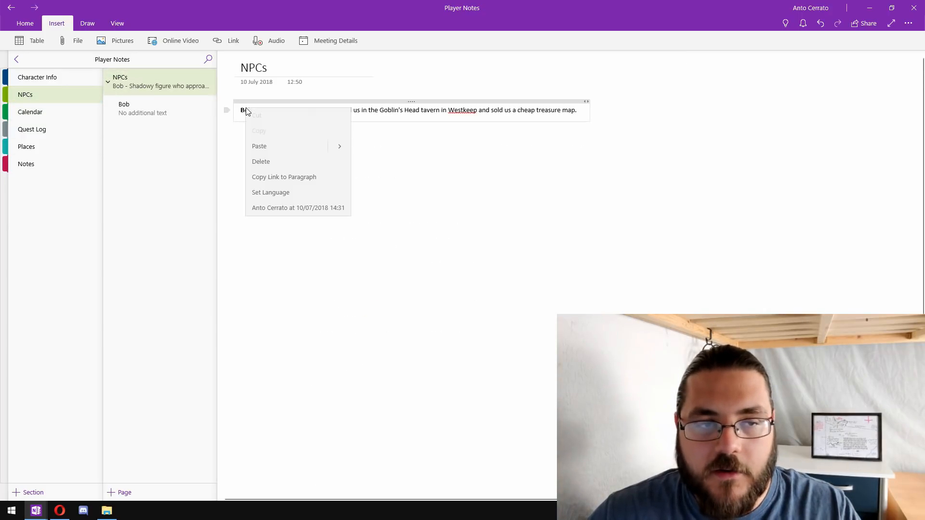
{"action": "left_click", "coordinate": [357, 144]}
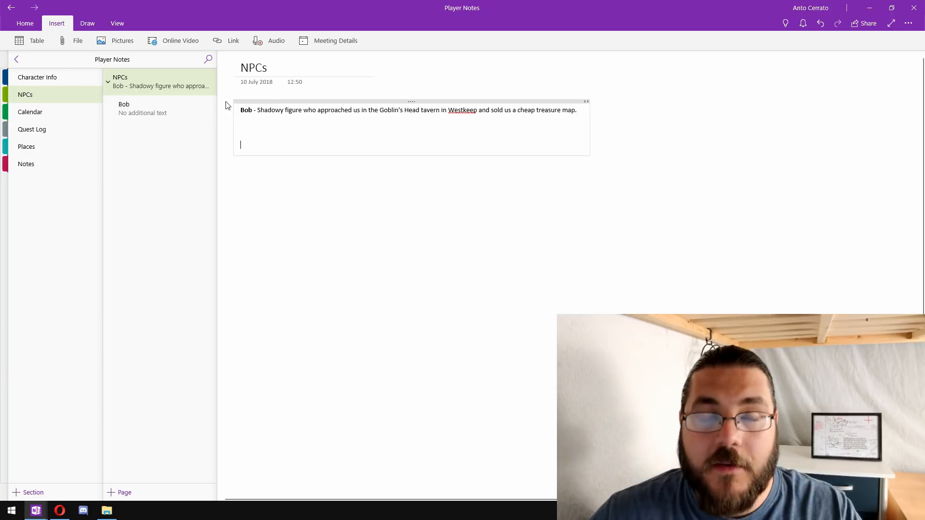
{"action": "right_click", "coordinate": [249, 112]}
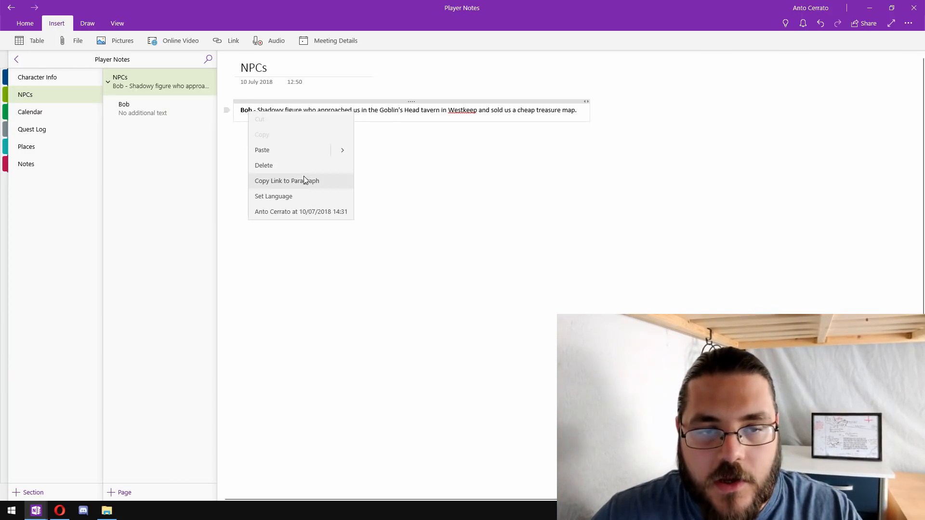
{"action": "left_click", "coordinate": [83, 115]}
{"action": "left_click", "coordinate": [62, 111]}
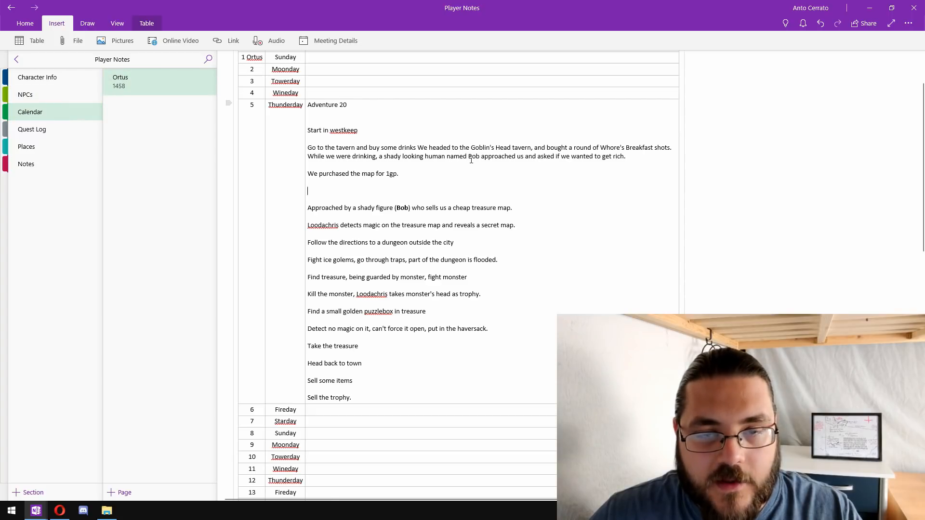
{"action": "left_click", "coordinate": [226, 41]}
{"action": "key", "text": "ctrl+v"}
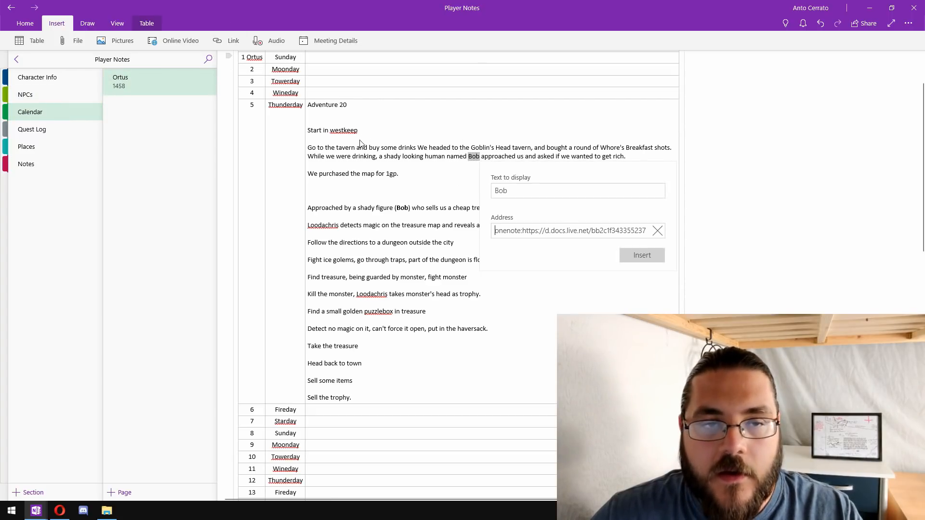
{"action": "left_click", "coordinate": [628, 252]}
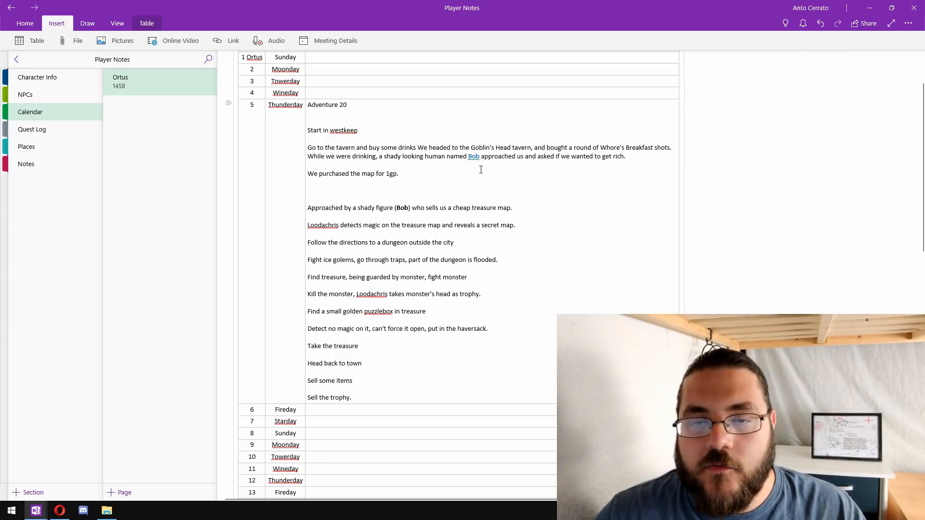
{"action": "left_click", "coordinate": [473, 156]}
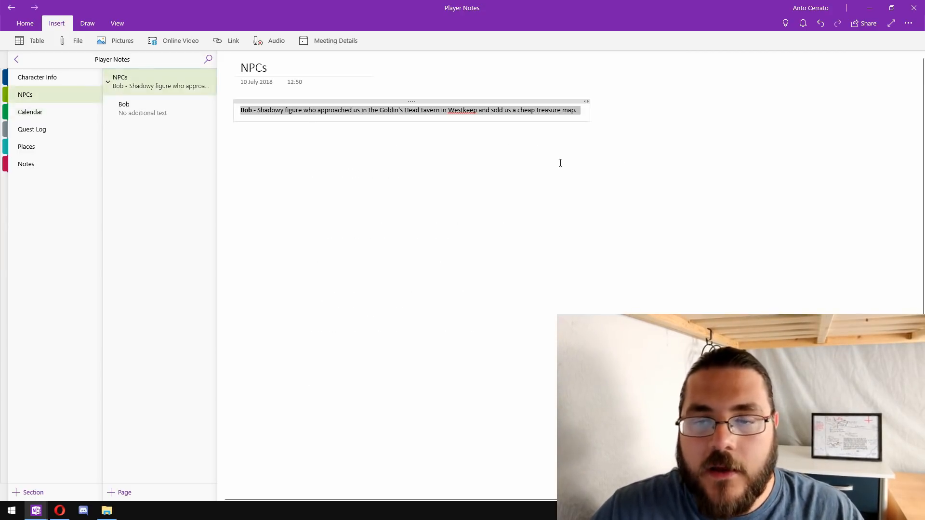
Step: On the Westkeep page in the Places section, add the lines "Description of the city" and "List the districts of the city"
{"action": "left_click", "coordinate": [442, 144]}
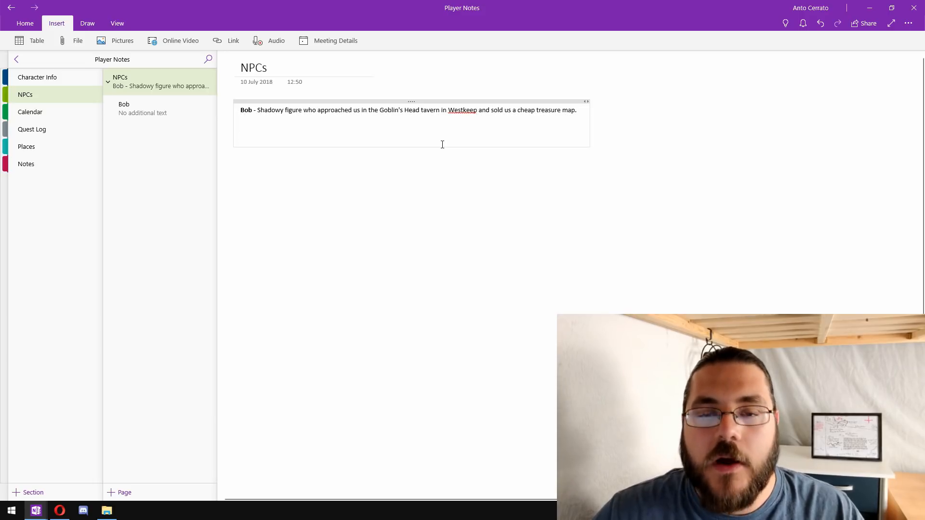
{"action": "left_click", "coordinate": [33, 110]}
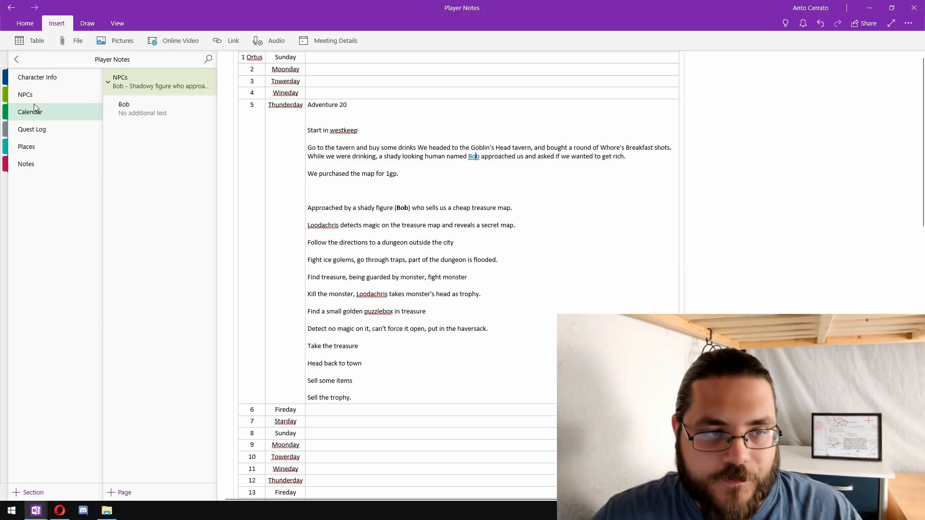
{"action": "left_click", "coordinate": [28, 146]}
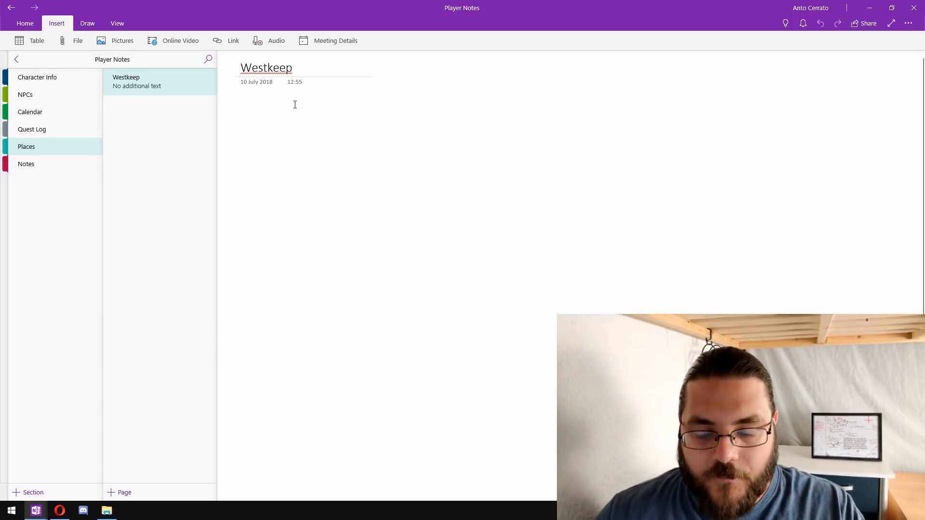
{"action": "type", "text": "Description of the city"}
{"action": "key", "text": "Return"}
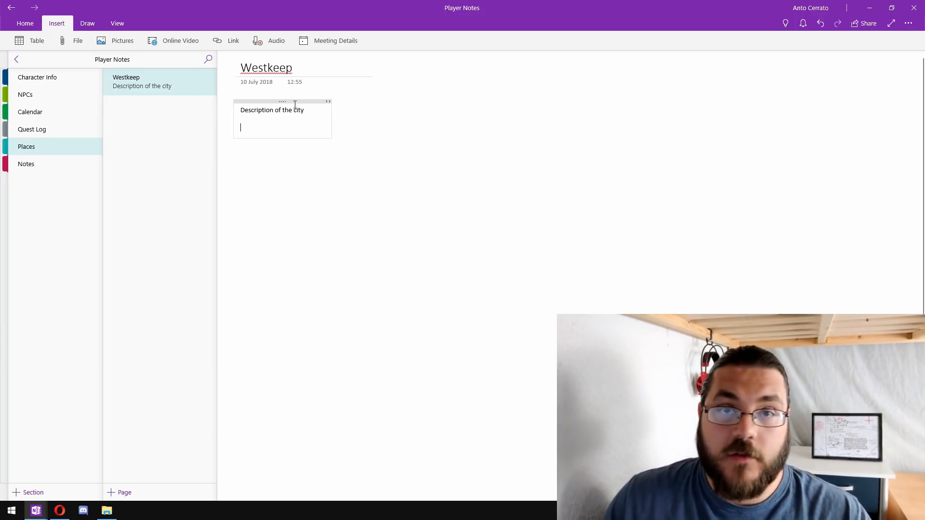
{"action": "type", "text": "list"}
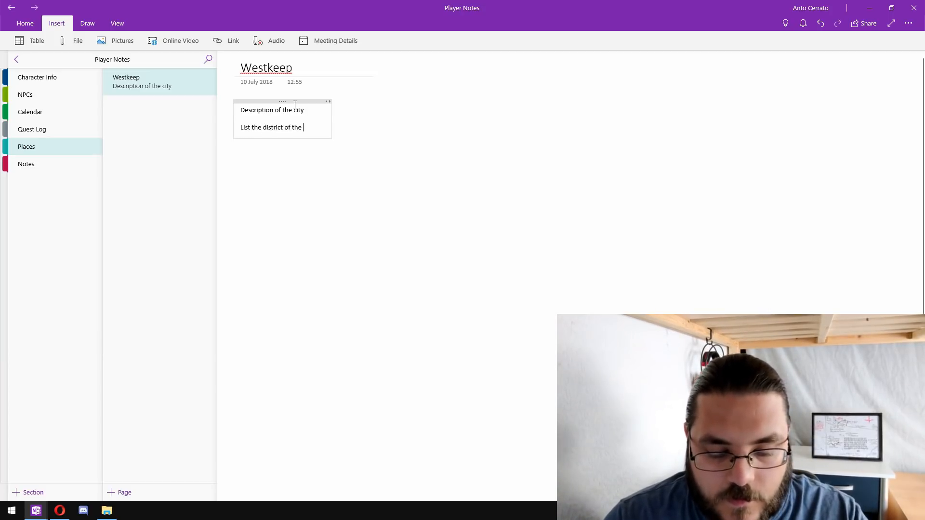
{"action": "type", "text": " the district of the city"}
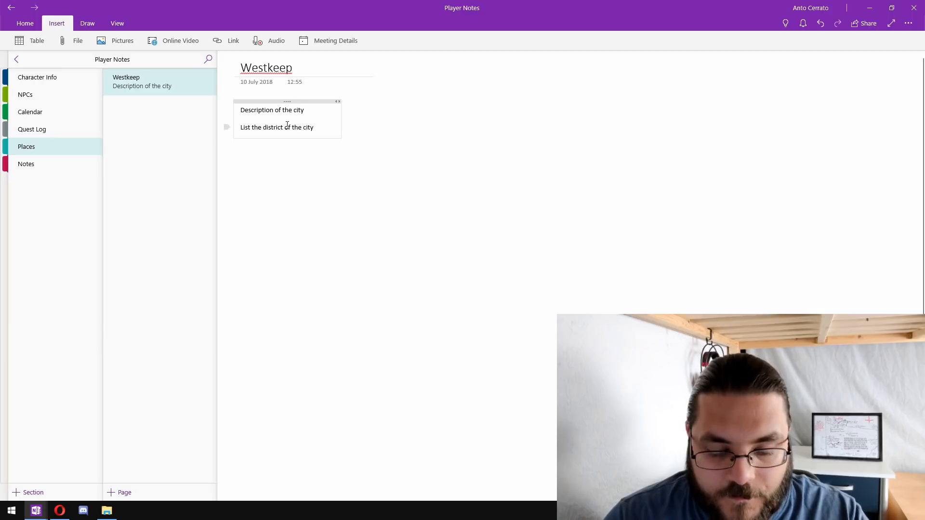
{"action": "left_click", "coordinate": [283, 126]}
{"action": "type", "text": "s"}
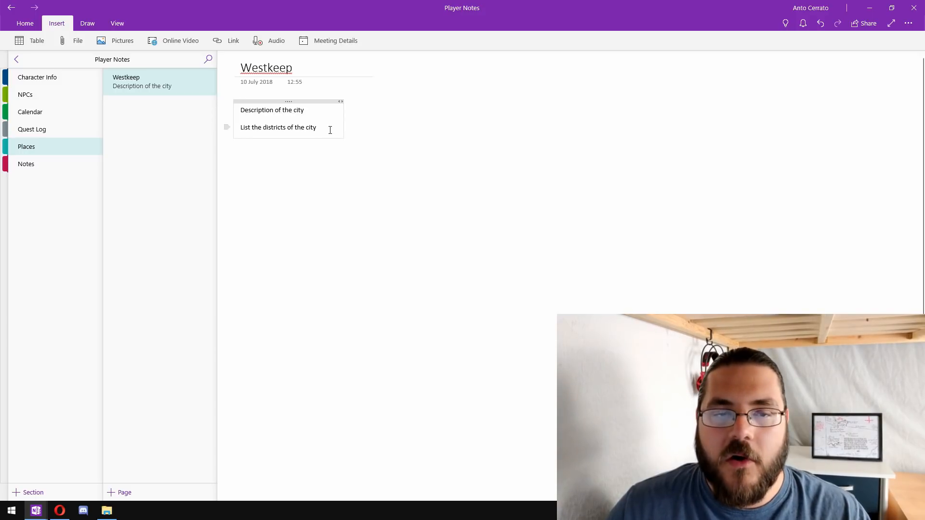
Step: Add the line "The chains" below the districts line on the Westkeep page
{"action": "key", "text": "ctrl+f"}
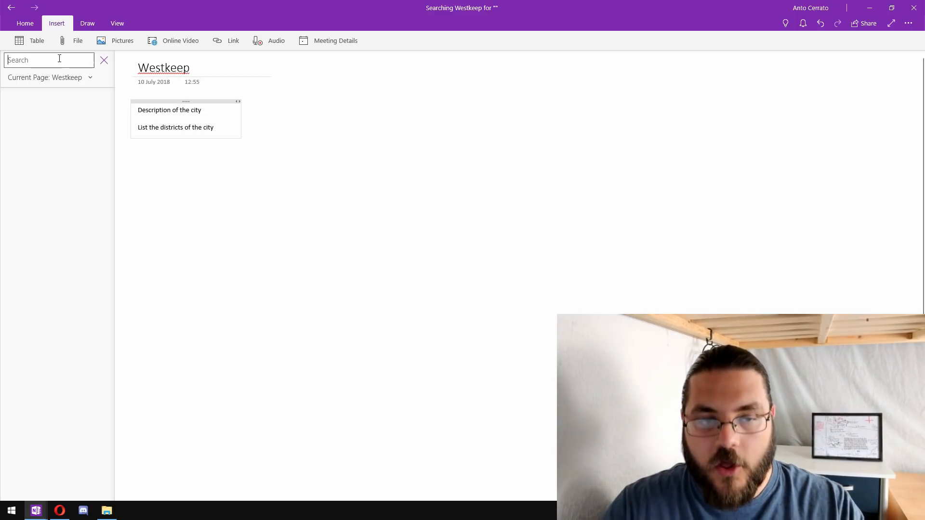
{"action": "left_click", "coordinate": [104, 60]}
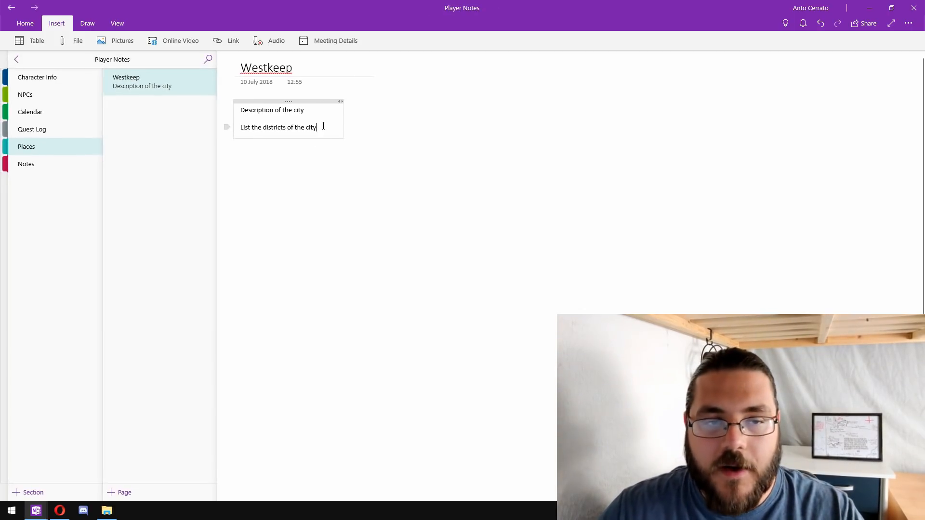
{"action": "type", "text": "The chains"}
{"action": "key", "text": "Return"}
Step: From the Character Info section, search all notebooks for "the chains" and open the Westkeep result
{"action": "left_click", "coordinate": [53, 77]}
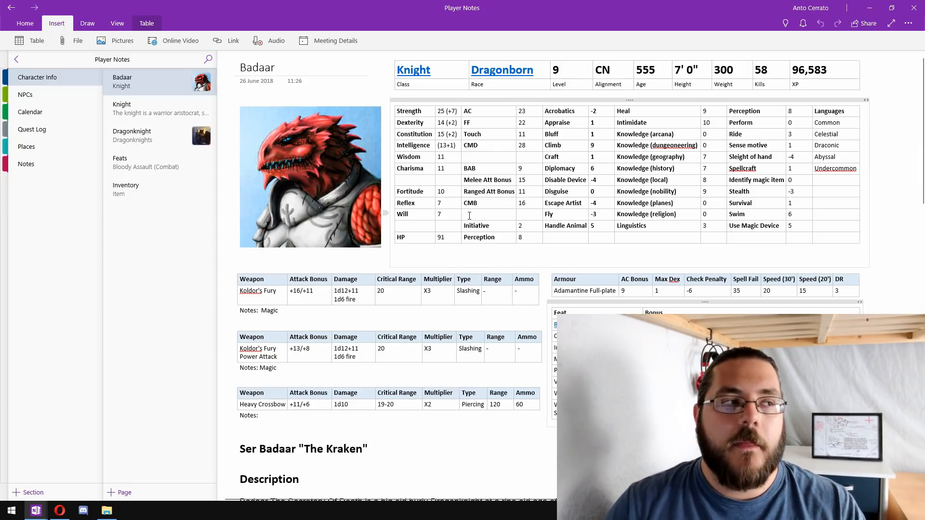
{"action": "key", "text": "ctrl+f"}
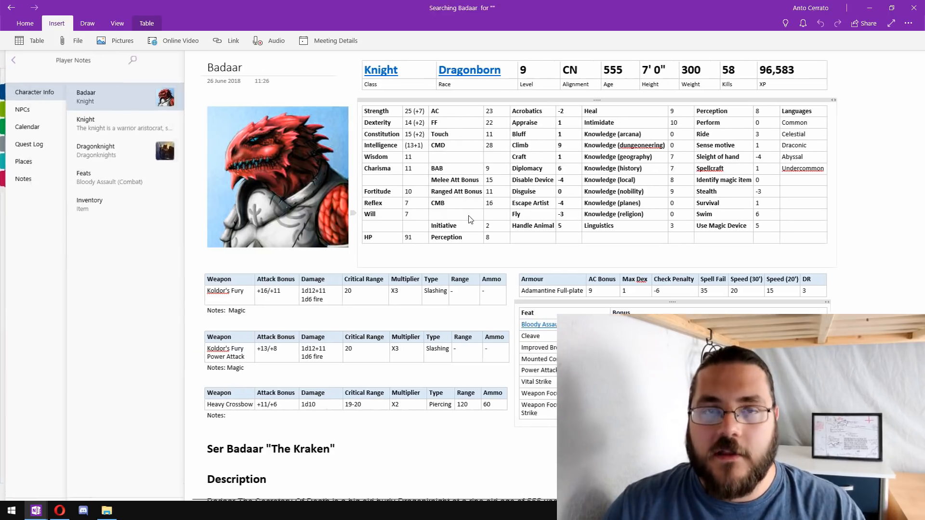
{"action": "type", "text": "the chains"}
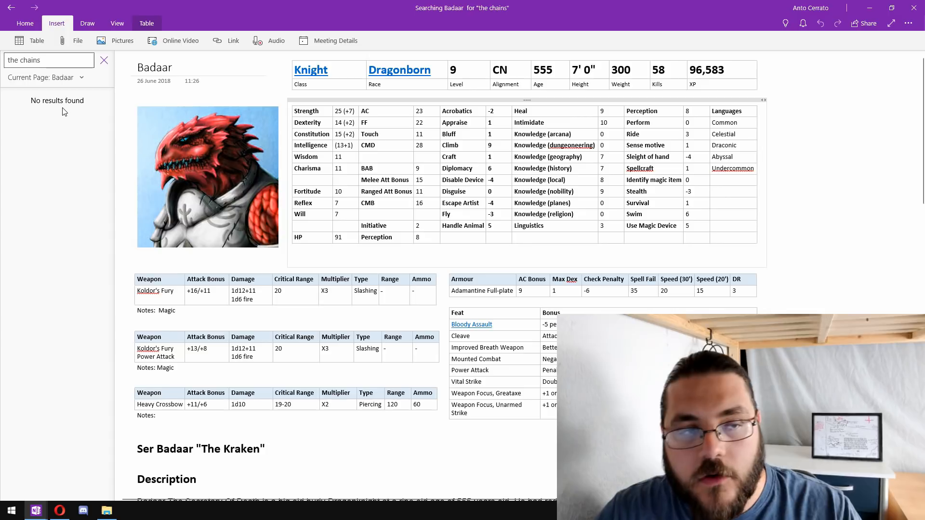
{"action": "left_click", "coordinate": [74, 76]}
{"action": "left_click", "coordinate": [61, 90]}
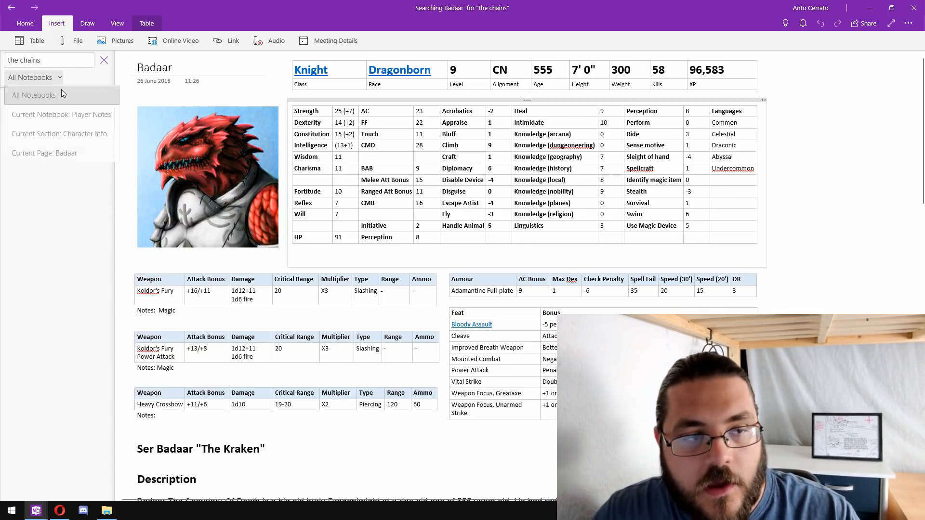
{"action": "left_click", "coordinate": [58, 78]}
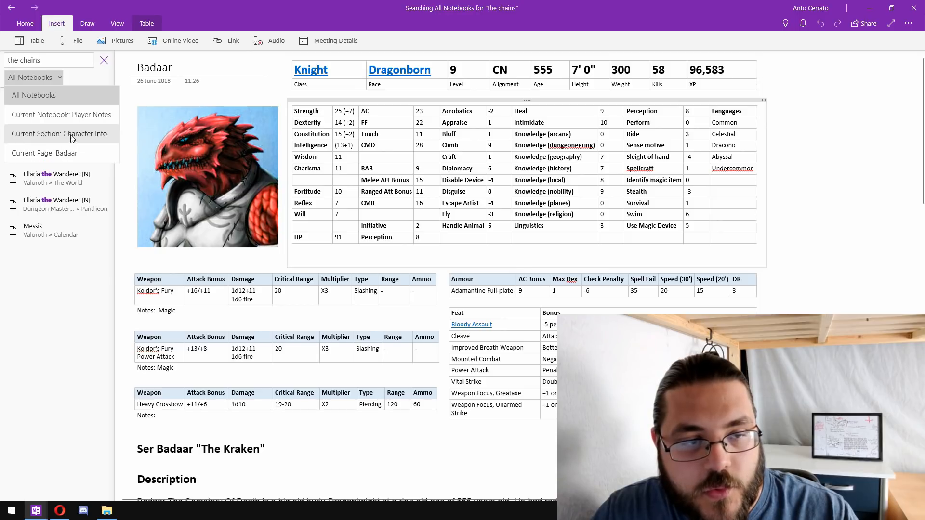
{"action": "left_click", "coordinate": [93, 79]}
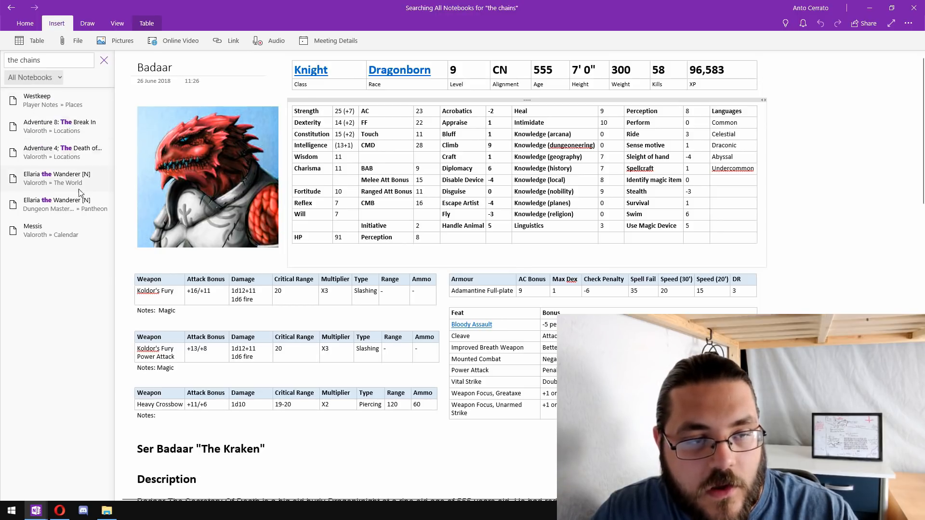
{"action": "left_click", "coordinate": [61, 98]}
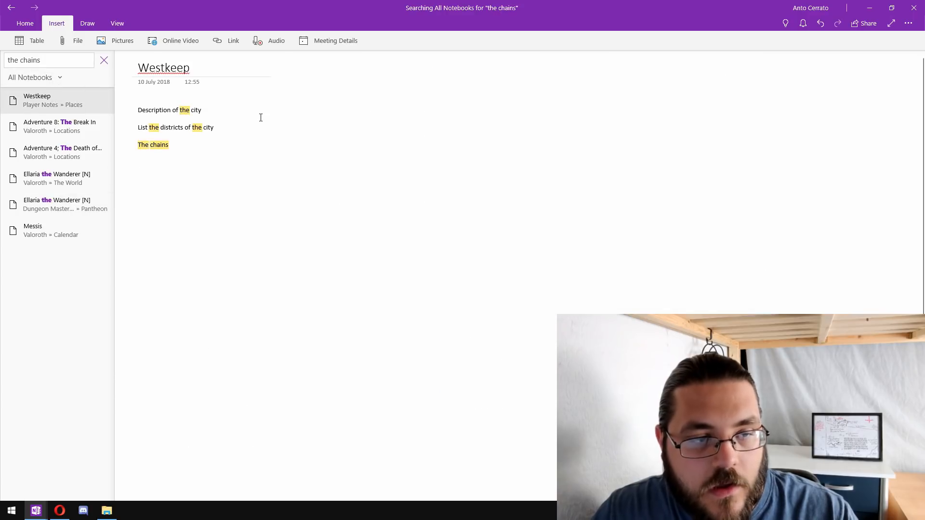
Step: Shorten the search term to "chains", check its match on the Westkeep page, and close the search
{"action": "left_click", "coordinate": [205, 131]}
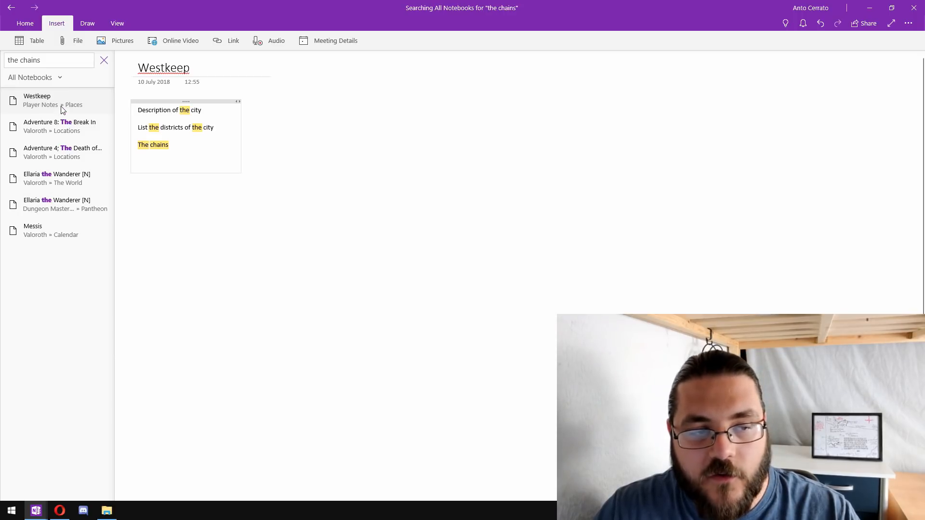
{"action": "double_click", "coordinate": [15, 60]}
{"action": "key", "text": "BackSpace"}
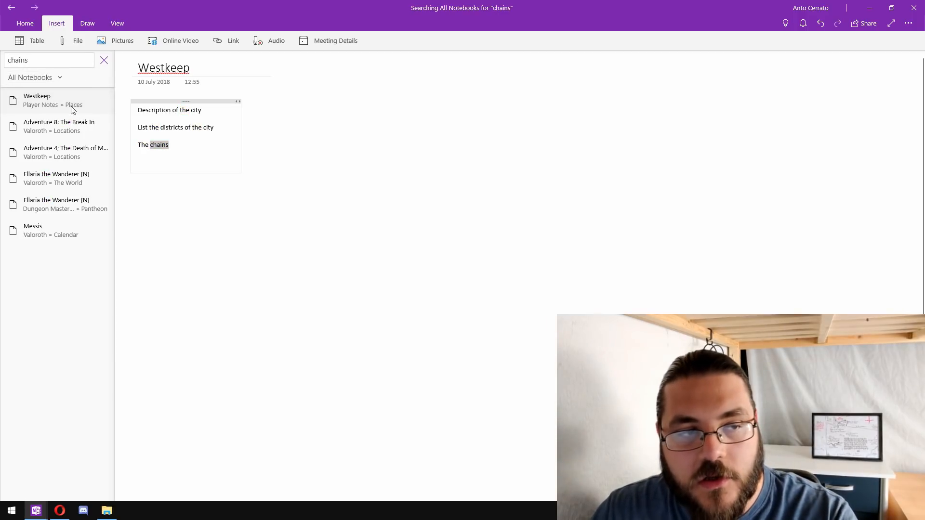
{"action": "left_click", "coordinate": [103, 60]}
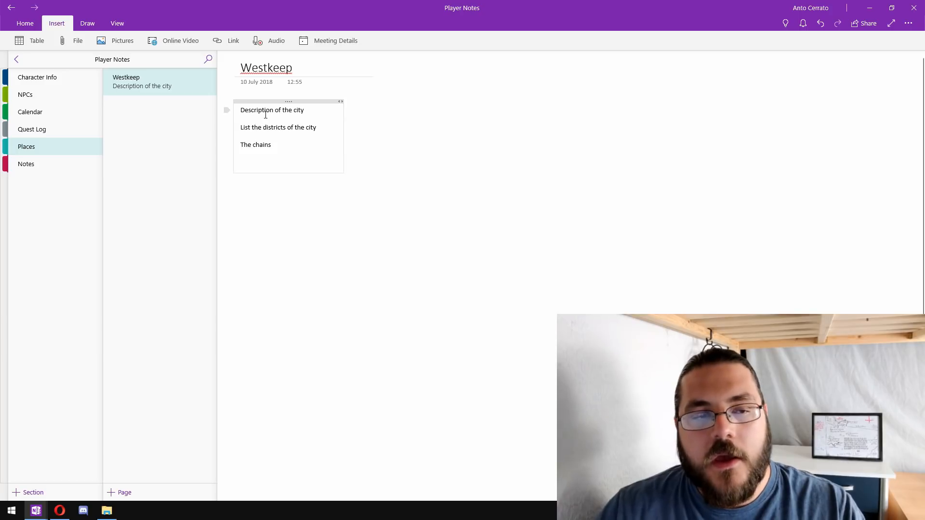
{"action": "key", "text": "ctrl+f"}
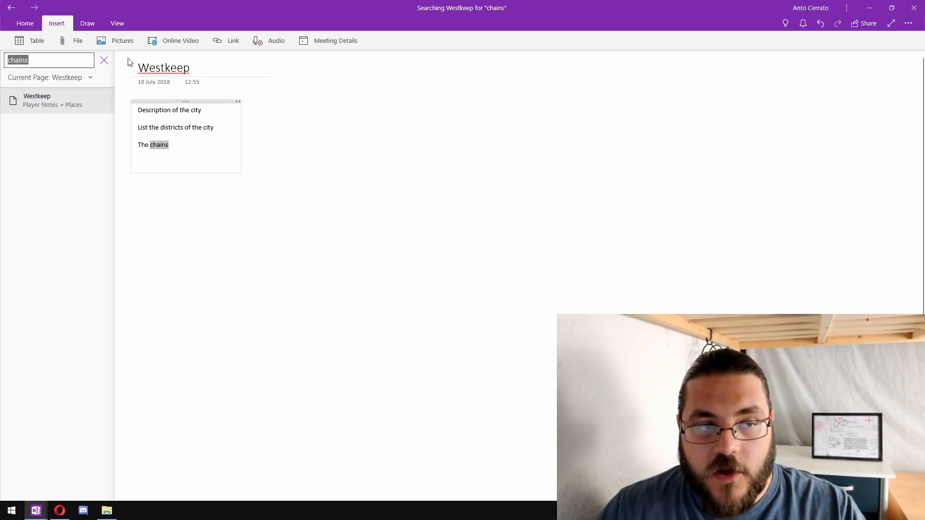
{"action": "left_click", "coordinate": [104, 60]}
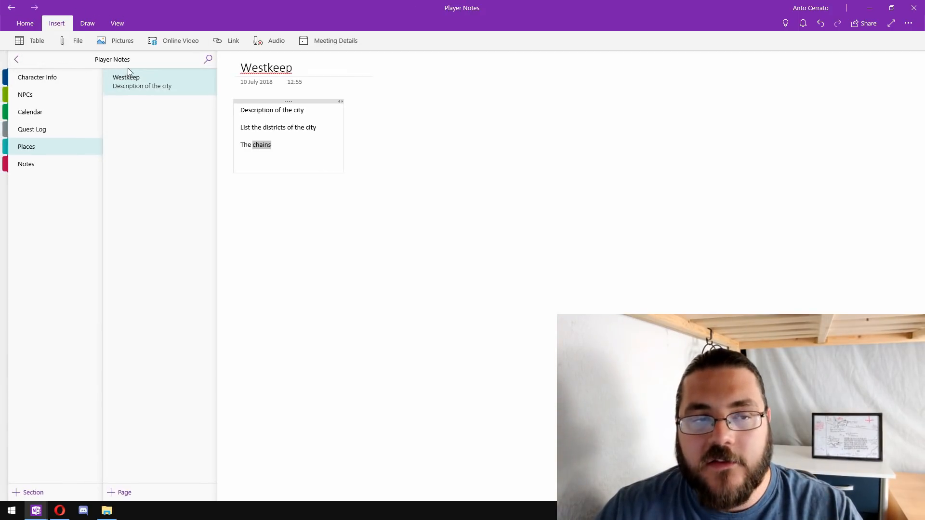
Step: Search the character sheet page in Character Info for "vital strike" and select the matching entry in the feat table
{"action": "left_click", "coordinate": [63, 77]}
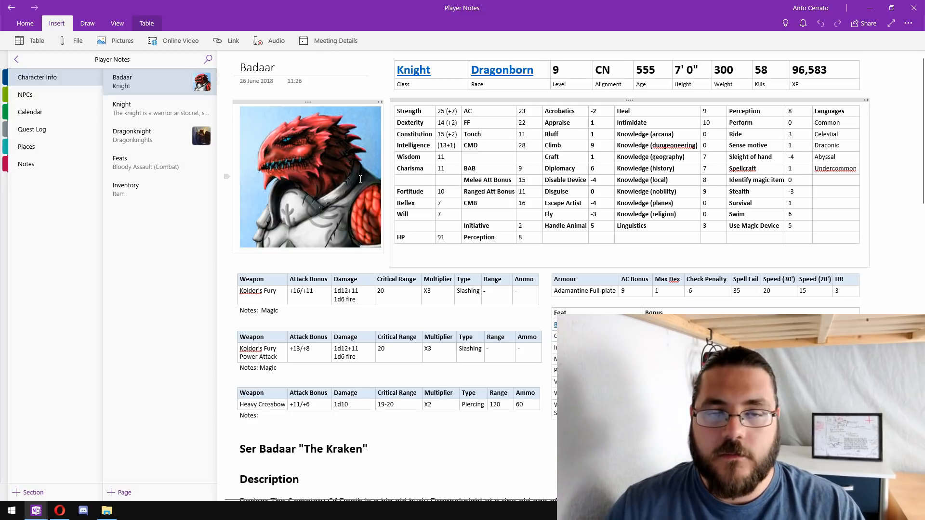
{"action": "key", "text": "ctrl+f"}
{"action": "type", "text": "vital"}
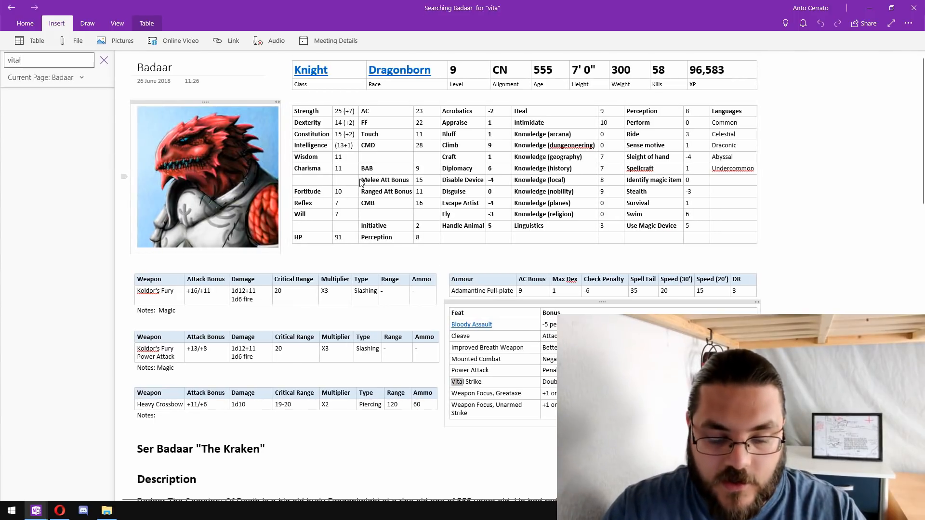
{"action": "type", "text": " strike"}
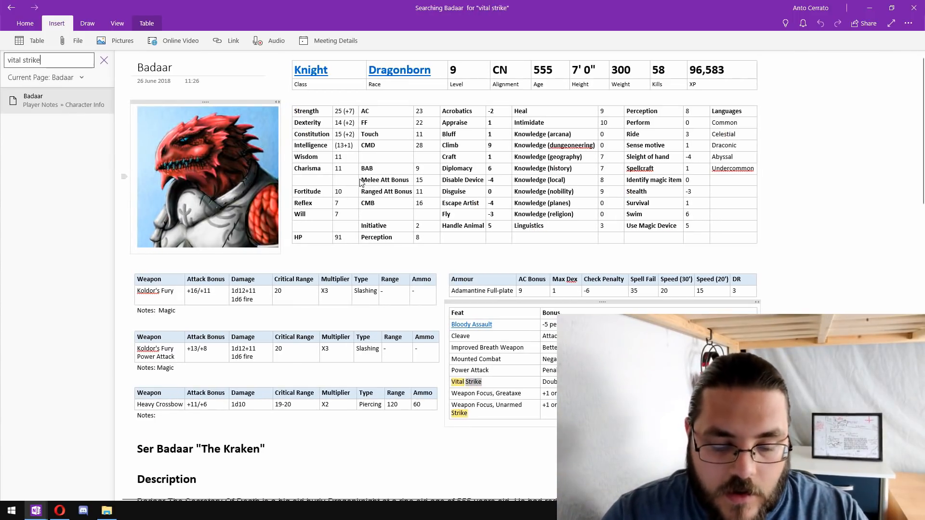
{"action": "left_click", "coordinate": [66, 101]}
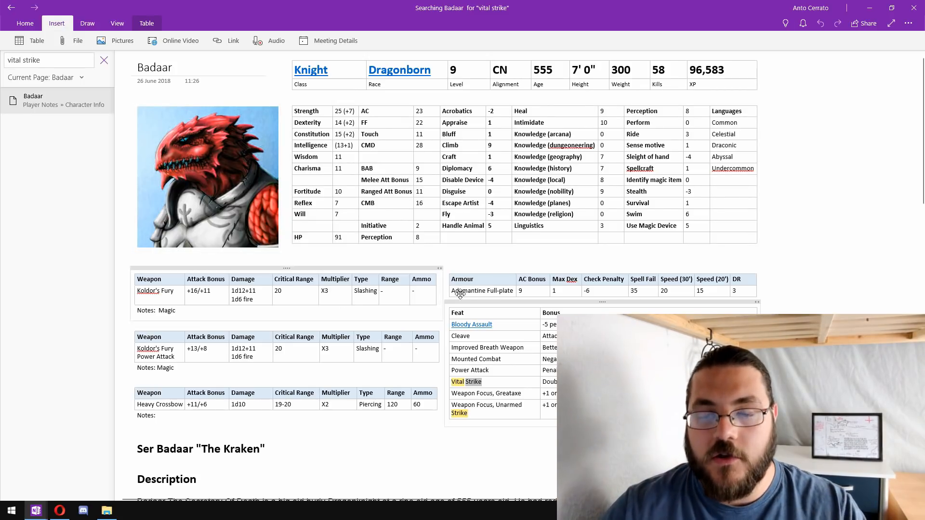
{"action": "triple_click", "coordinate": [473, 382]}
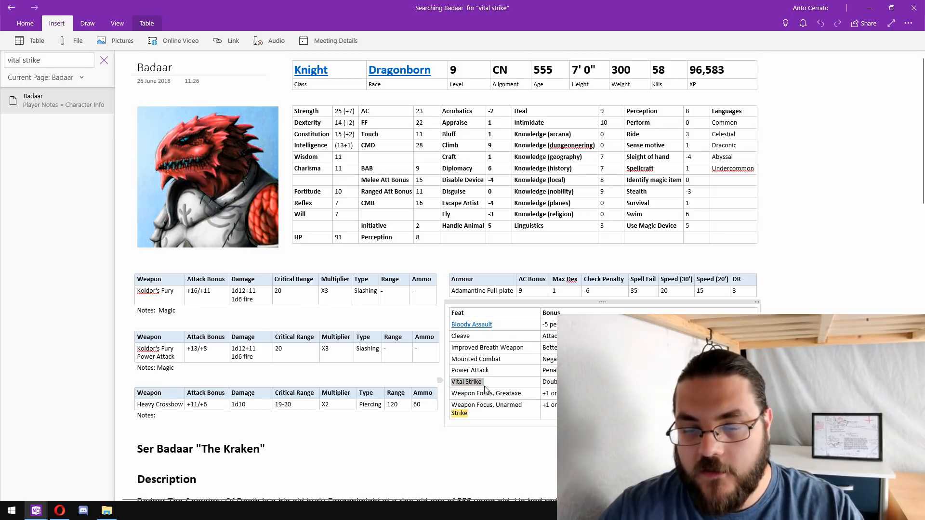
Step: Widen the "vital strike" search to all notebooks, open the Feats page result, and close the search
{"action": "left_click", "coordinate": [71, 77]}
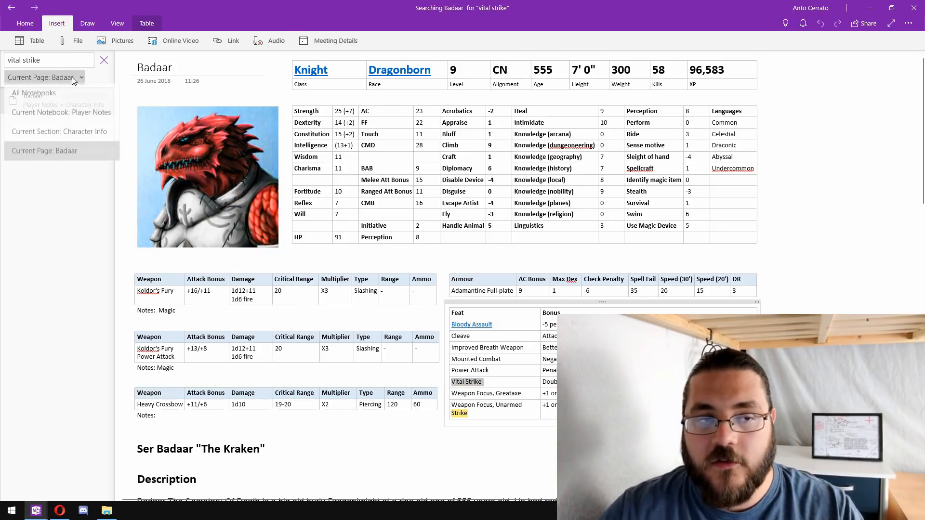
{"action": "left_click", "coordinate": [59, 95]}
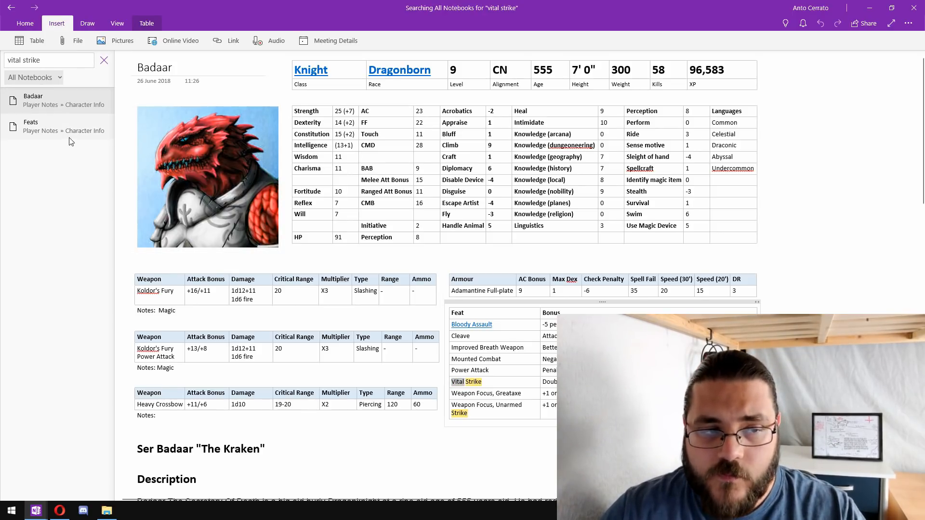
{"action": "left_click", "coordinate": [66, 121]}
{"action": "scroll", "coordinate": [274, 348], "scroll_direction": "up", "scroll_amount": 5}
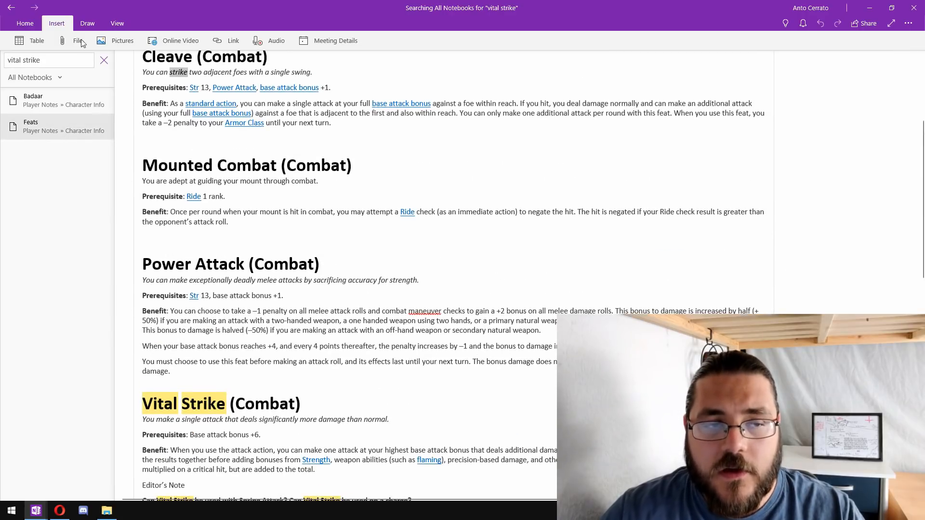
{"action": "left_click", "coordinate": [104, 61]}
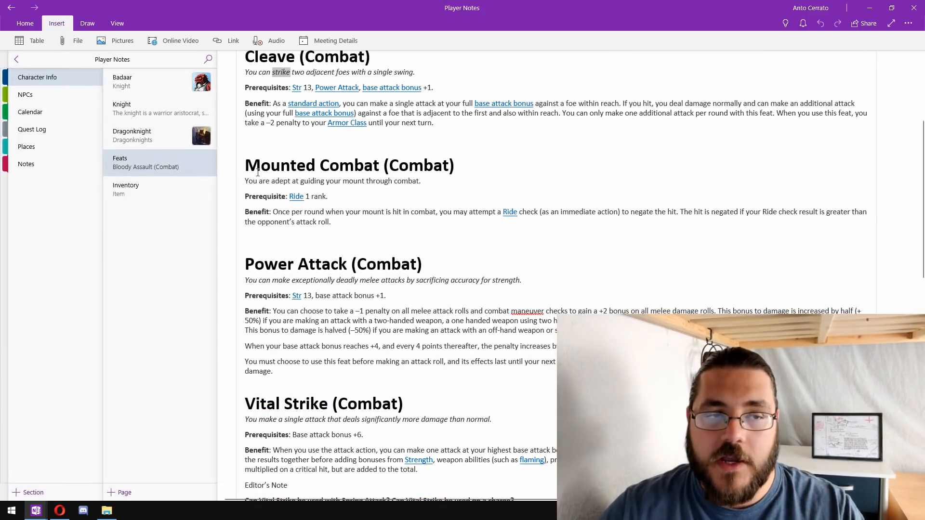
Step: On the Westkeep page in Places, add a "Potion shop" line with the gnome shopkeeper's name and the offer "5 for 4 on potions."
{"action": "left_click", "coordinate": [160, 142]}
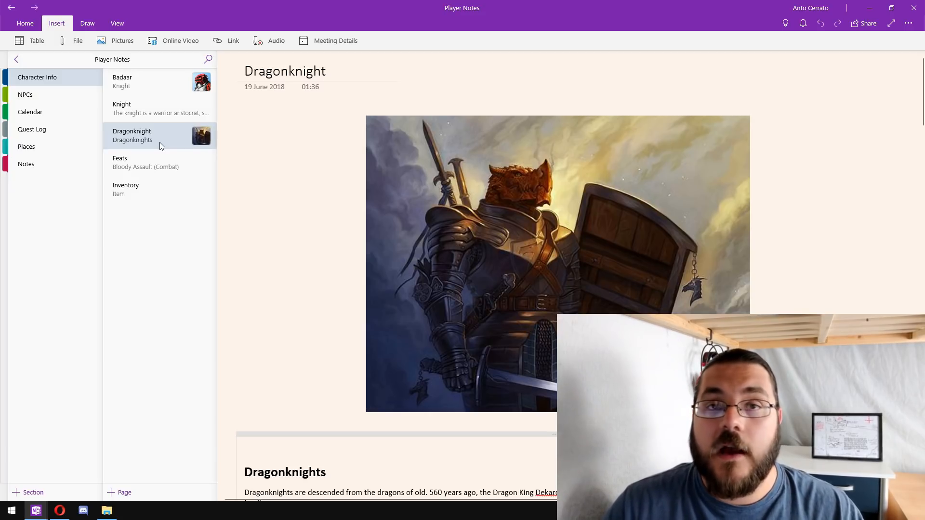
{"action": "left_click", "coordinate": [33, 147]}
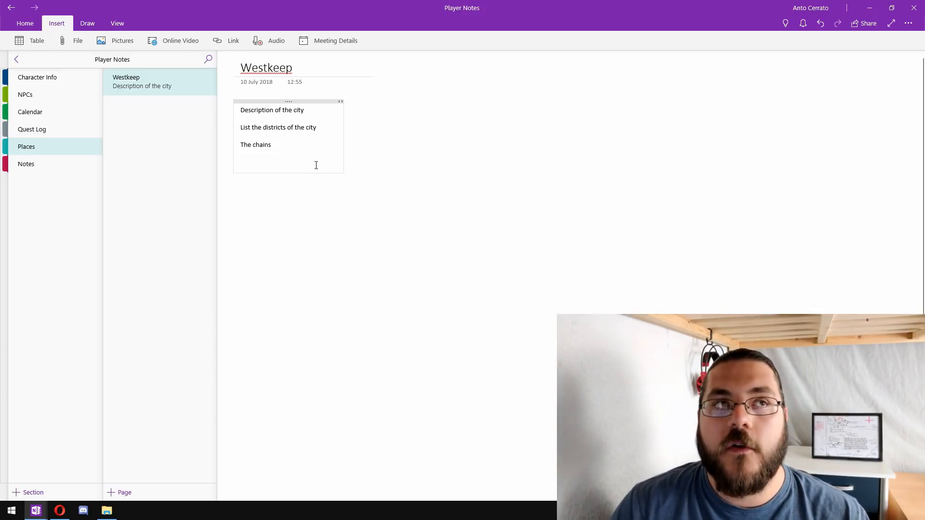
{"action": "type", "text": "Potion a"}
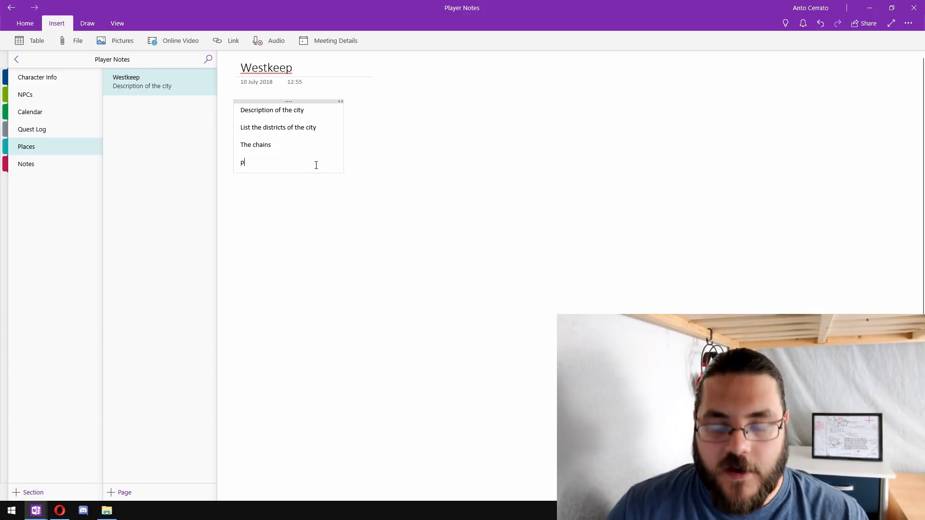
{"action": "key", "text": "BackSpace"}
{"action": "type", "text": "shop - mervyn kastri"}
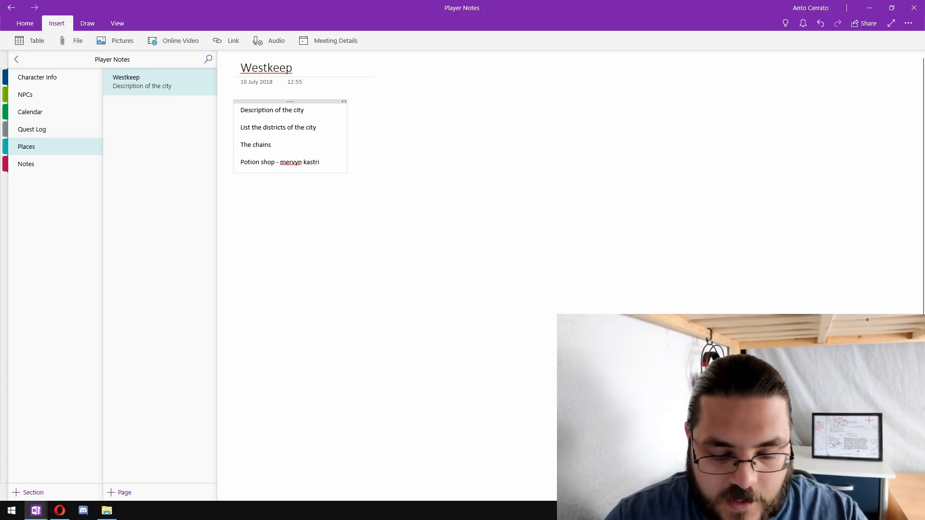
{"action": "type", "text": "x (gnome)"}
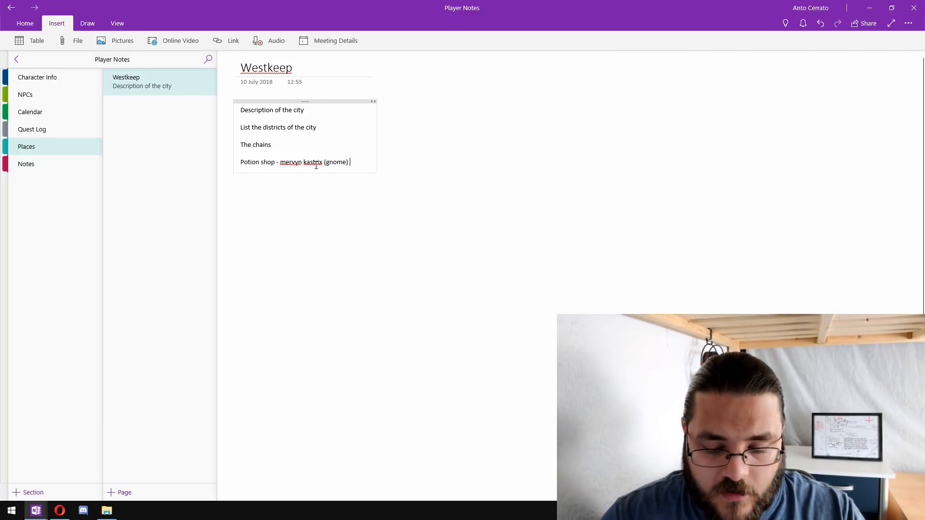
{"action": "type", "text": " 5 "}
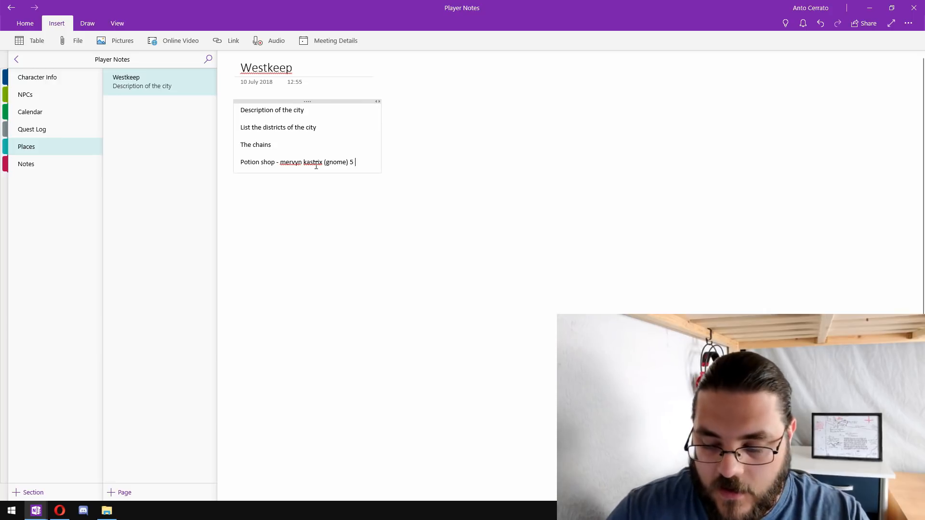
{"action": "type", "text": "for 4 on poti"}
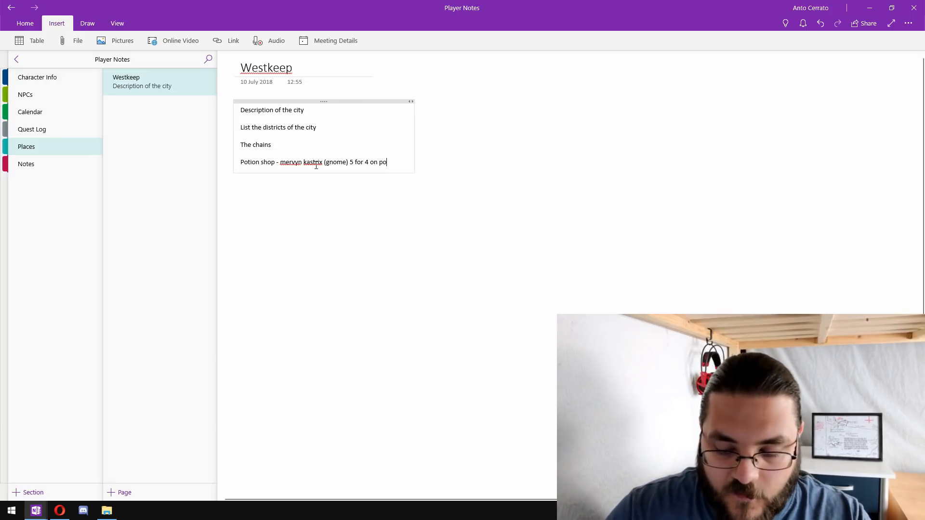
{"action": "type", "text": "ons."}
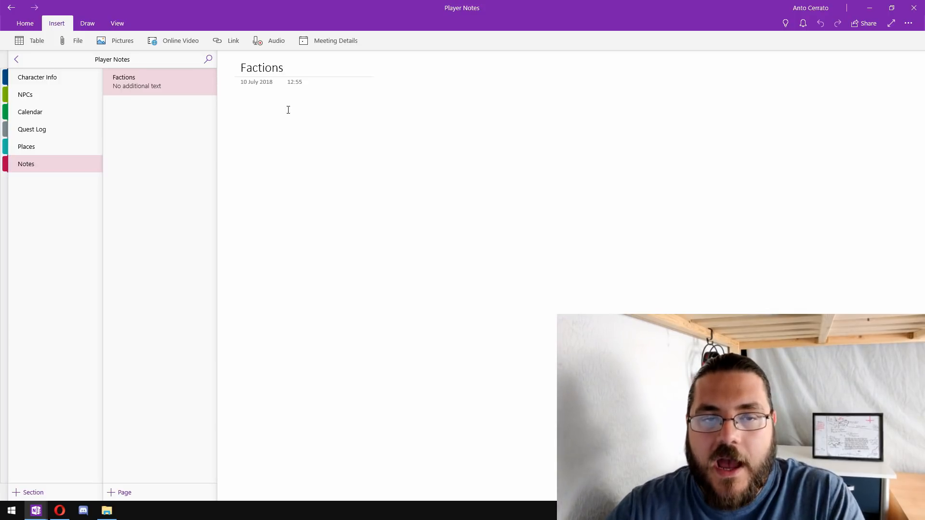
Step: List "Thieves guild" and "The silver lancers" as separate lines on the Factions page in Notes
{"action": "key", "text": "Return"}
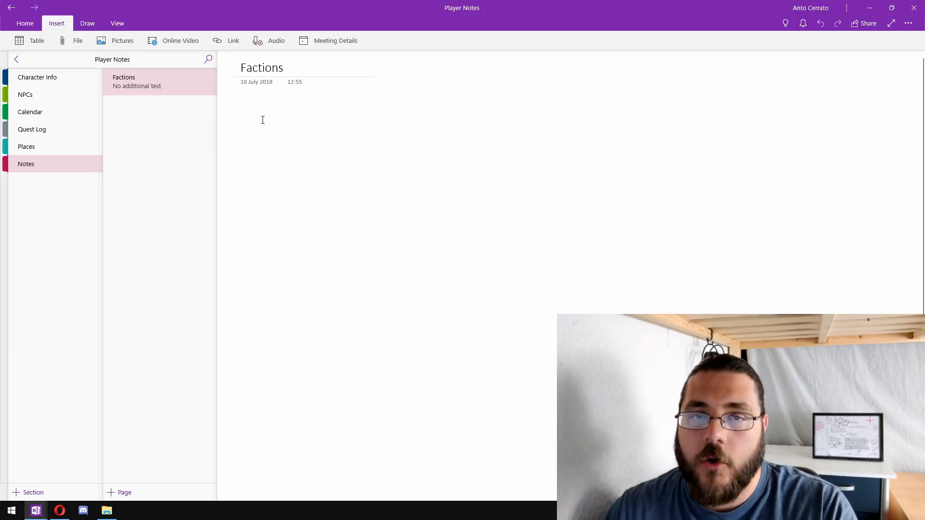
{"action": "type", "text": "Thieves guild"}
{"action": "key", "text": "Return"}
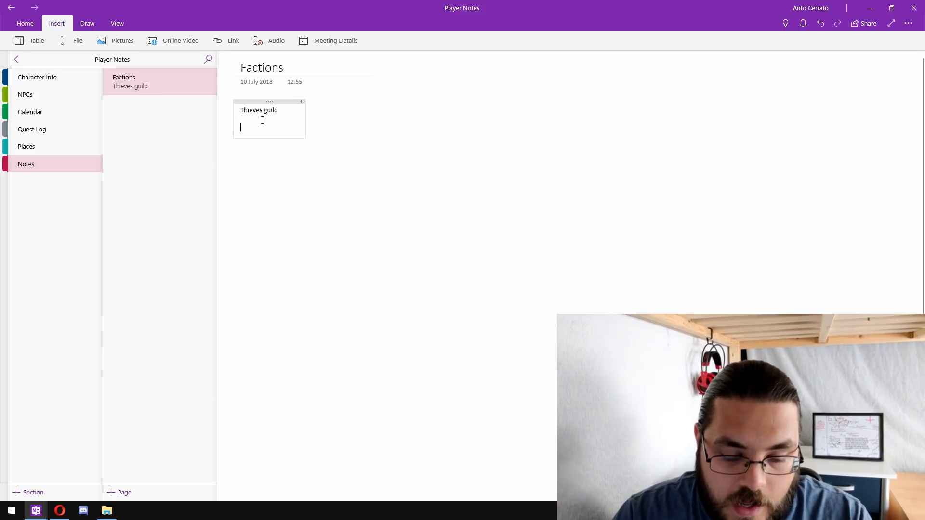
{"action": "type", "text": "The s"}
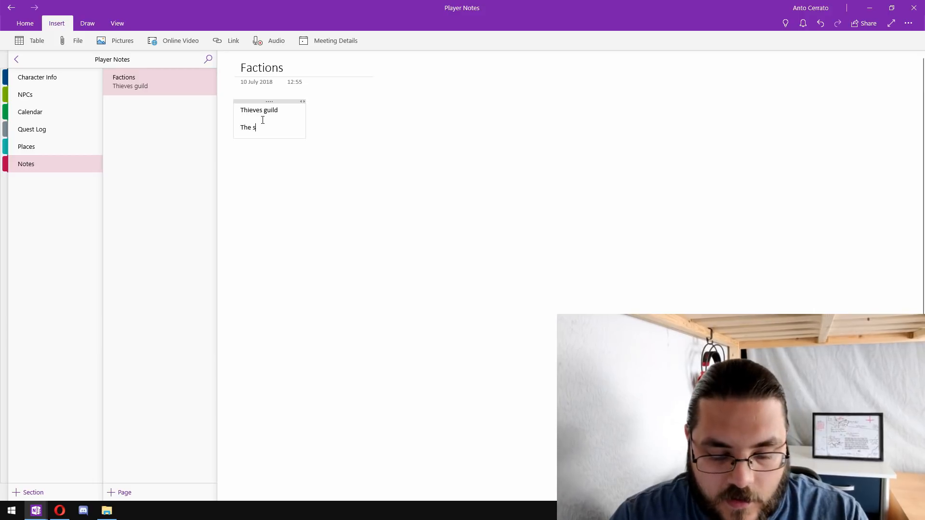
{"action": "type", "text": "ilver lancers"}
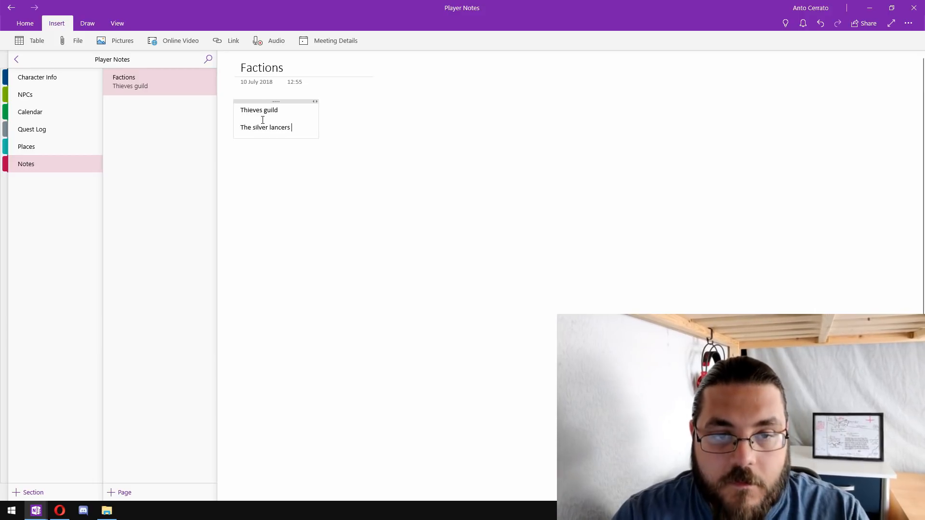
{"action": "key", "text": "Return"}
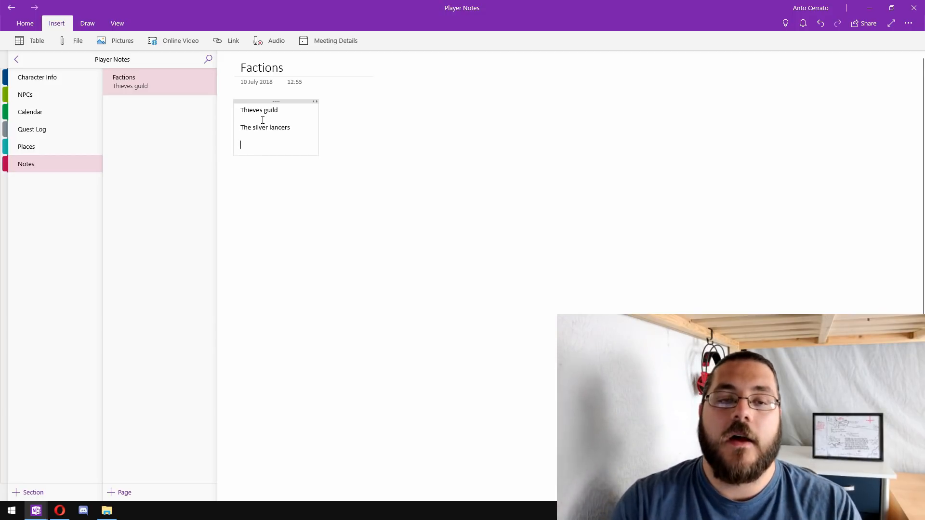
Step: Extend the Thieves guild line with "- have a different cell in every major city, and they're not linked."
{"action": "left_click", "coordinate": [289, 111]}
{"action": "type", "text": "- "}
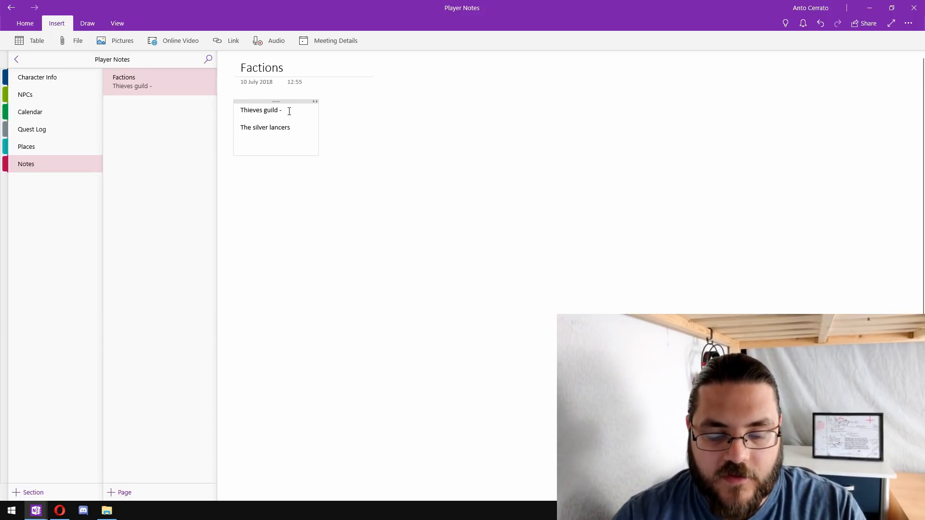
{"action": "type", "text": "have a "}
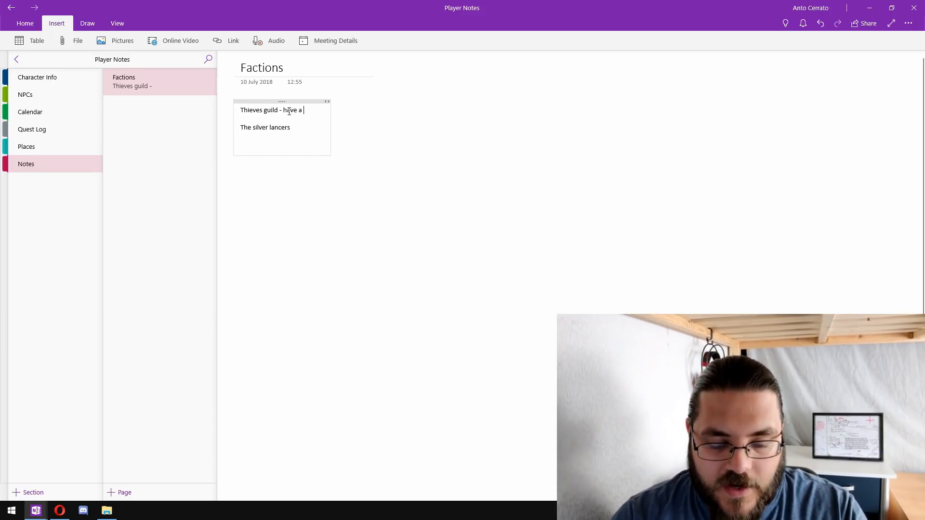
{"action": "type", "text": "different "}
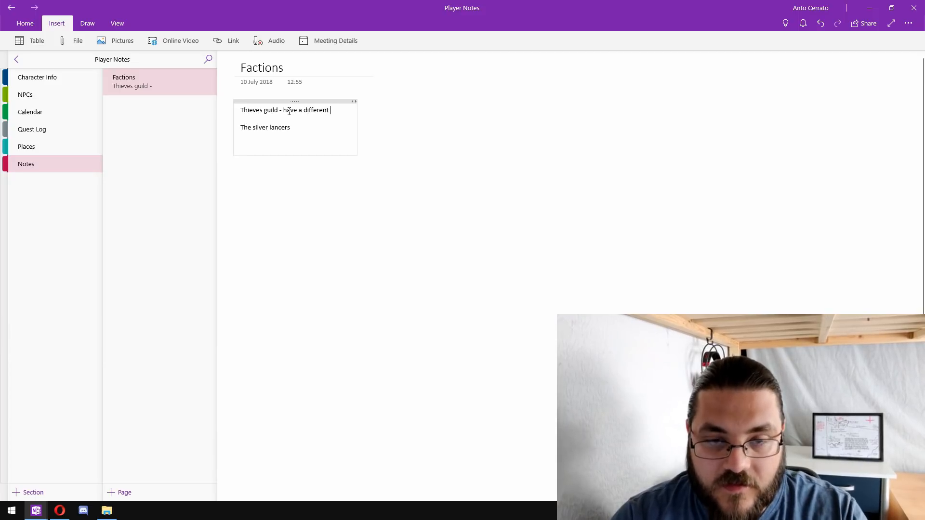
{"action": "type", "text": "cell in every "}
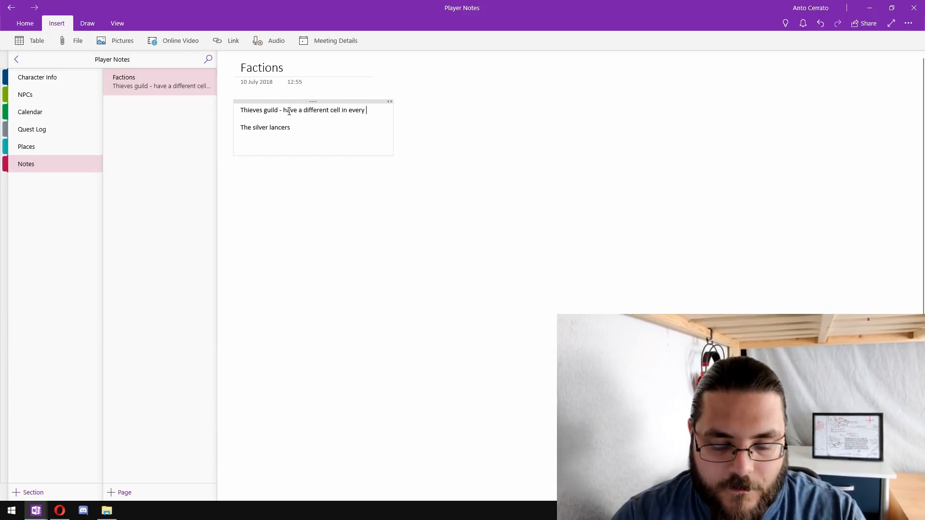
{"action": "type", "text": "major city, a"}
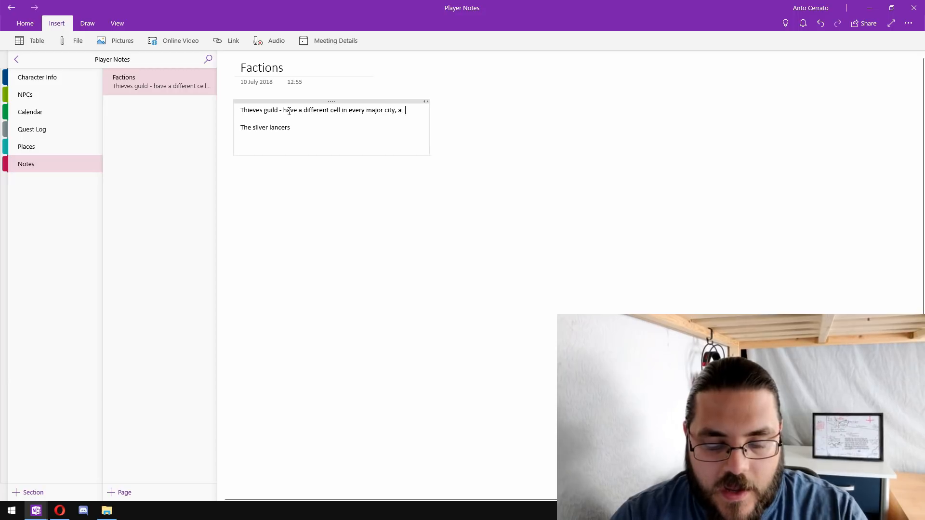
{"action": "type", "text": "nd they're"}
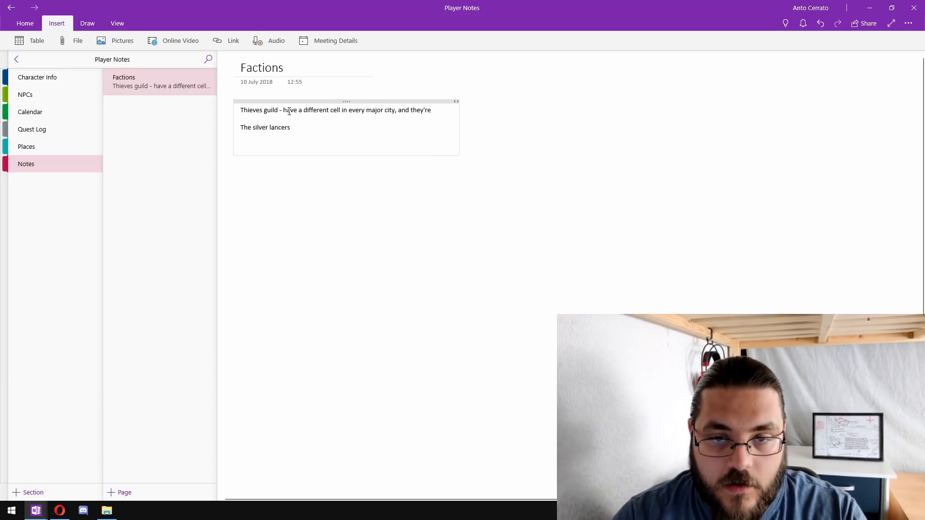
{"action": "type", "text": " not linked."}
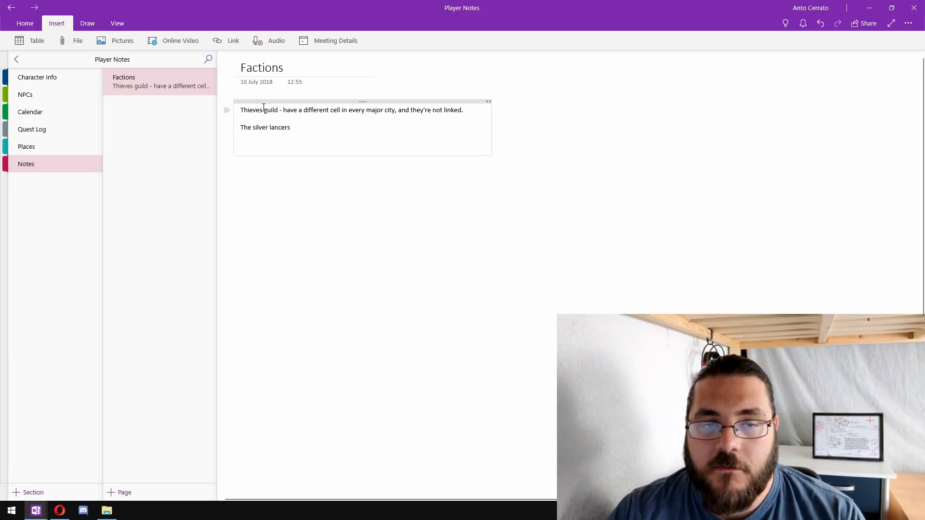
Step: Add a page titled "Thieves Guild" to the Notes section and make it a subpage of Factions
{"action": "left_click", "coordinate": [125, 499]}
{"action": "type", "text": "Thieves Guild"}
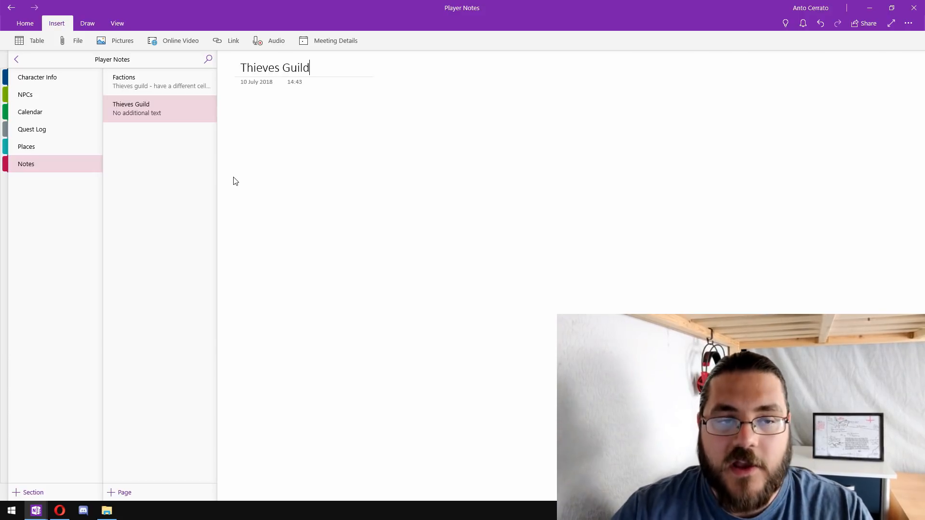
{"action": "right_click", "coordinate": [169, 109]}
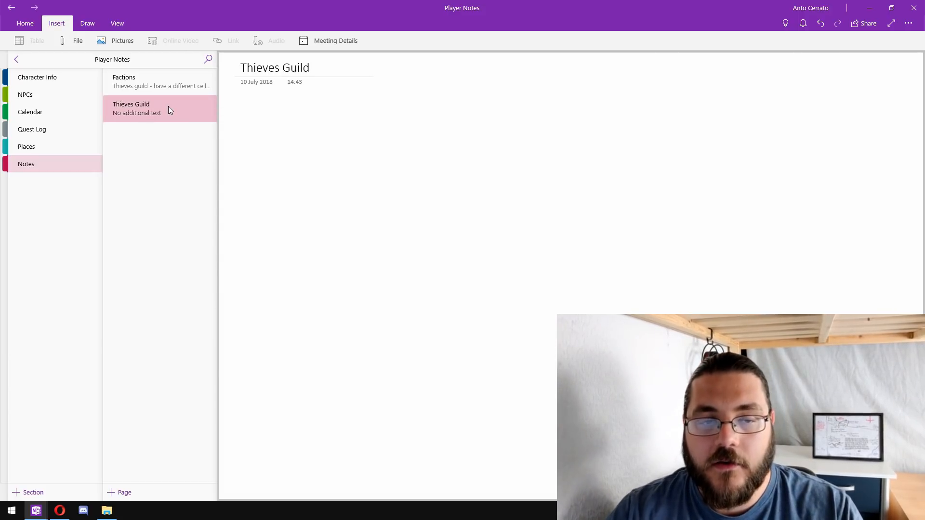
{"action": "left_click", "coordinate": [223, 206]}
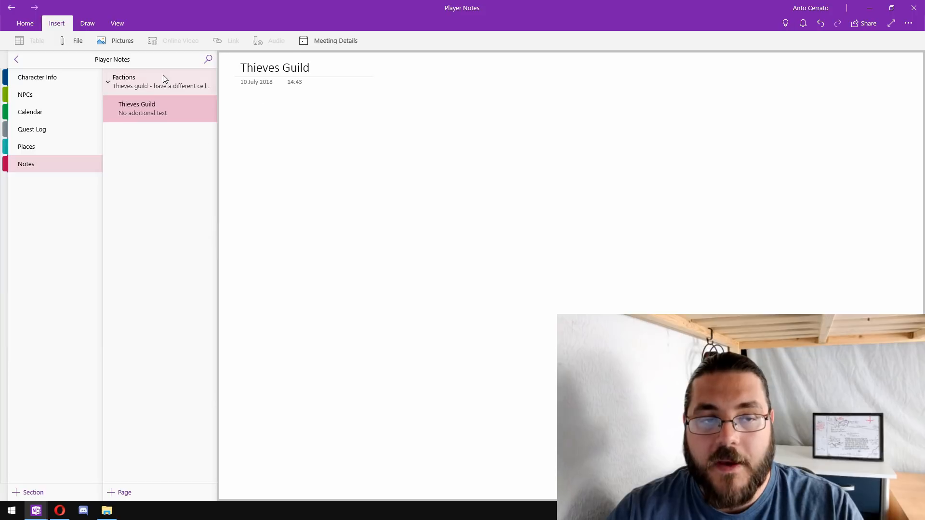
Step: Add a new page directly below Factions, promote it from subpage to top level, and title it "Pantheon/Churches"
{"action": "left_click", "coordinate": [134, 86]}
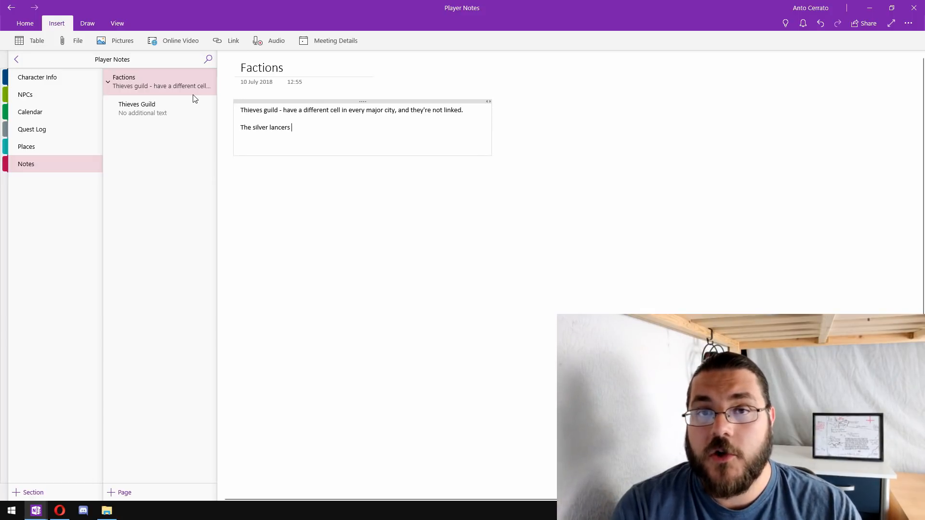
{"action": "left_click", "coordinate": [150, 492]}
{"action": "right_click", "coordinate": [154, 106]}
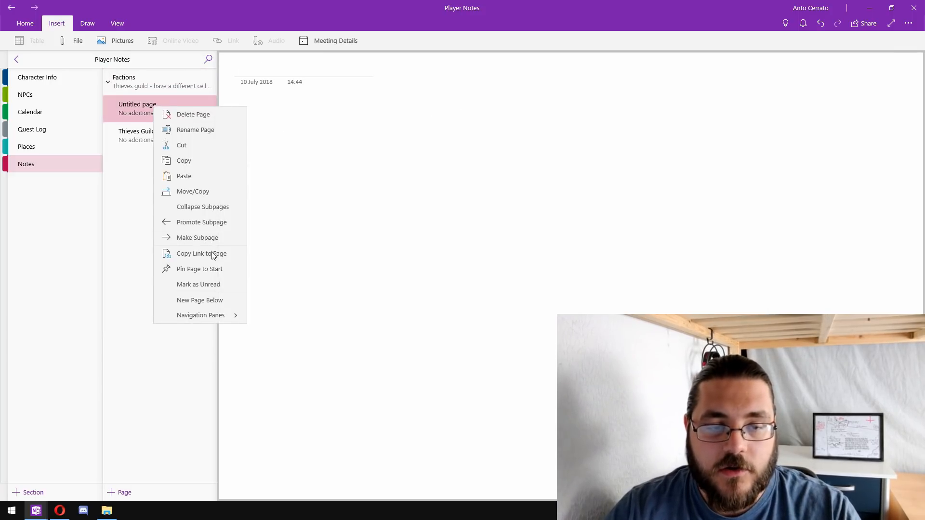
{"action": "left_click", "coordinate": [205, 225]}
{"action": "left_click_drag", "start_coordinate": [149, 109], "coordinate": [150, 159]}
{"action": "right_click", "coordinate": [152, 109]}
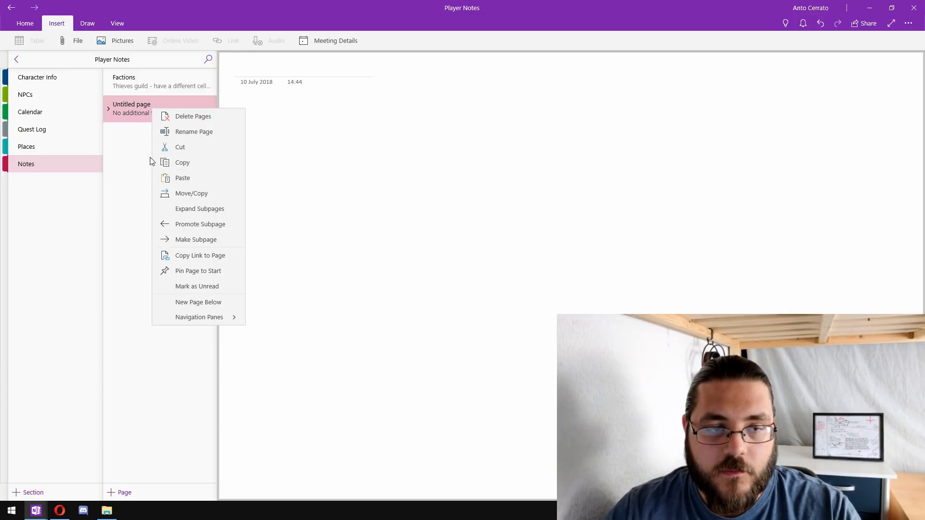
{"action": "left_click", "coordinate": [152, 102]}
{"action": "left_click", "coordinate": [252, 70]}
{"action": "type", "text": "Pantheon"}
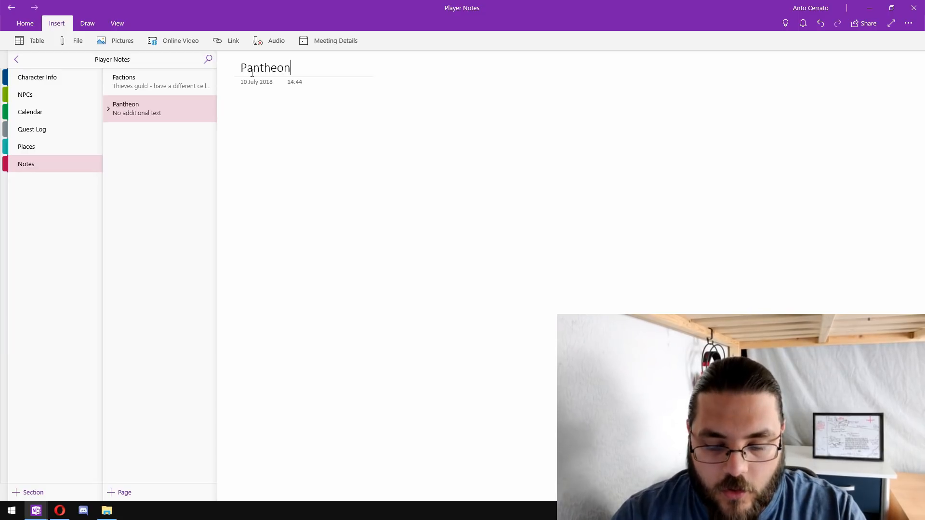
{"action": "type", "text": "/Churches"}
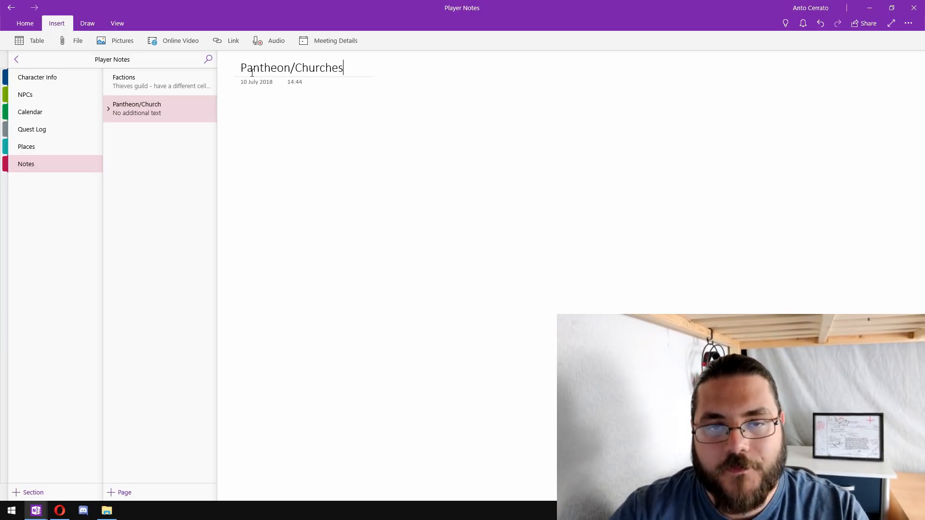
Step: Enter "Church of Koros." as the first line of the Pantheon/Churches page body
{"action": "left_click", "coordinate": [260, 110]}
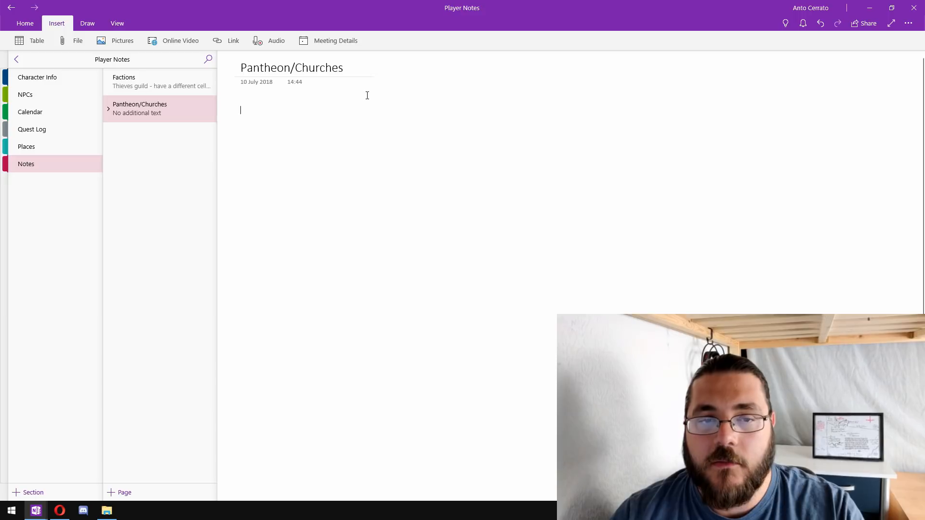
{"action": "type", "text": "Church of "}
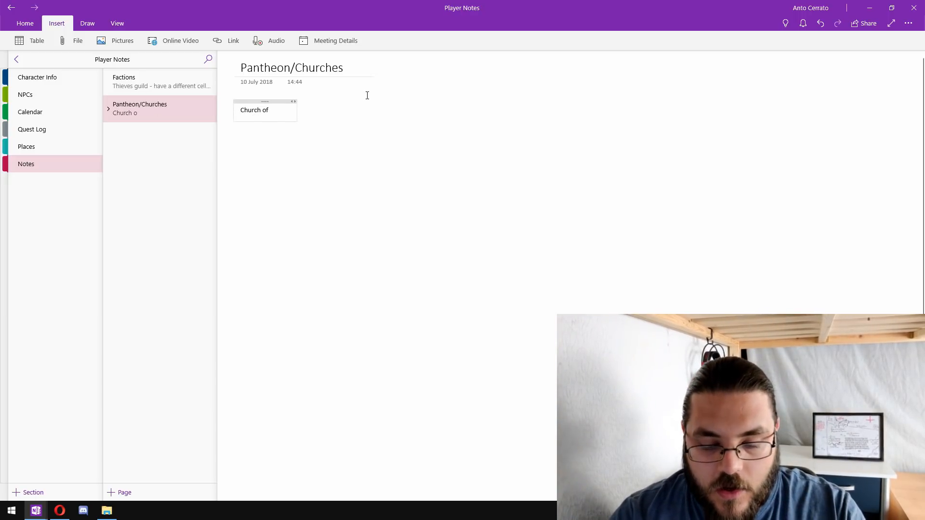
{"action": "type", "text": "Koros"}
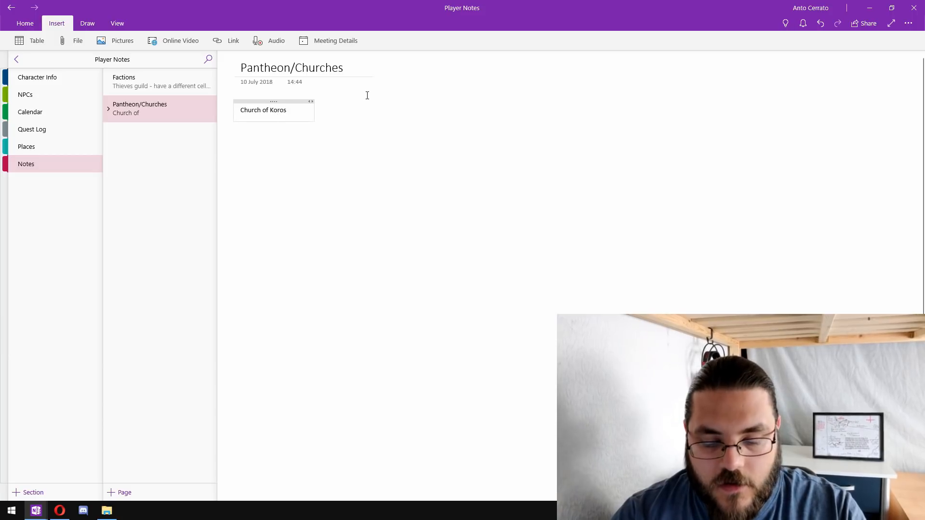
{"action": "type", "text": "."}
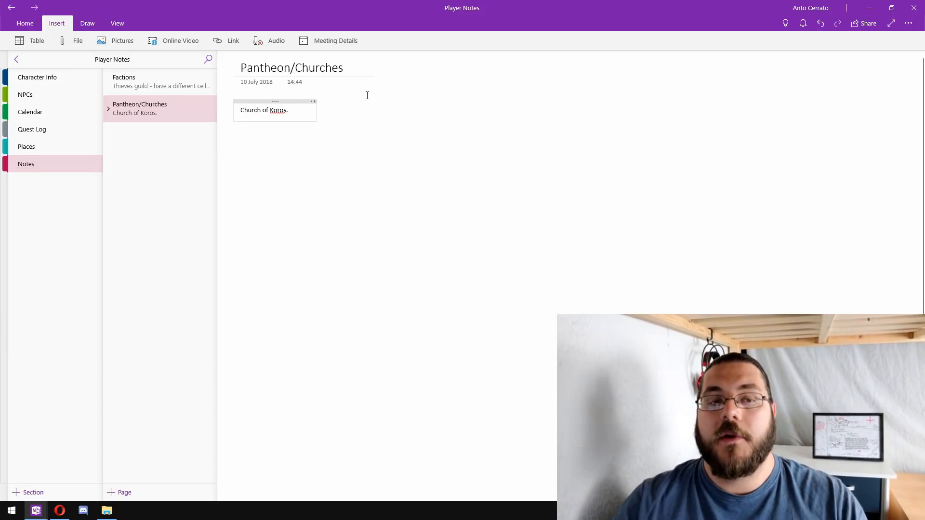